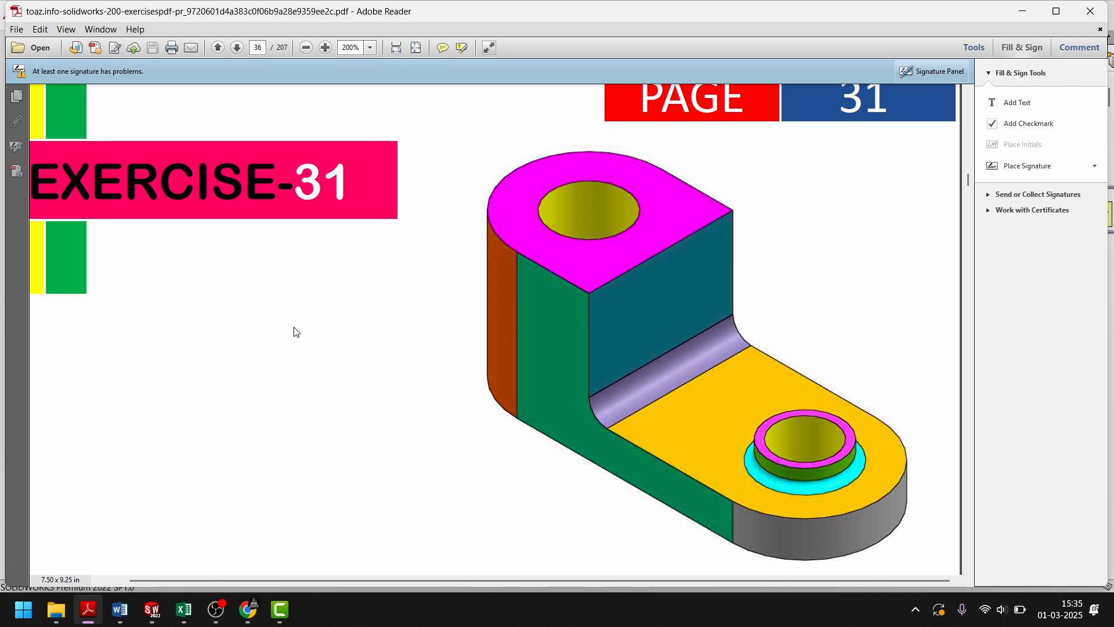
- Examine the Exercise-31 isometric view, section A-A and dimensioned views in the PDF drawing
scroll(293, 334, down, 10)
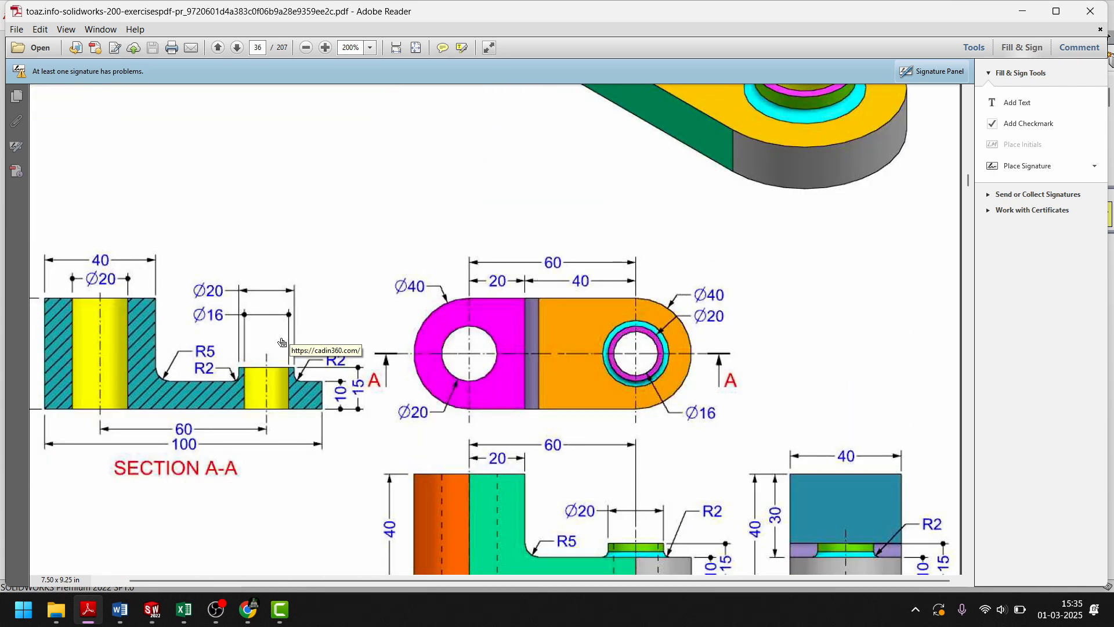
scroll(277, 343, up, 7)
scroll(276, 344, down, 5)
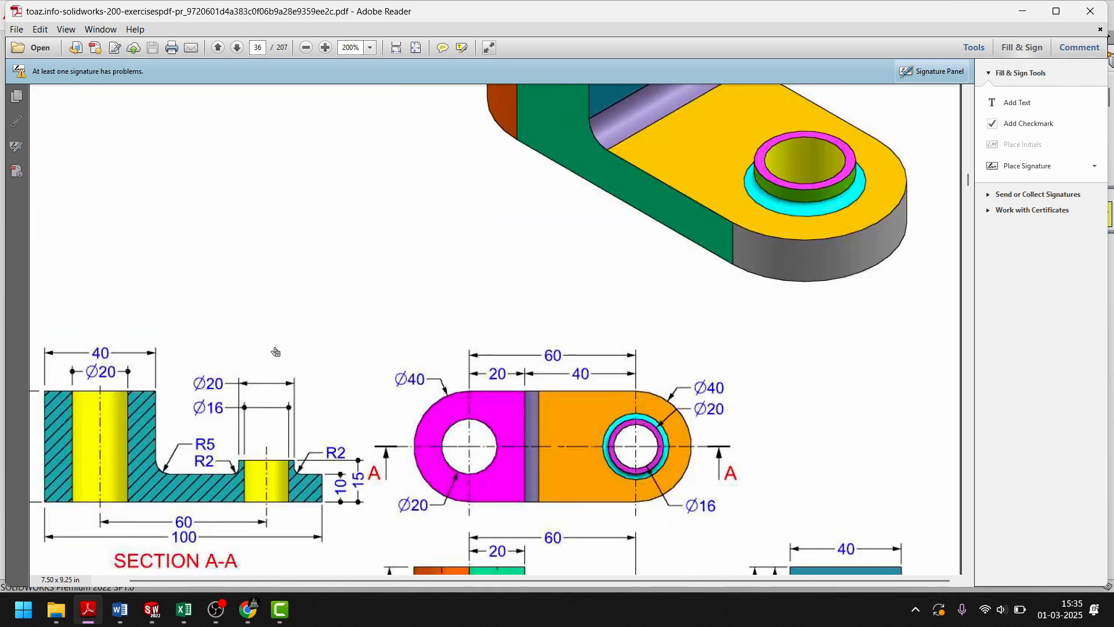
scroll(409, 404, down, 3)
scroll(407, 401, up, 5)
scroll(348, 415, down, 7)
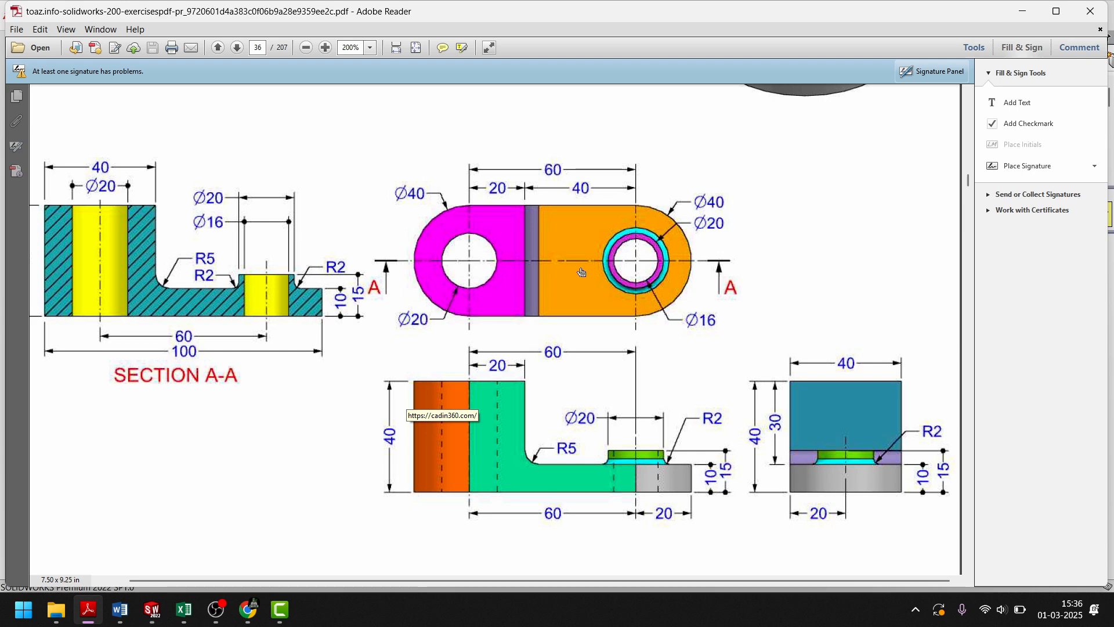
scroll(570, 288, up, 8)
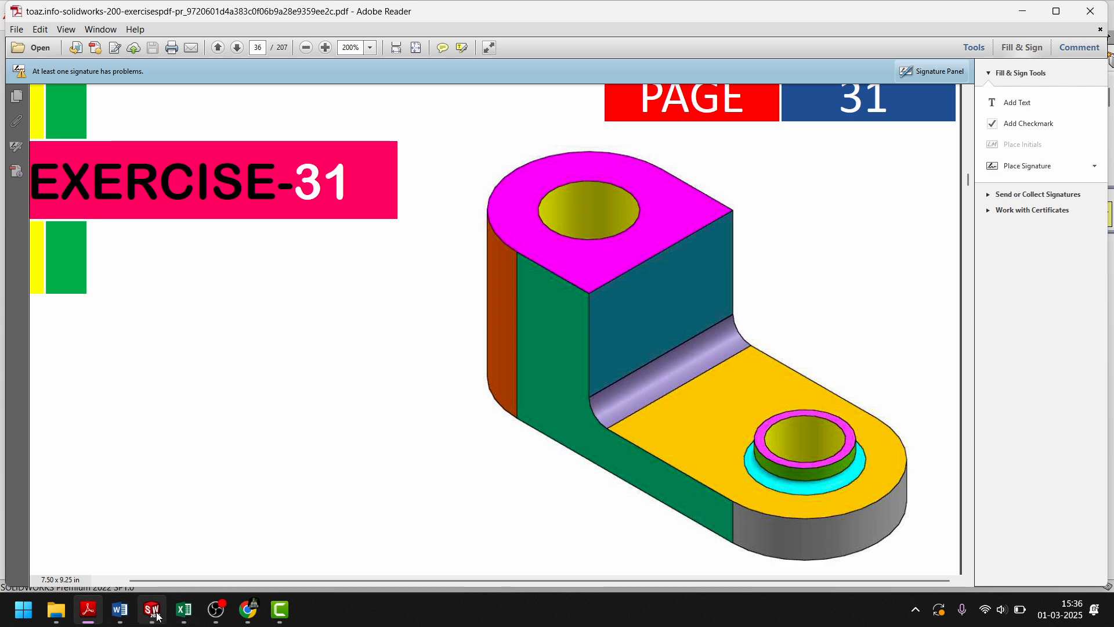
- Switch to SOLIDWORKS and create a new part document
mouse_move(154, 612)
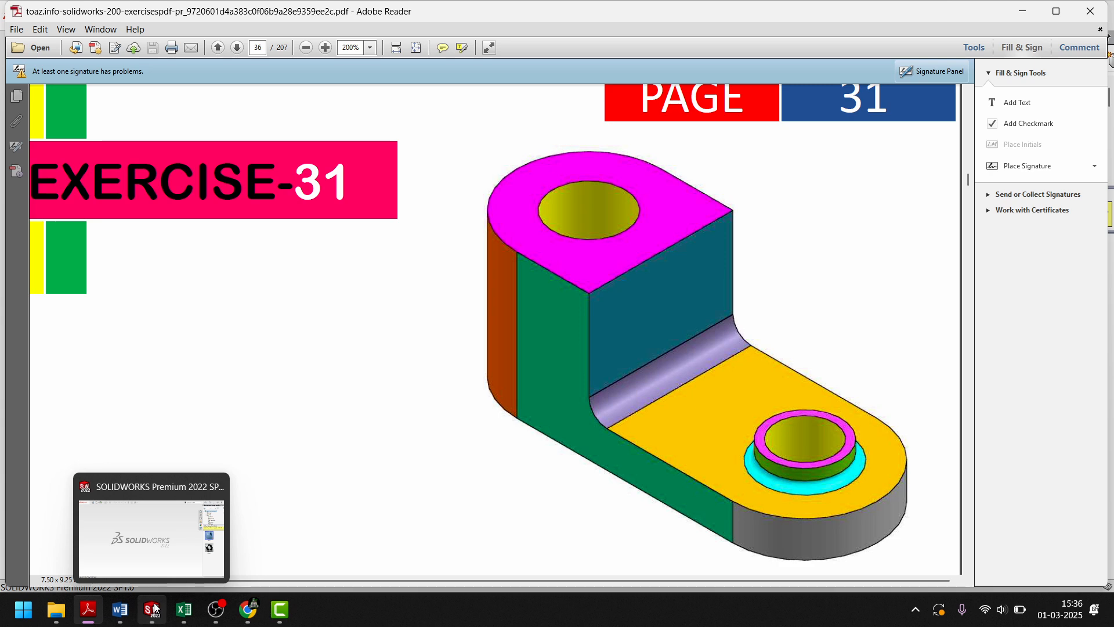
click(154, 606)
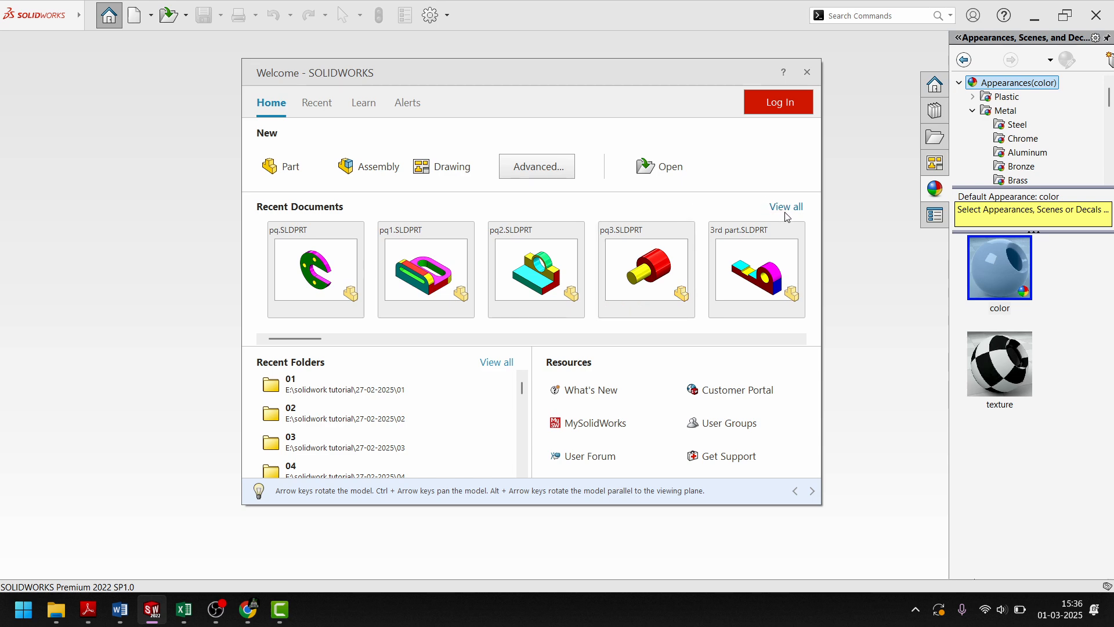
click(786, 209)
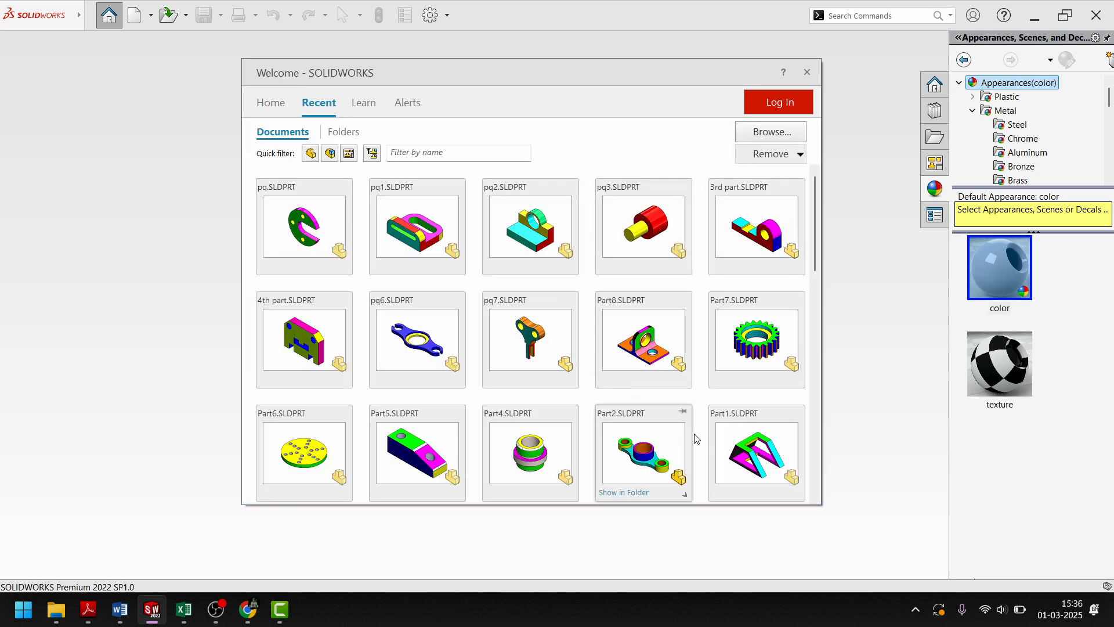
click(268, 107)
click(283, 165)
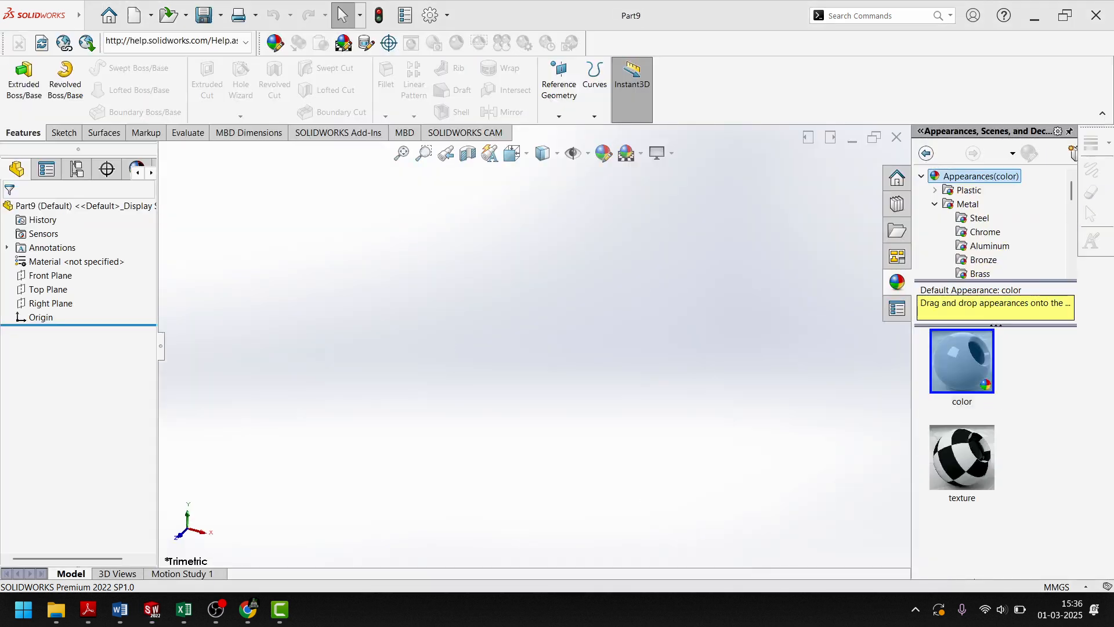
- Start a new sketch on the Top Plane
click(63, 132)
click(18, 75)
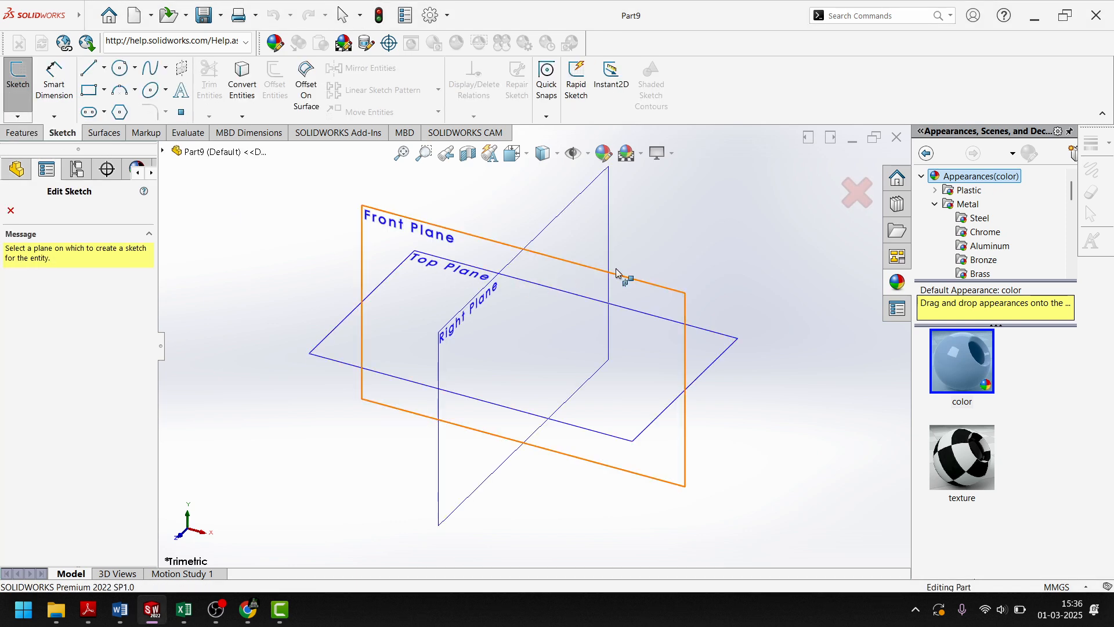
click(714, 352)
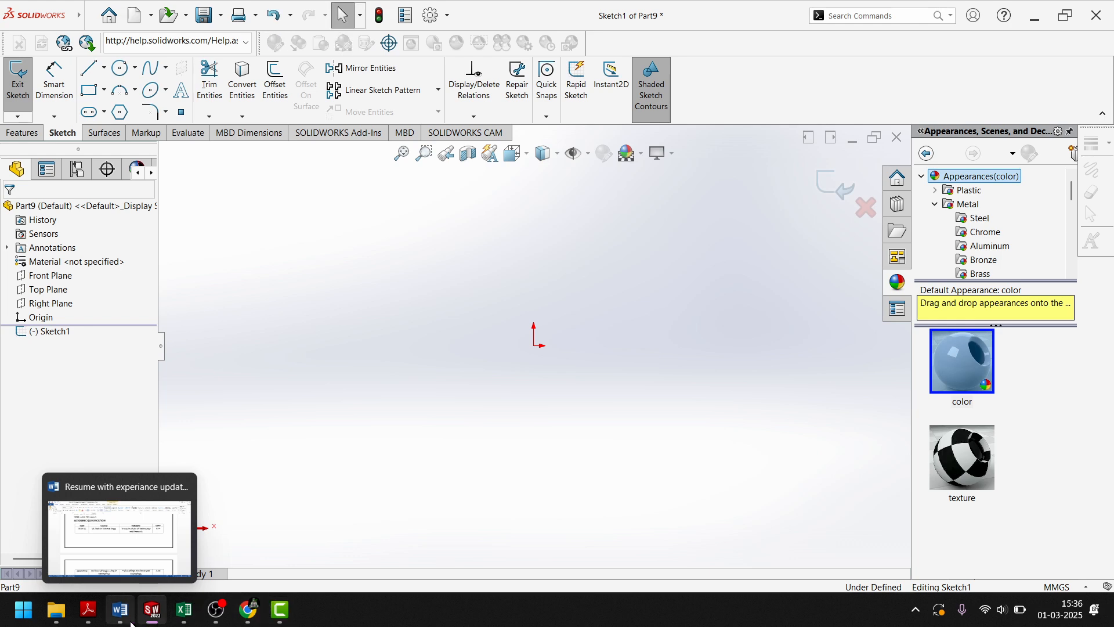
- Check the top view in the PDF drawing and sketch a horizontal straight slot from the origin, about 114 mm between centers and 62 mm wide
click(88, 609)
scroll(311, 378, down, 5)
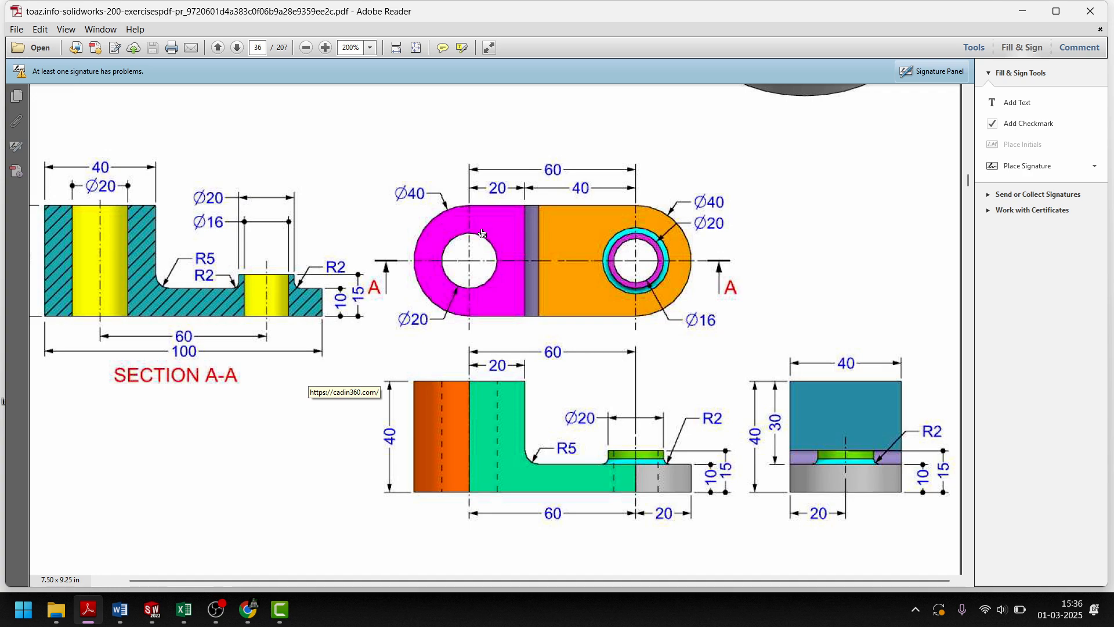
click(151, 610)
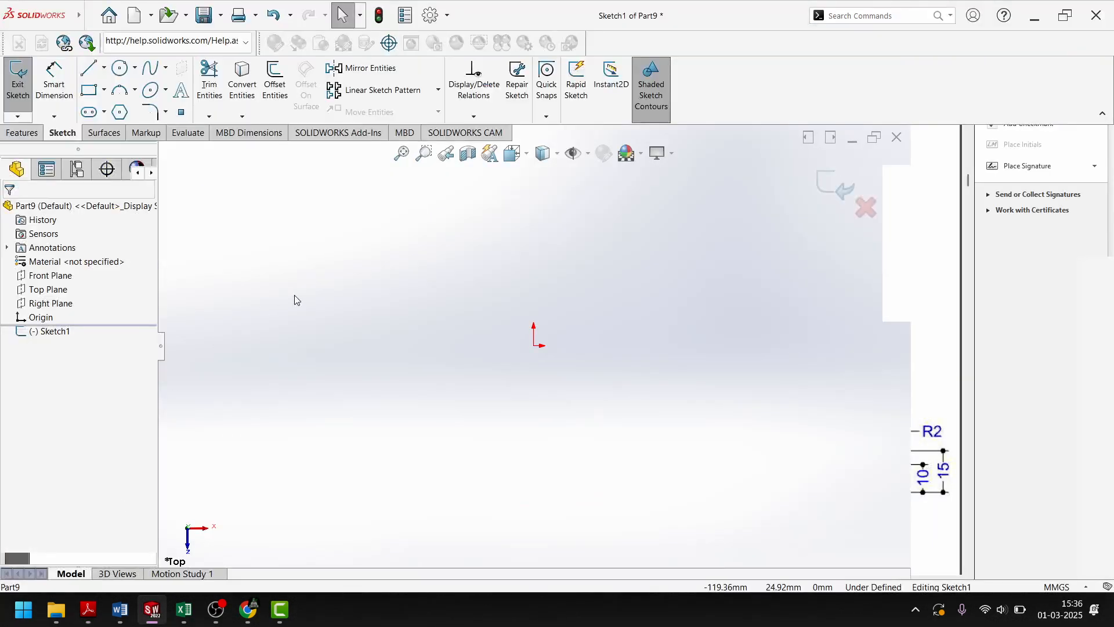
click(90, 112)
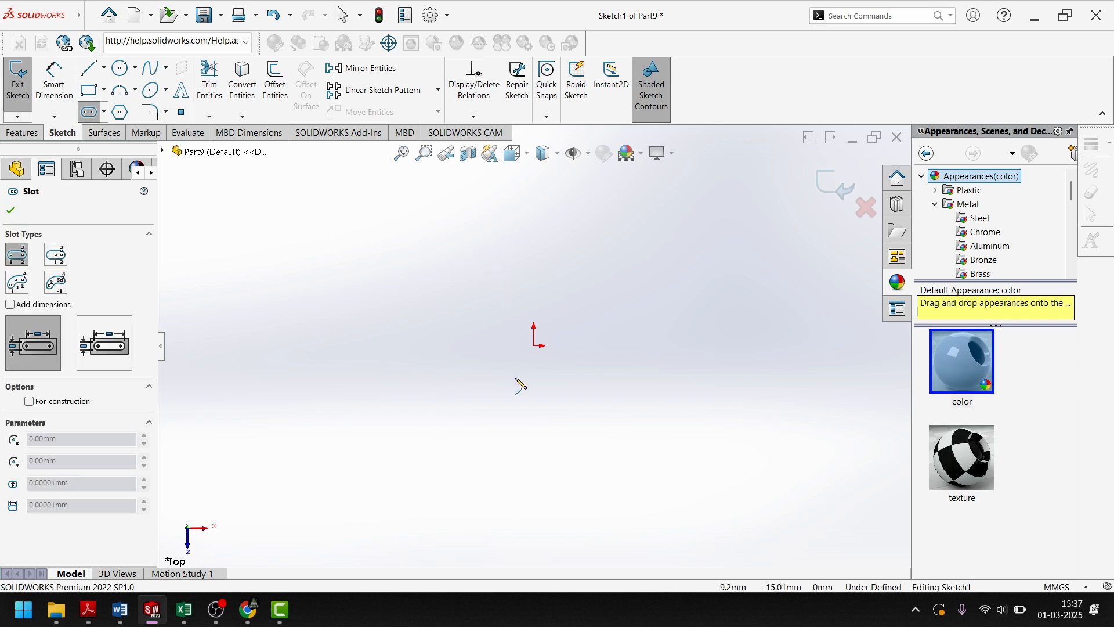
click(535, 345)
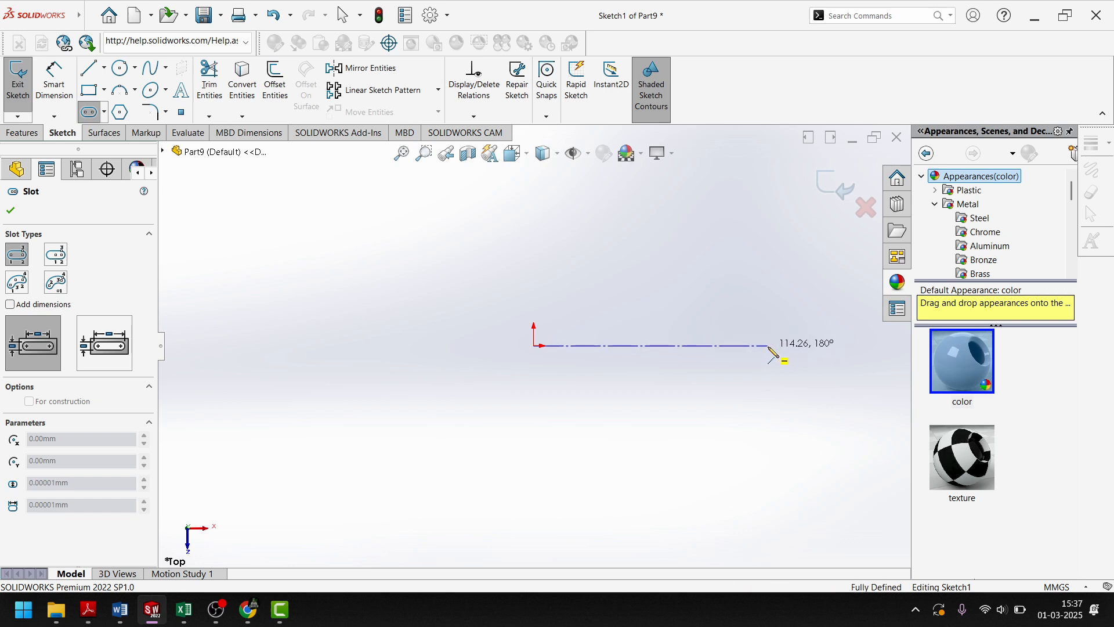
click(768, 345)
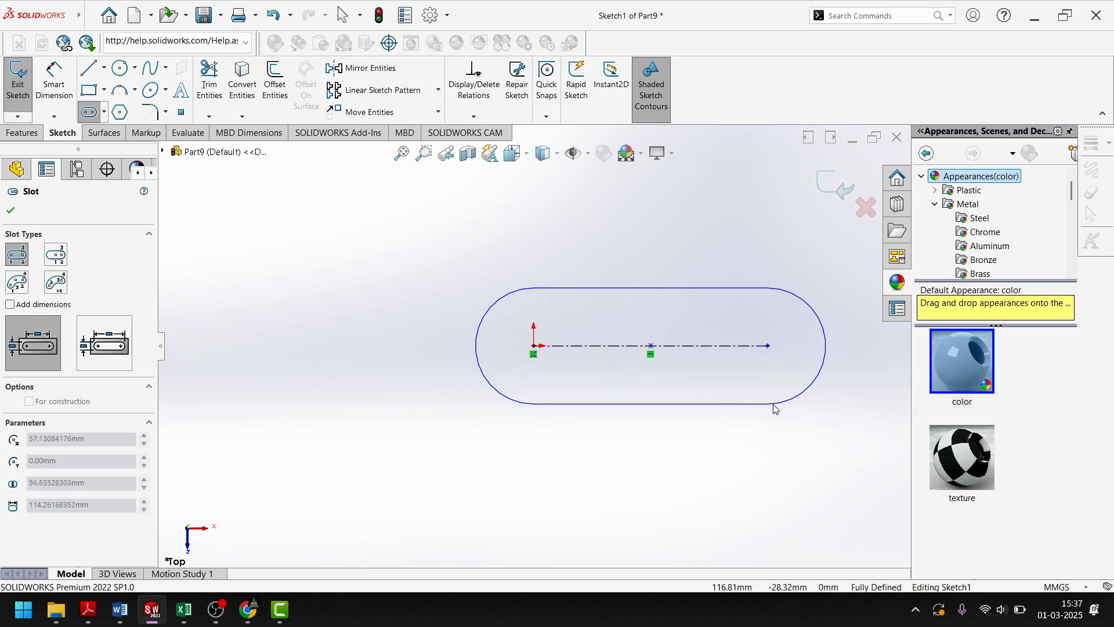
click(772, 411)
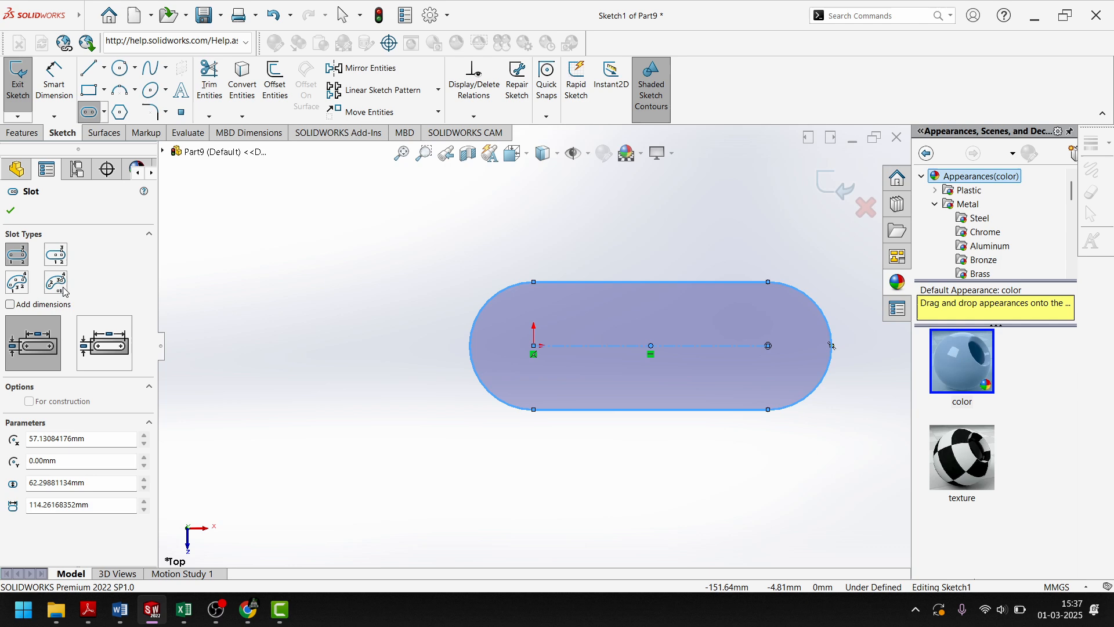
click(9, 213)
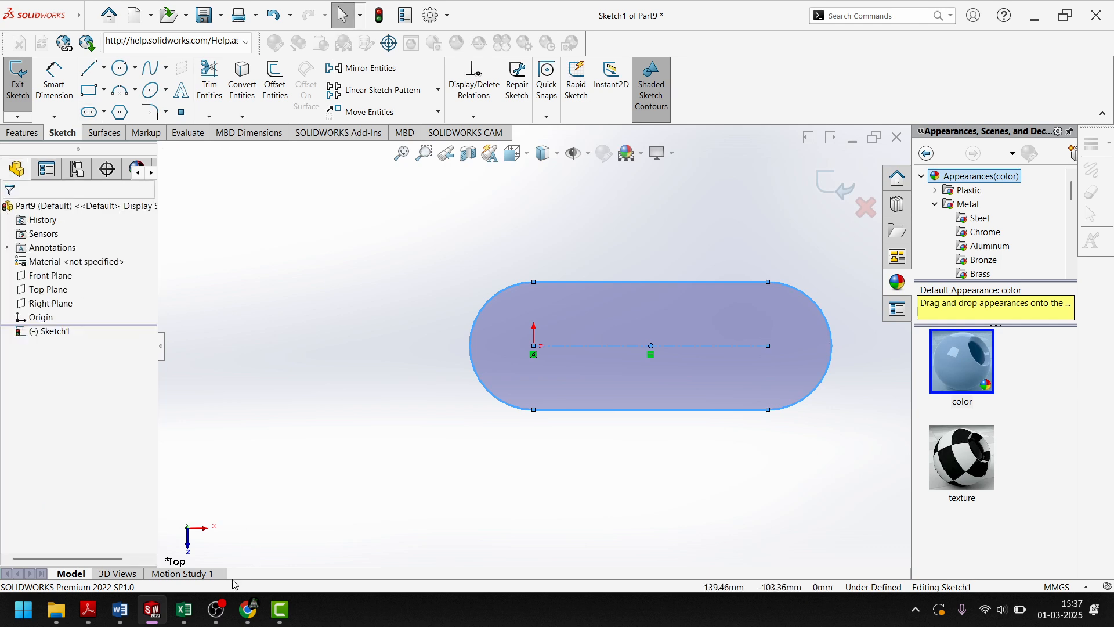
- Check the PDF drawing and dimension the slot's center-to-center length as 60 mm
click(153, 612)
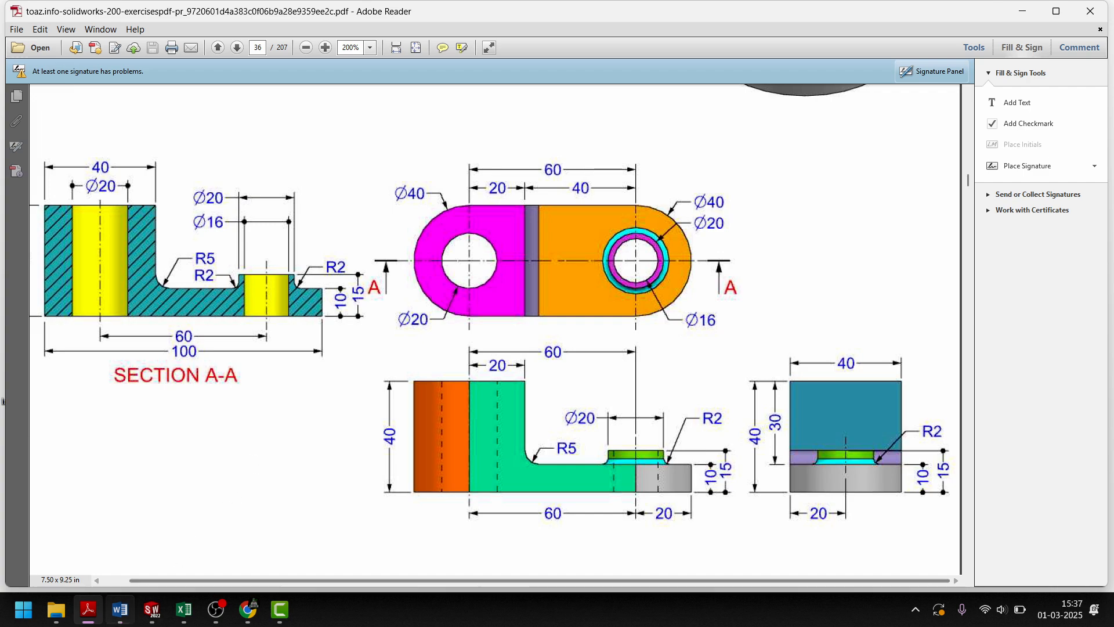
click(159, 610)
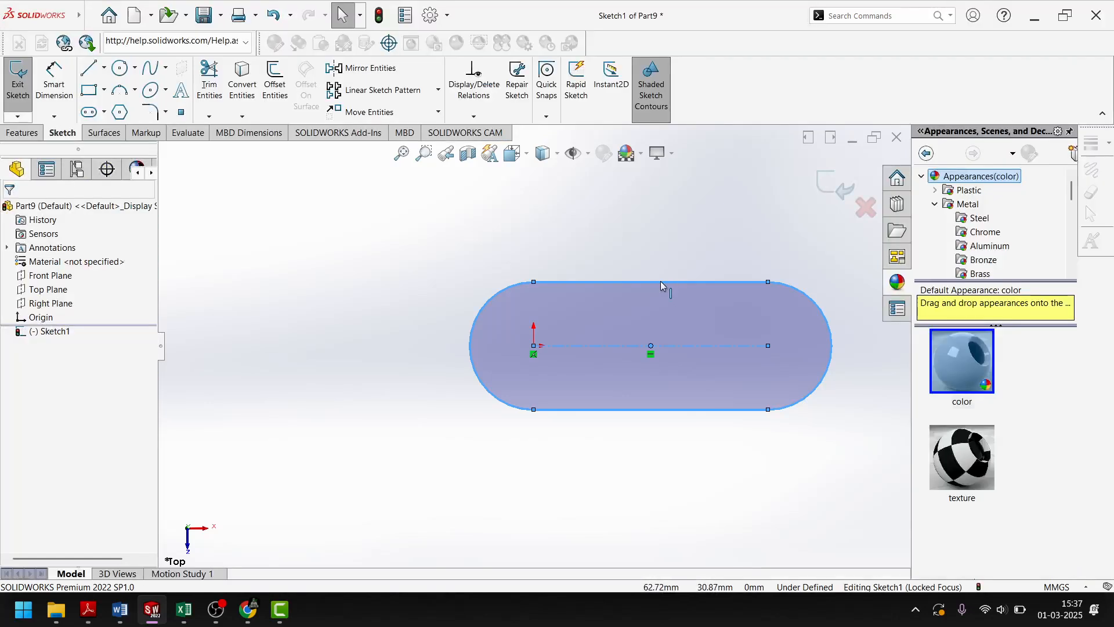
click(54, 81)
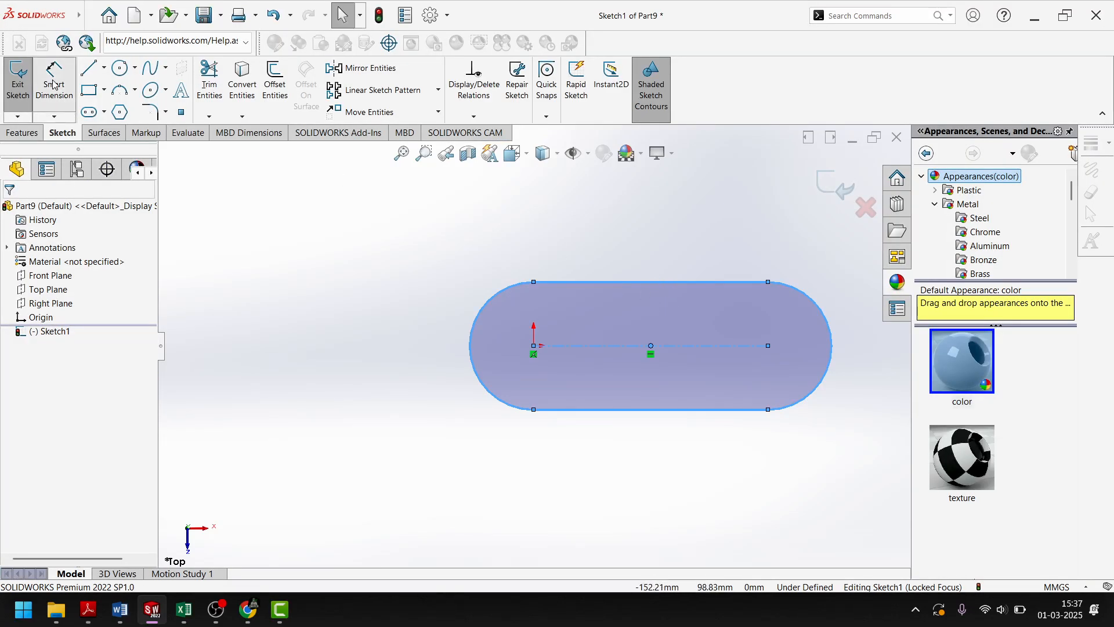
click(662, 411)
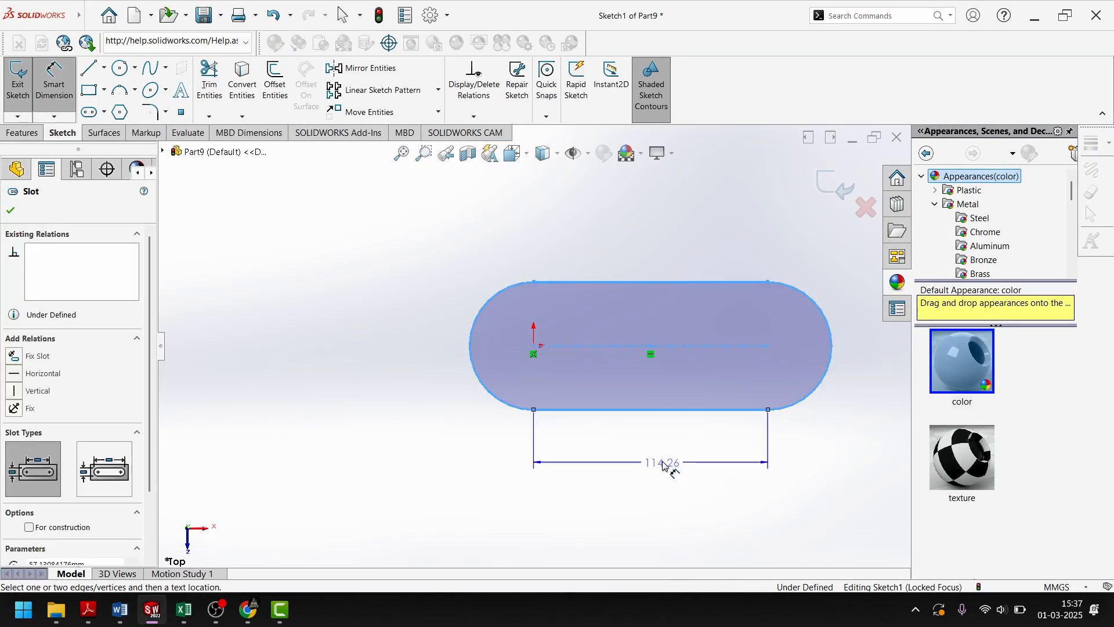
click(665, 464)
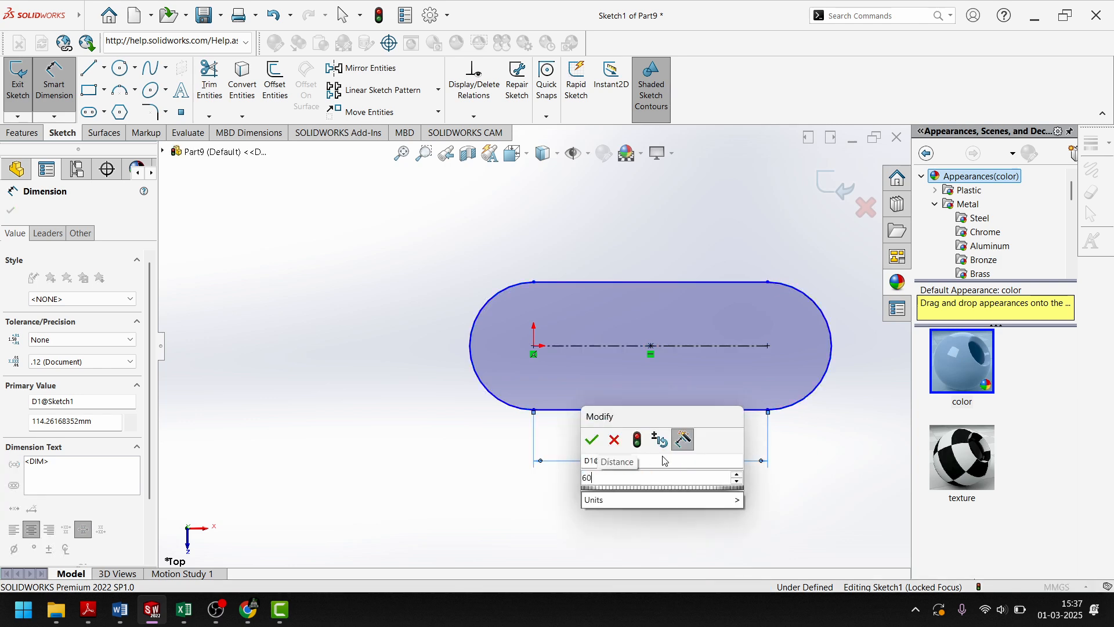
text(60)
key(Return)
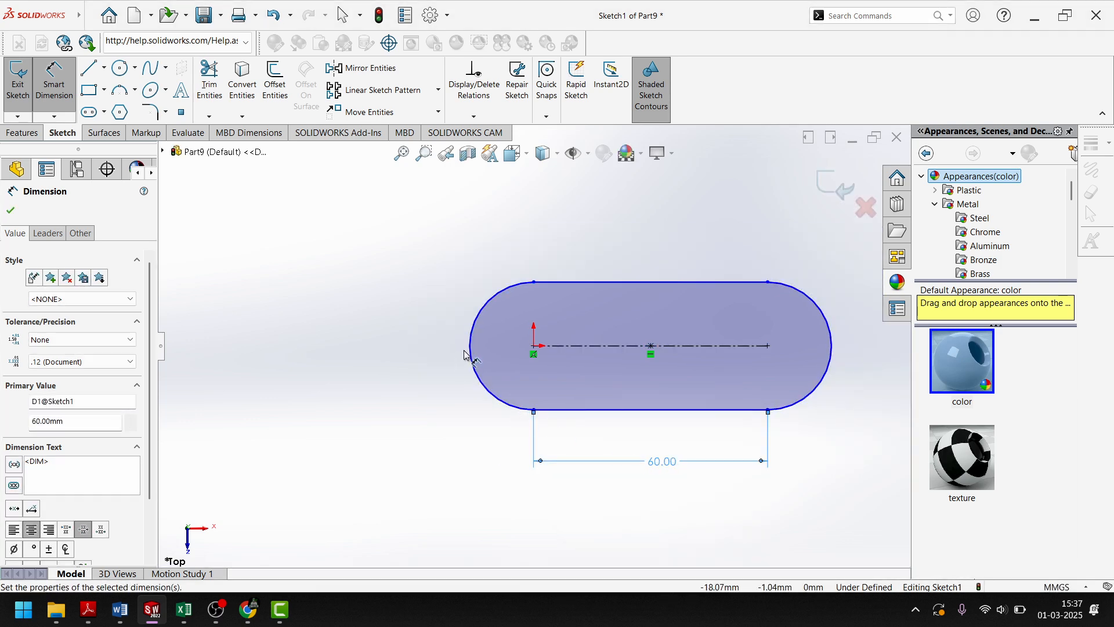
- Dimension the end arc of the slot near the origin with a radius of 40 mm
click(442, 341)
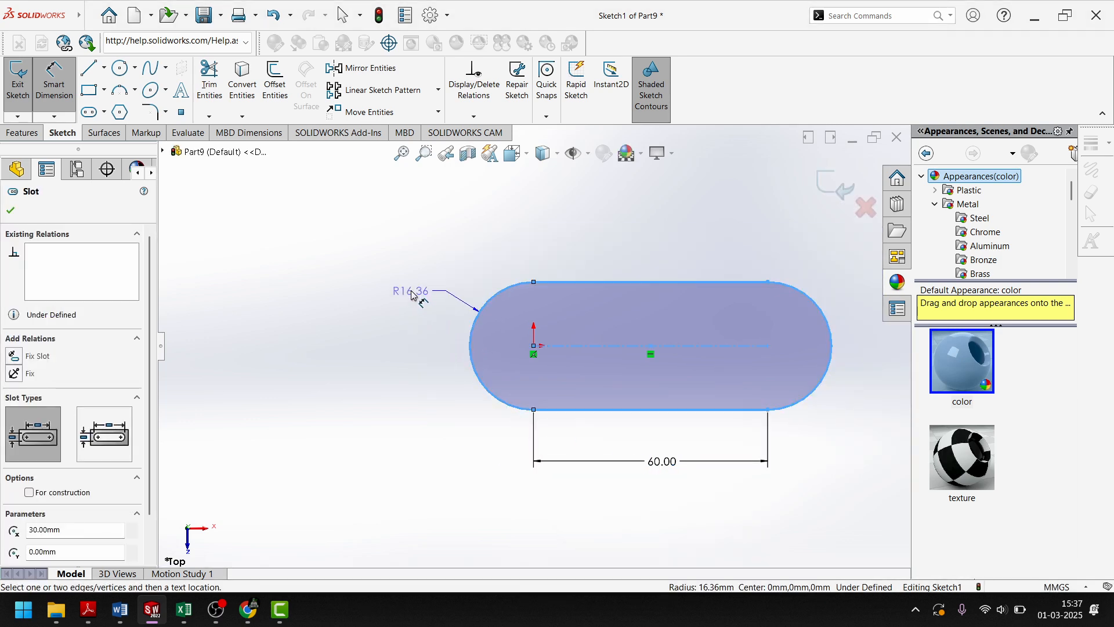
click(411, 293)
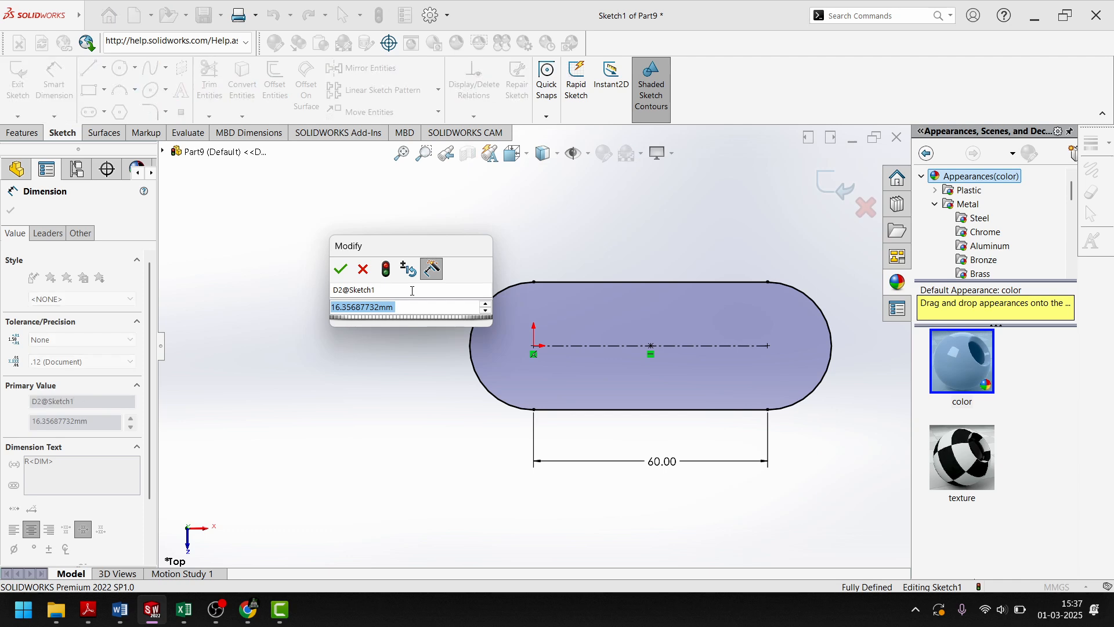
text(40)
key(Return)
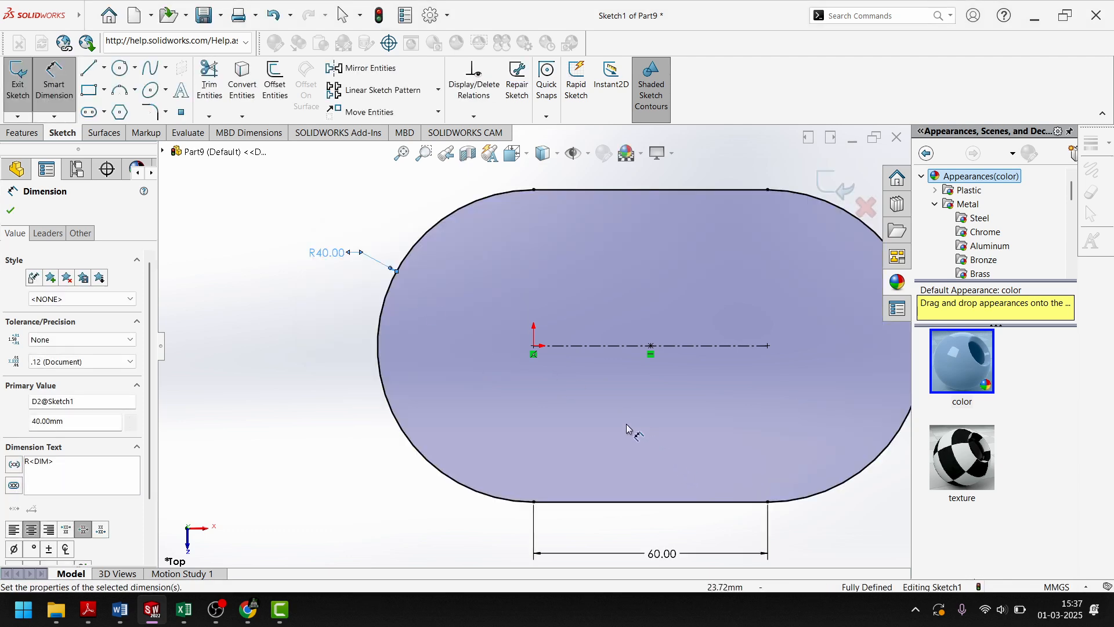
scroll(568, 398, up, 1)
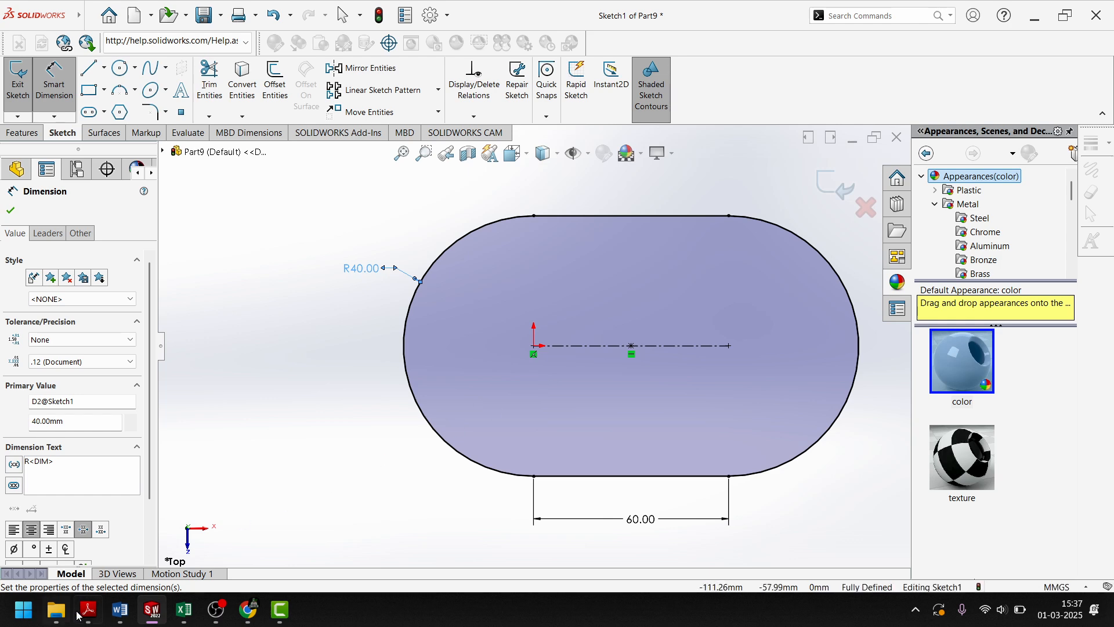
- Recheck the top view in the PDF drawing and set the slot's end radius to 20 mm
click(153, 612)
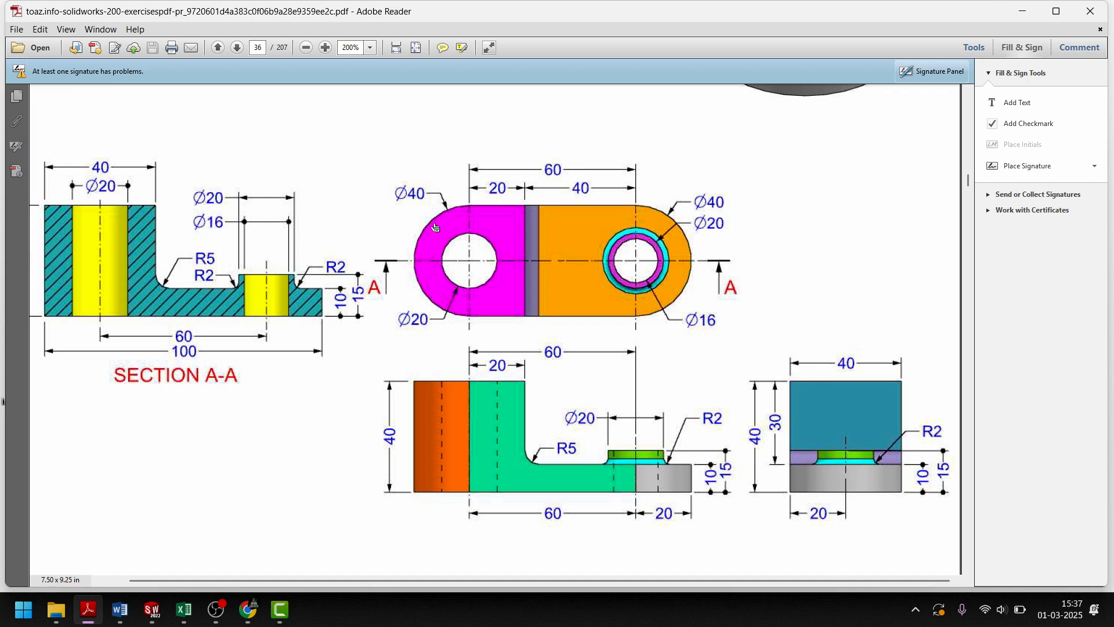
click(151, 609)
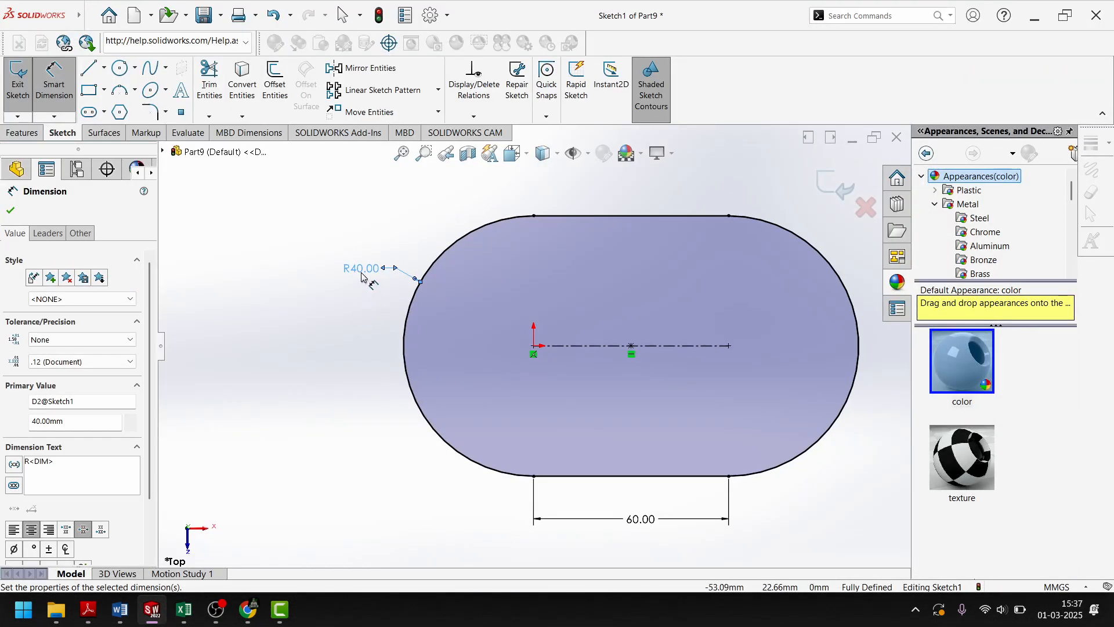
double_click(361, 268)
text(40)
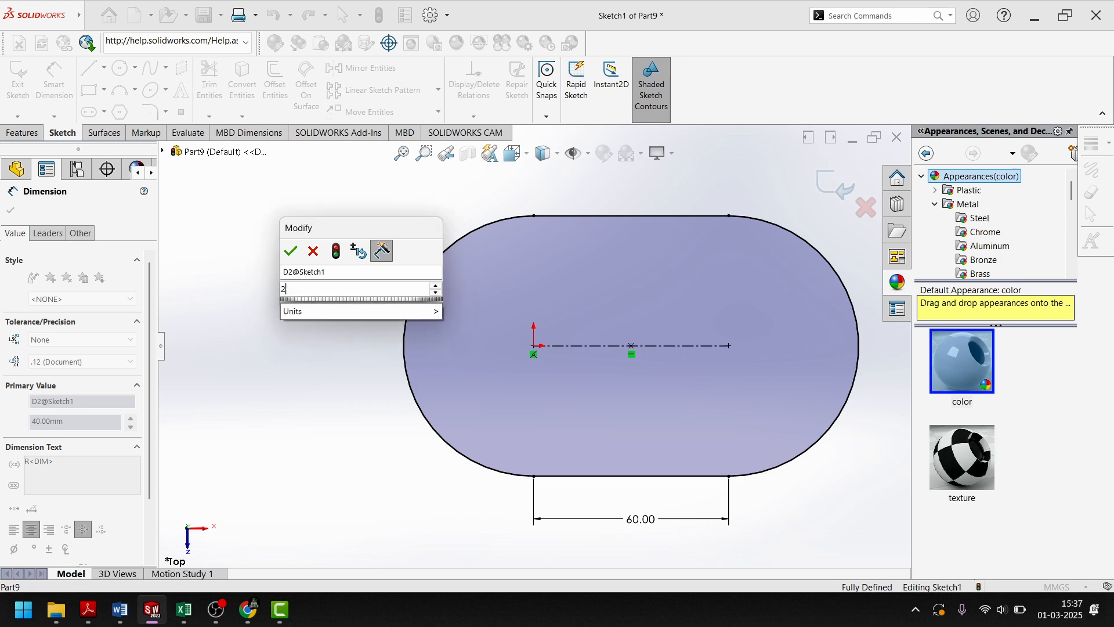
key(Return)
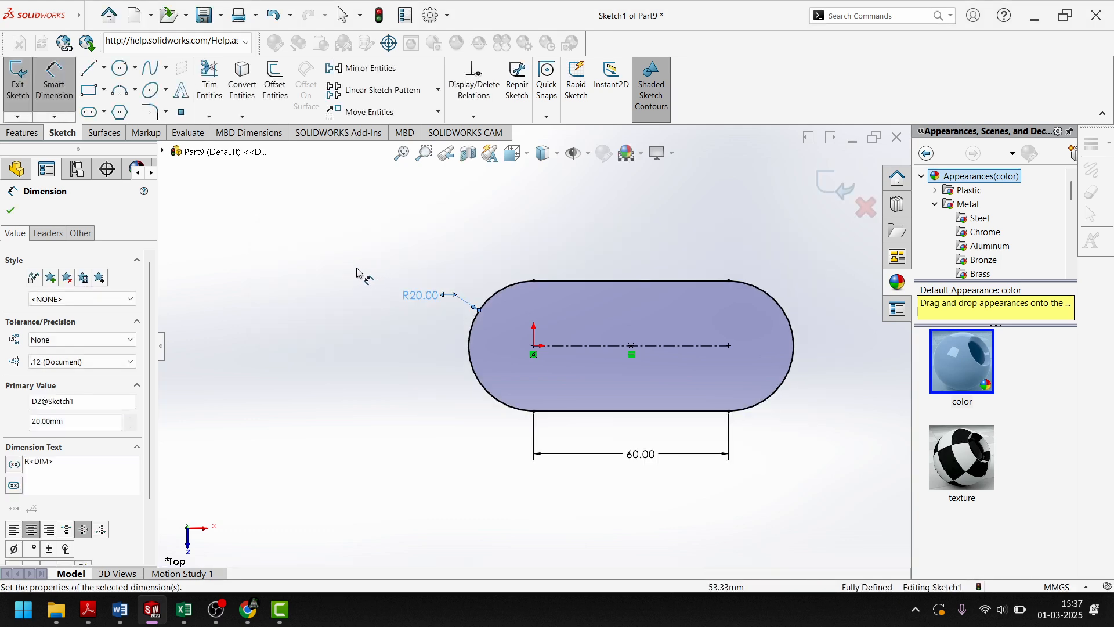
- Switch to the PDF drawing and examine the isometric, top, front and side views for the part's shape and heights
click(151, 621)
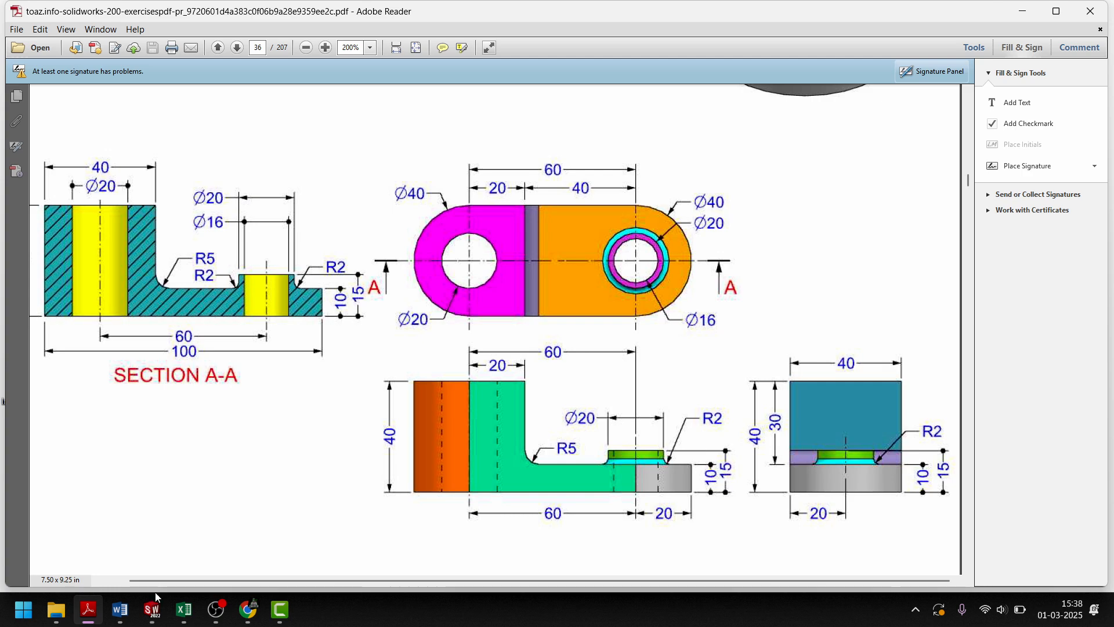
scroll(354, 500, up, 6)
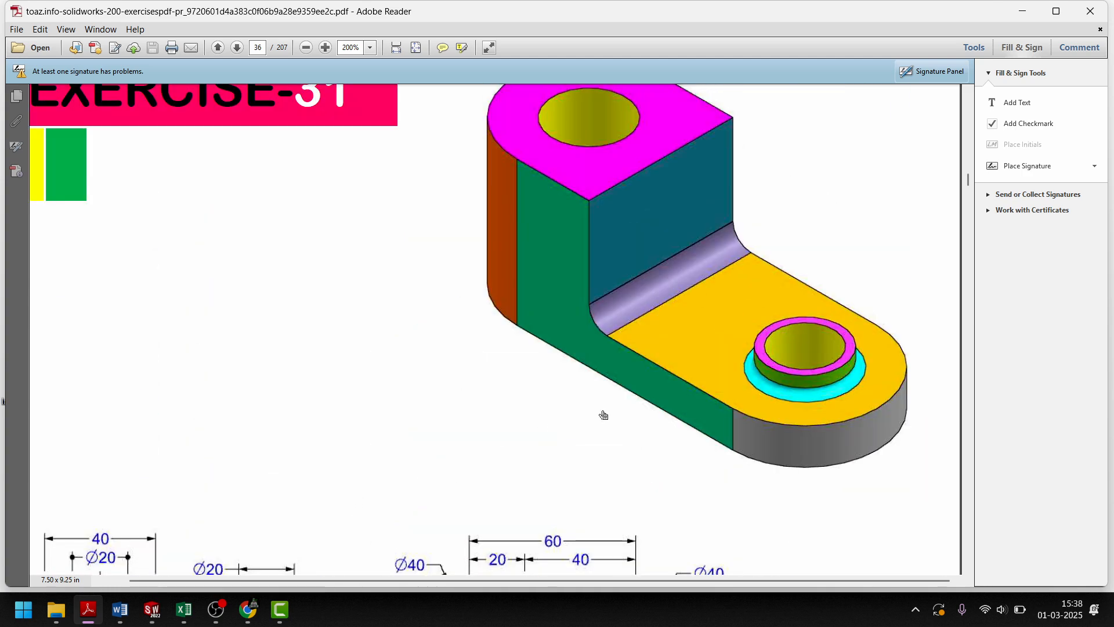
scroll(750, 420, down, 3)
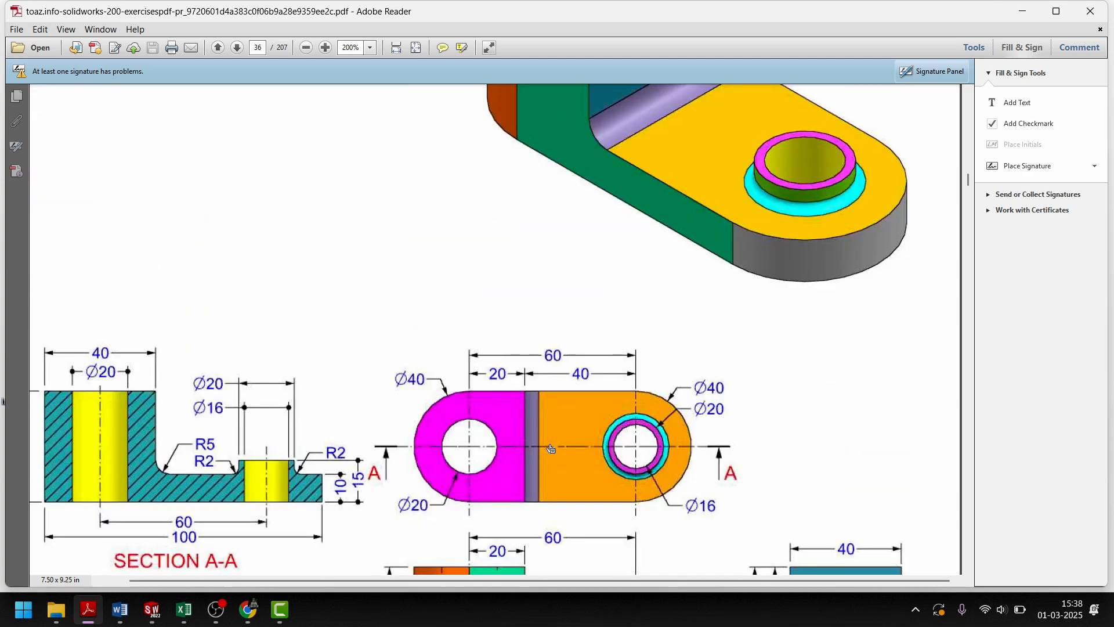
scroll(662, 456, down, 4)
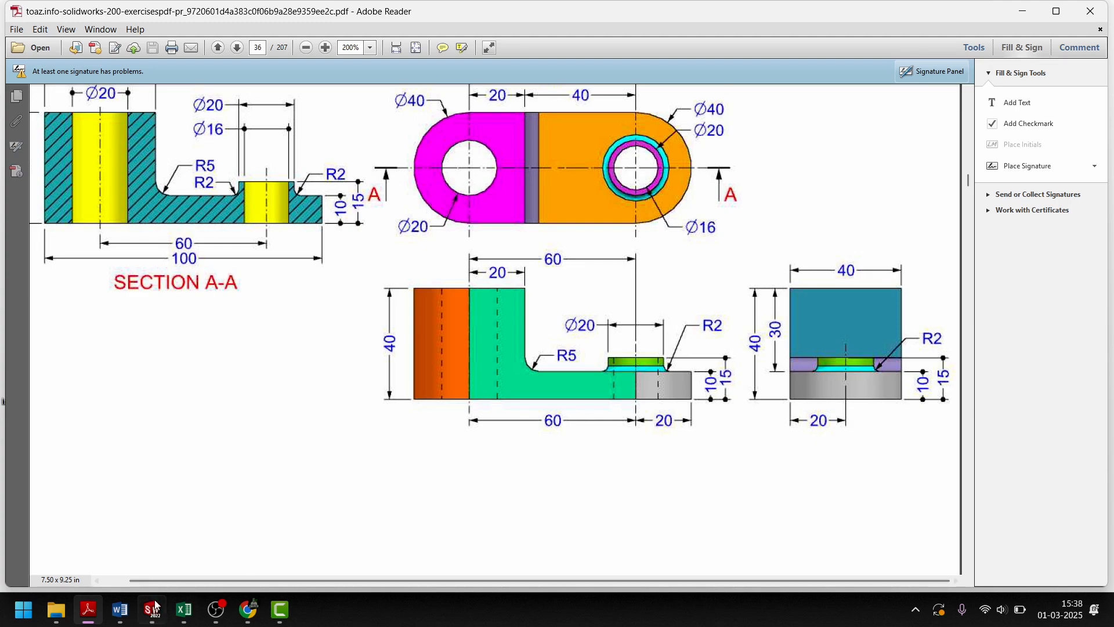
- Return to SOLIDWORKS and sketch circles about 16.4 mm and 12.9 mm in diameter at the slot's origin and far arc centers, respectively
click(164, 610)
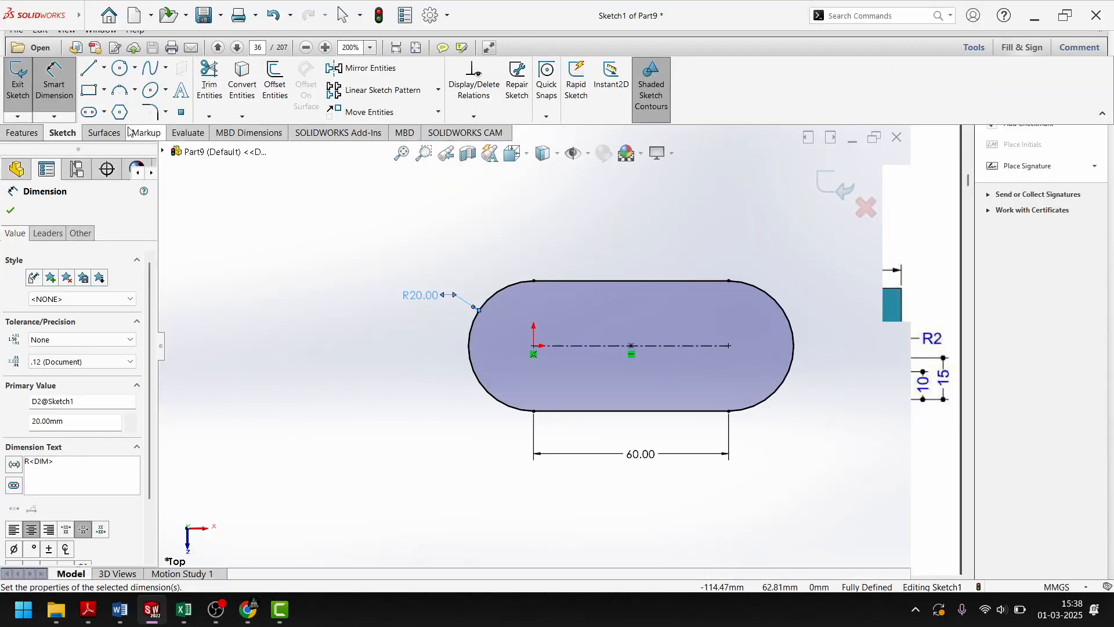
click(119, 68)
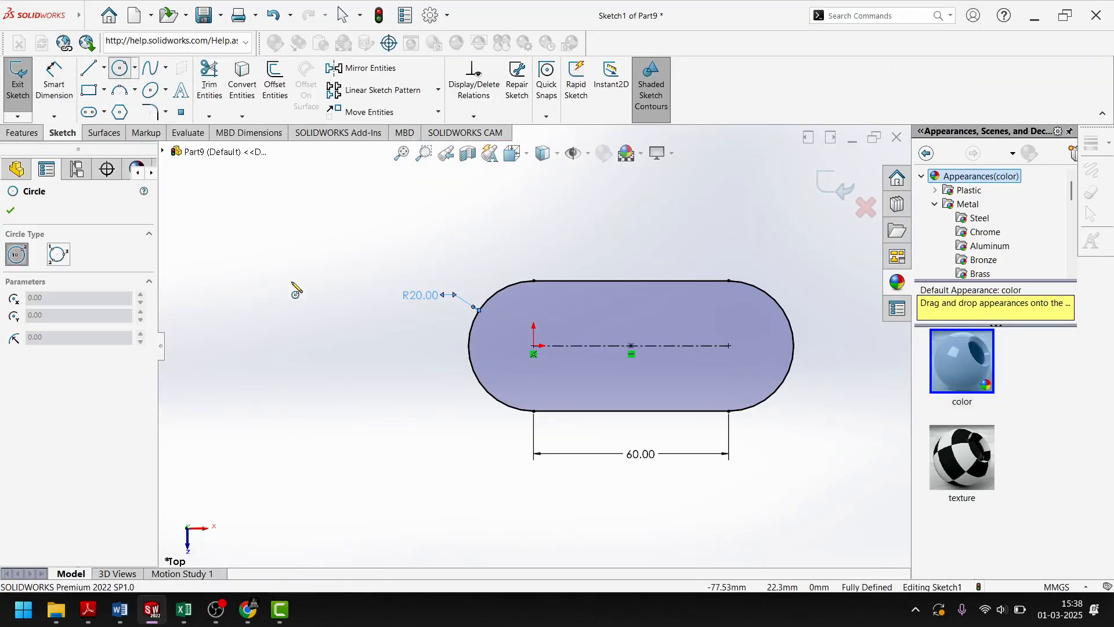
click(534, 346)
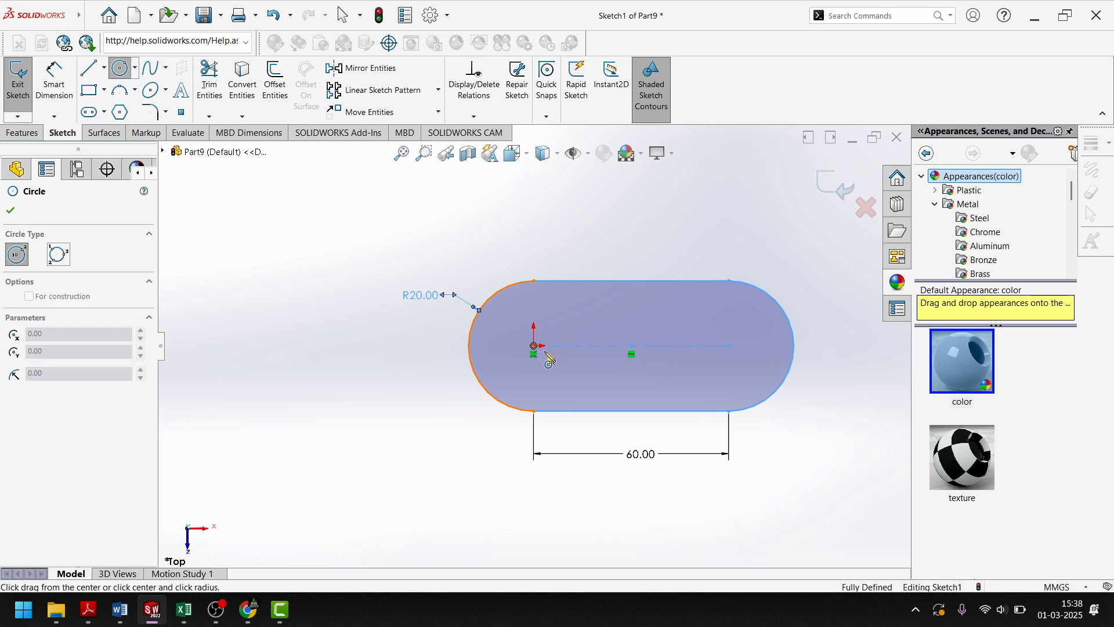
click(556, 364)
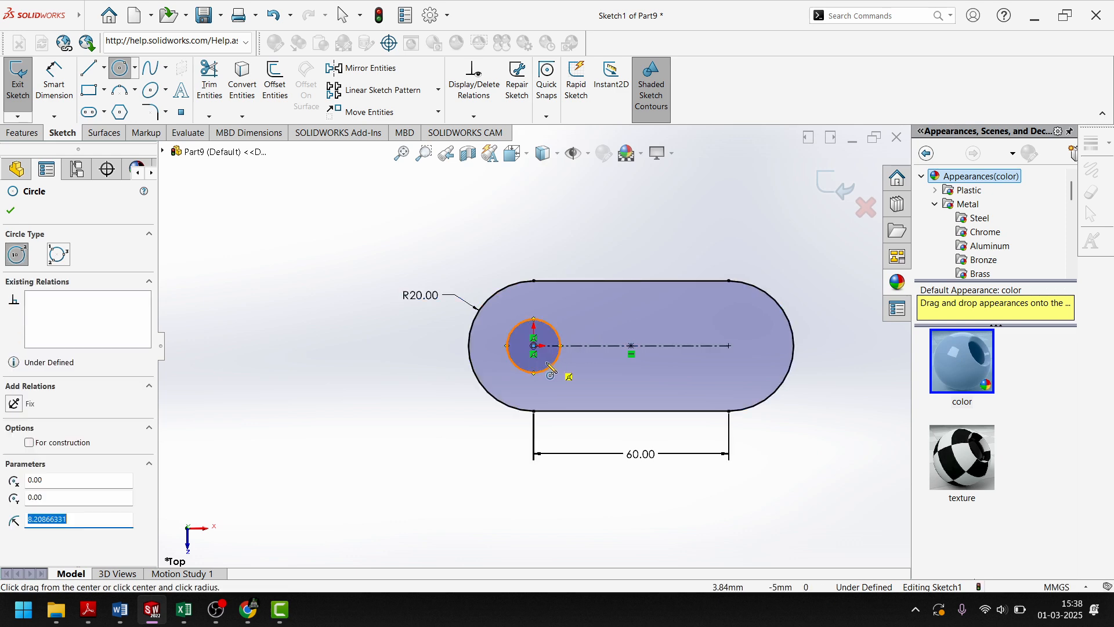
click(728, 346)
click(747, 355)
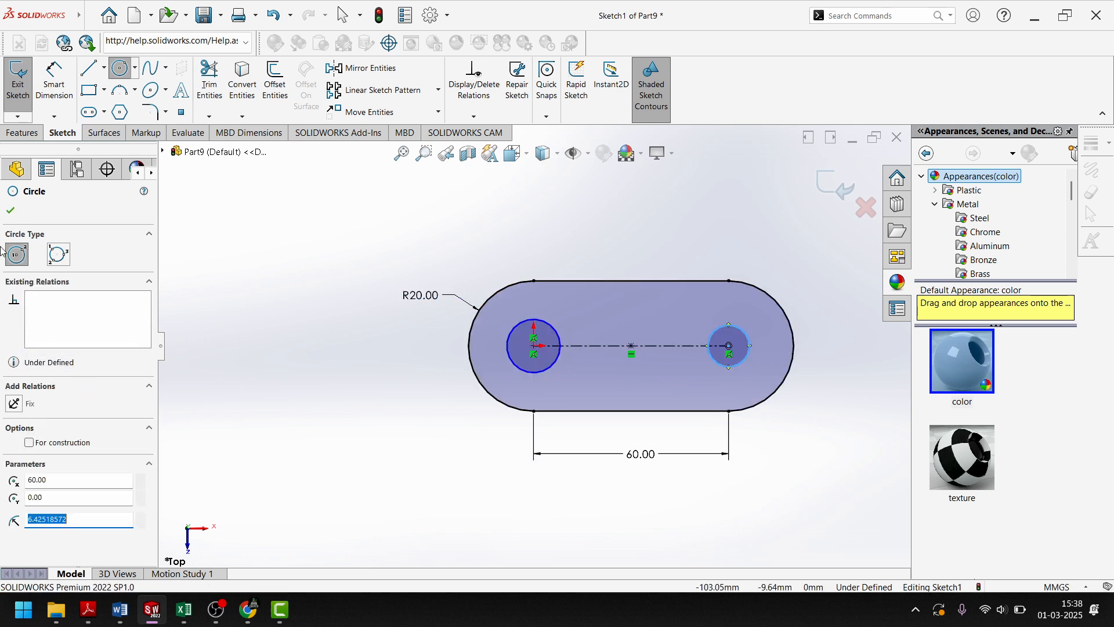
click(11, 209)
- Dimension the circle at the origin with a diameter of 20 mm
click(54, 81)
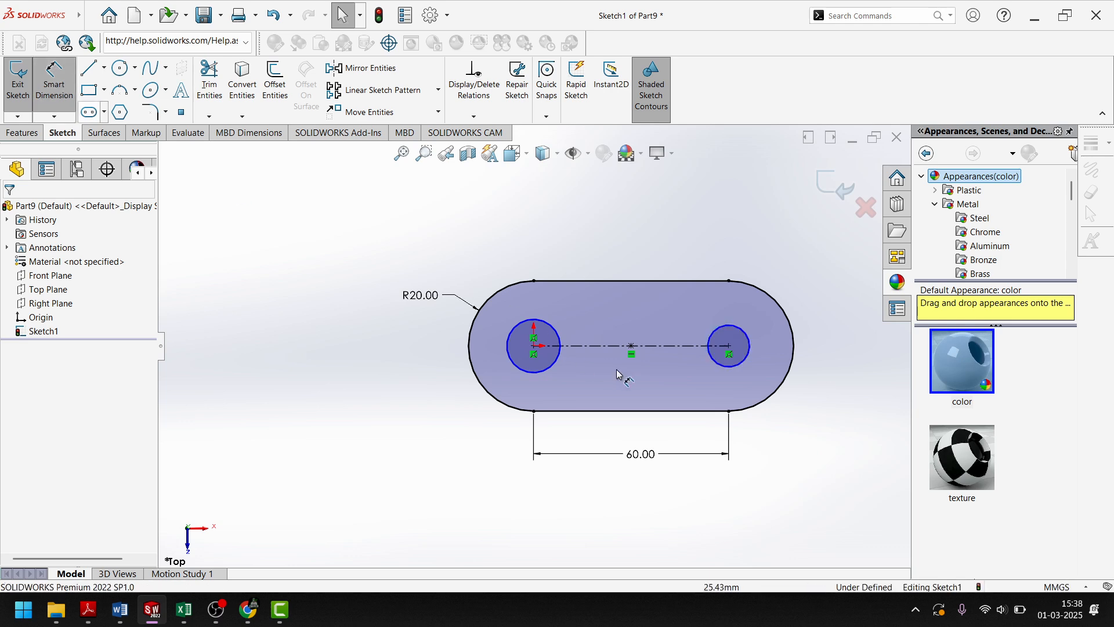
click(554, 328)
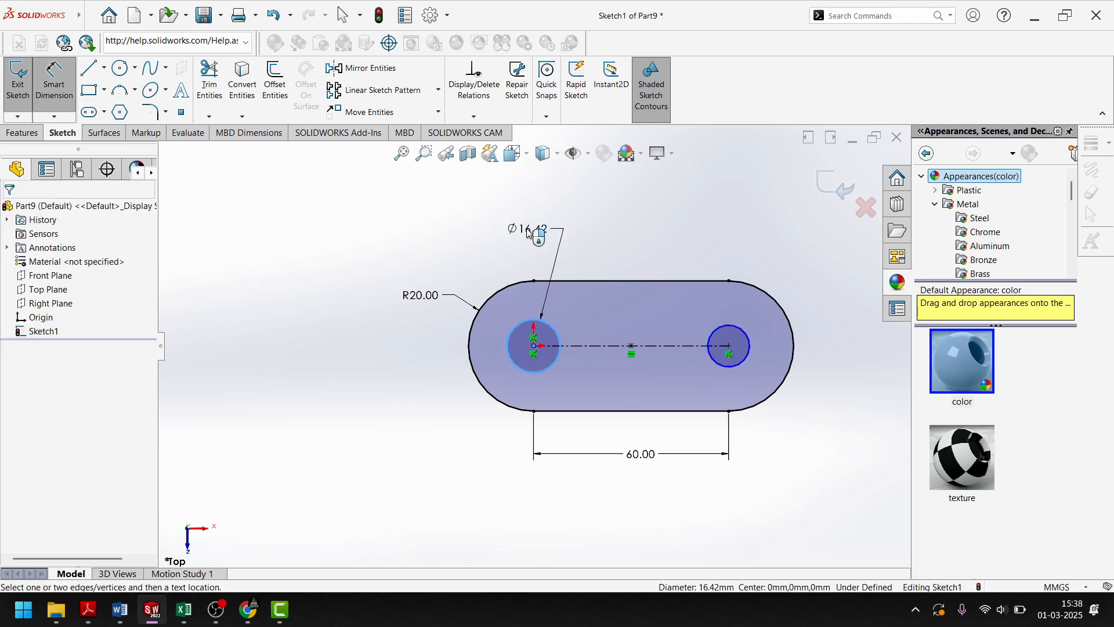
click(528, 234)
text(20)
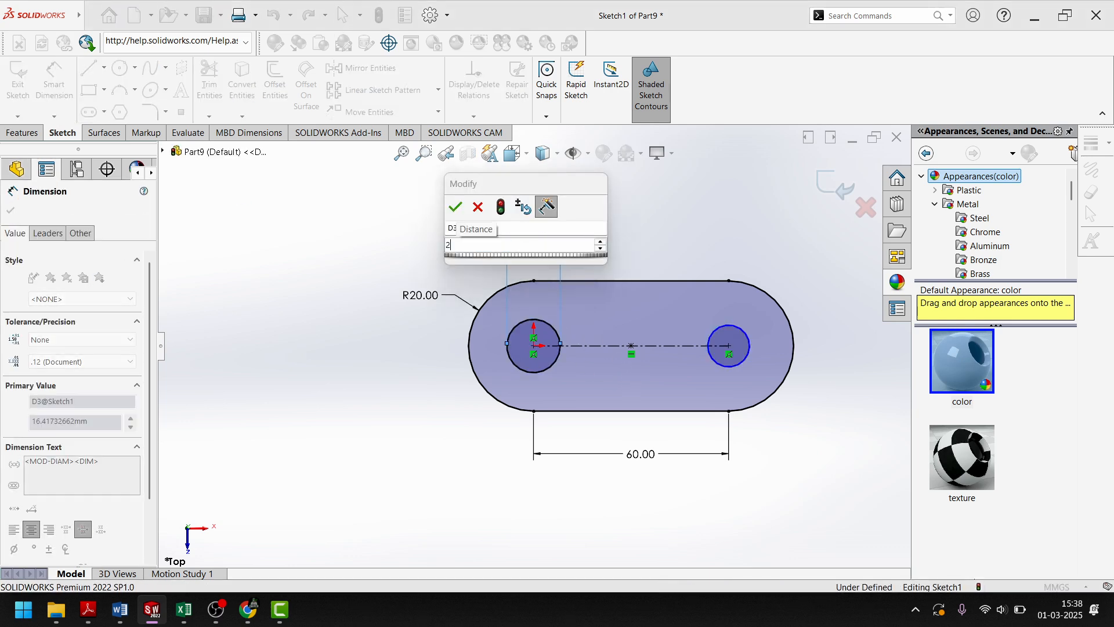
key(Return)
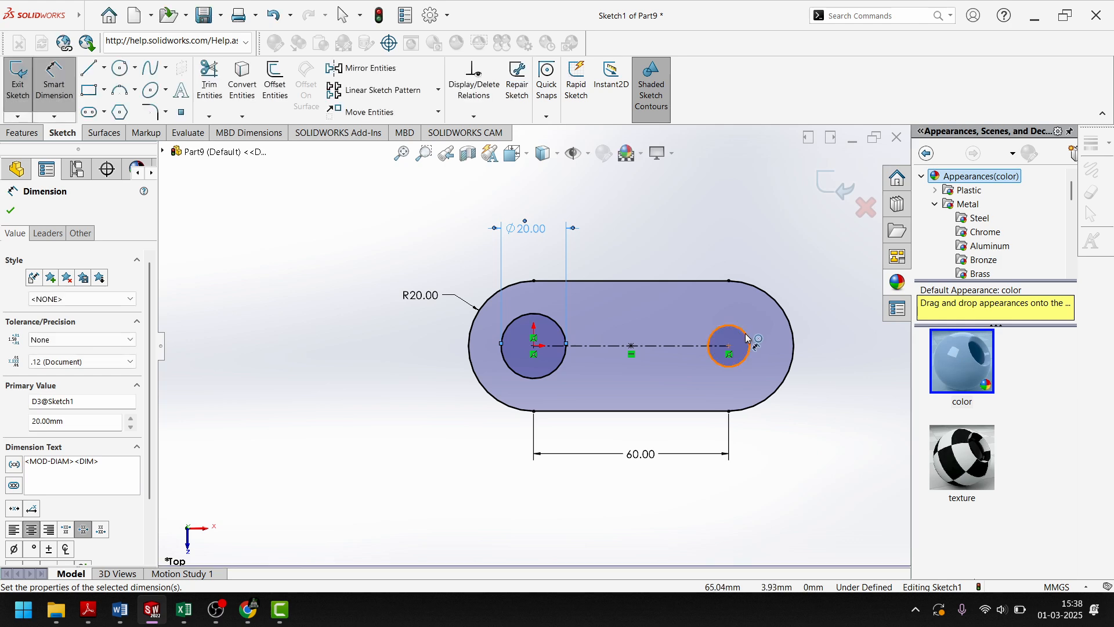
- Dimension the circle at the slot's far center with a diameter of 16 mm and exit the sketch
click(747, 330)
click(747, 251)
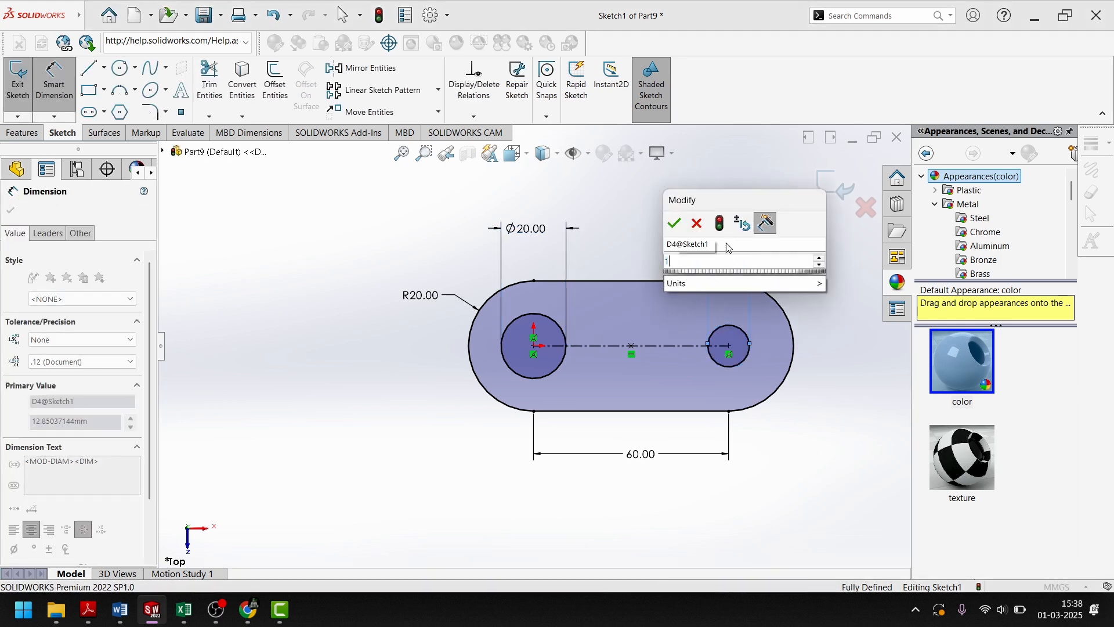
text(16)
key(Return)
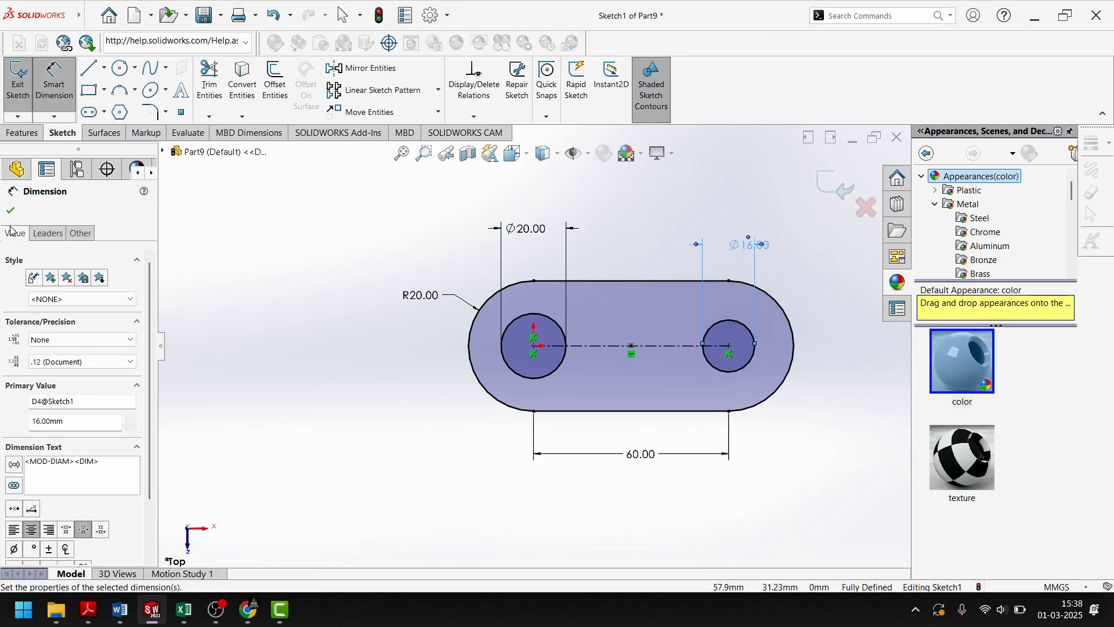
click(12, 209)
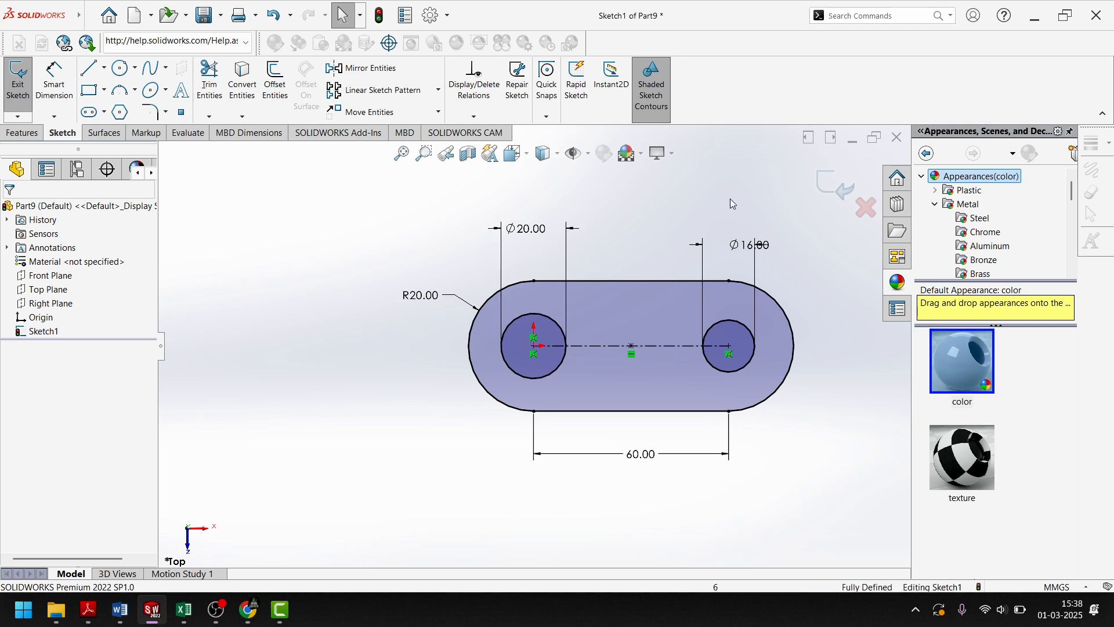
click(837, 201)
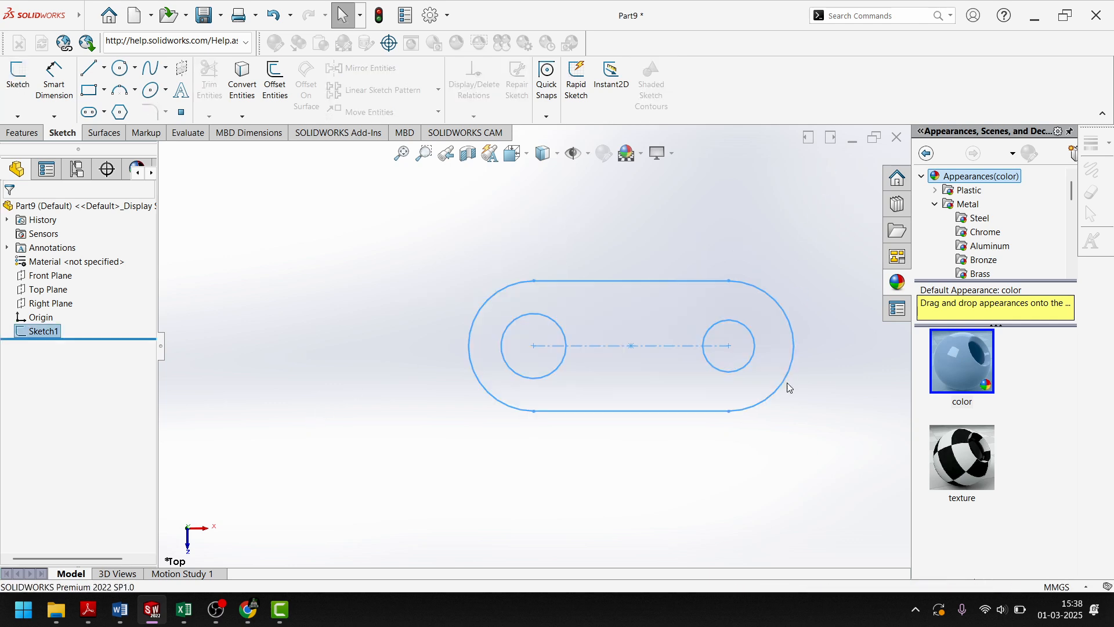
- Check the base thickness in the PDF drawing and extrude the slot profile with its two holes 10 mm from the sketch plane
mouse_move(785, 385)
middle_down()
mouse_move(775, 346)
mouse_move(695, 472)
mouse_move(785, 335)
mouse_move(659, 413)
middle_up()
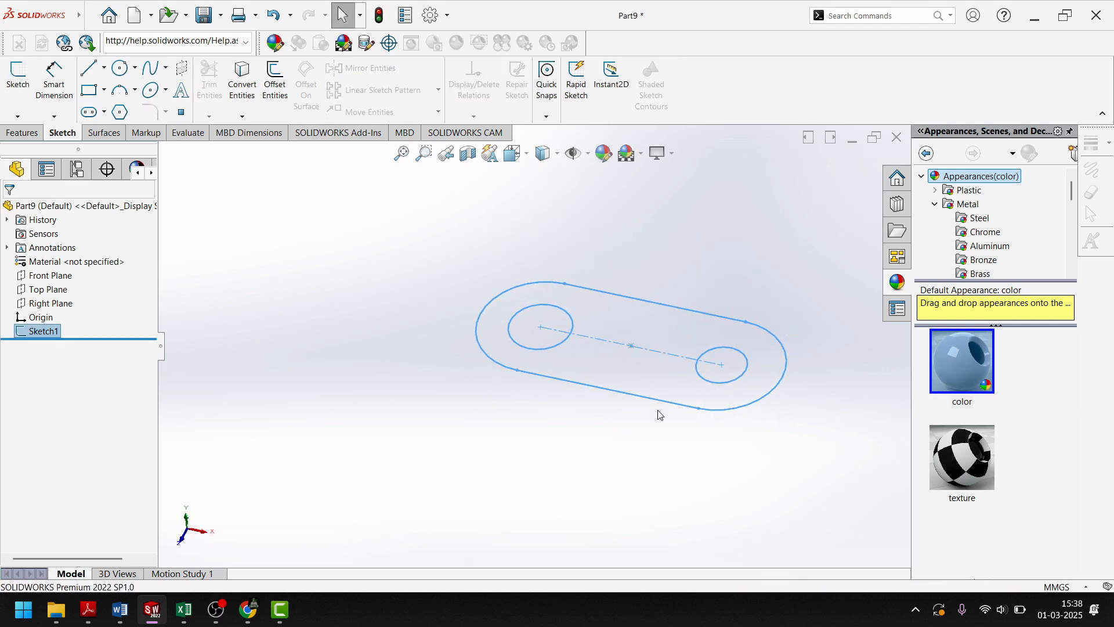
click(163, 619)
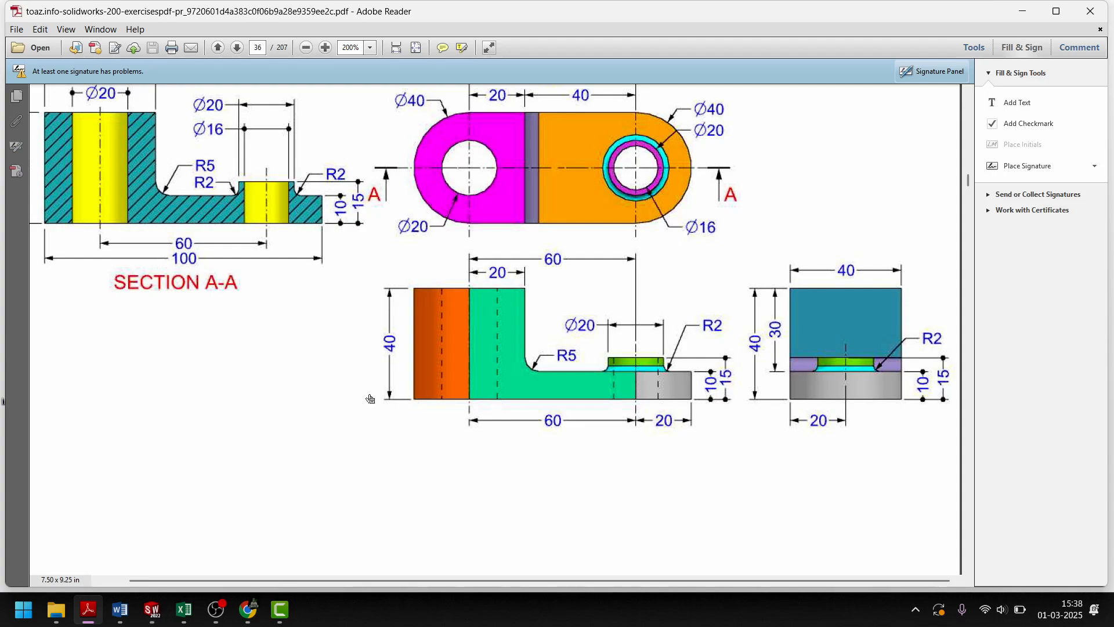
scroll(370, 399, up, 8)
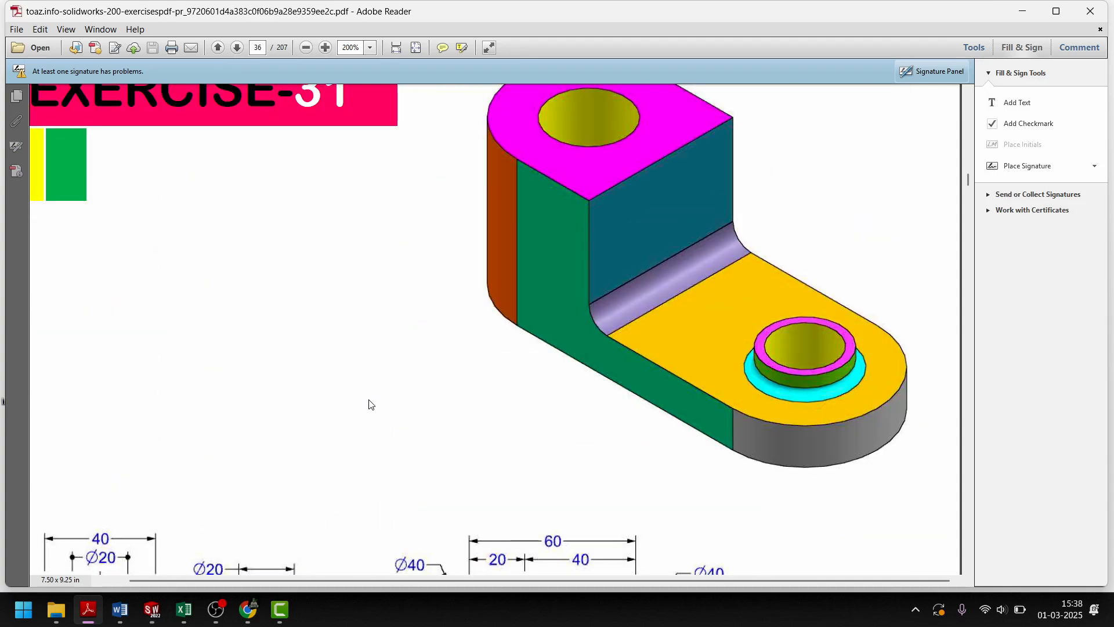
scroll(370, 405, down, 6)
scroll(369, 406, up, 6)
scroll(368, 406, down, 4)
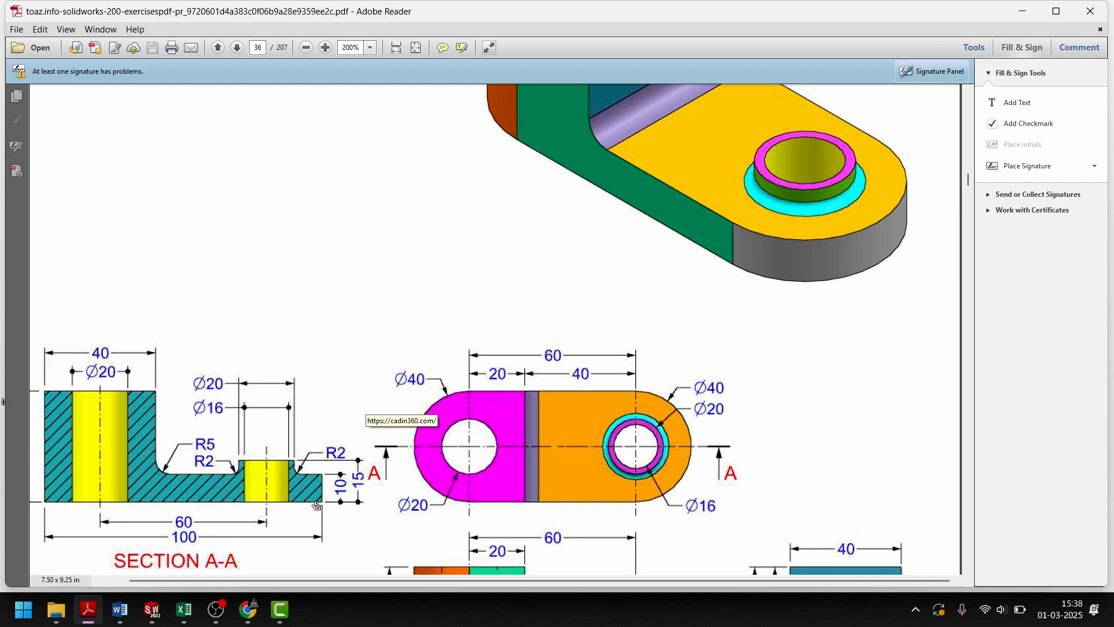
click(151, 610)
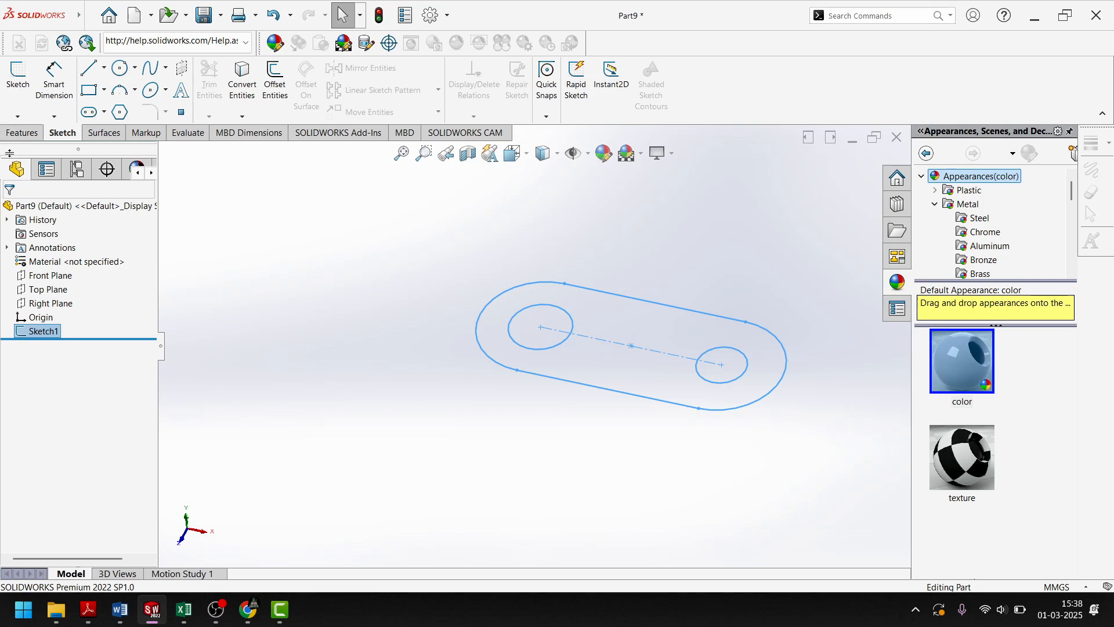
click(22, 132)
click(18, 72)
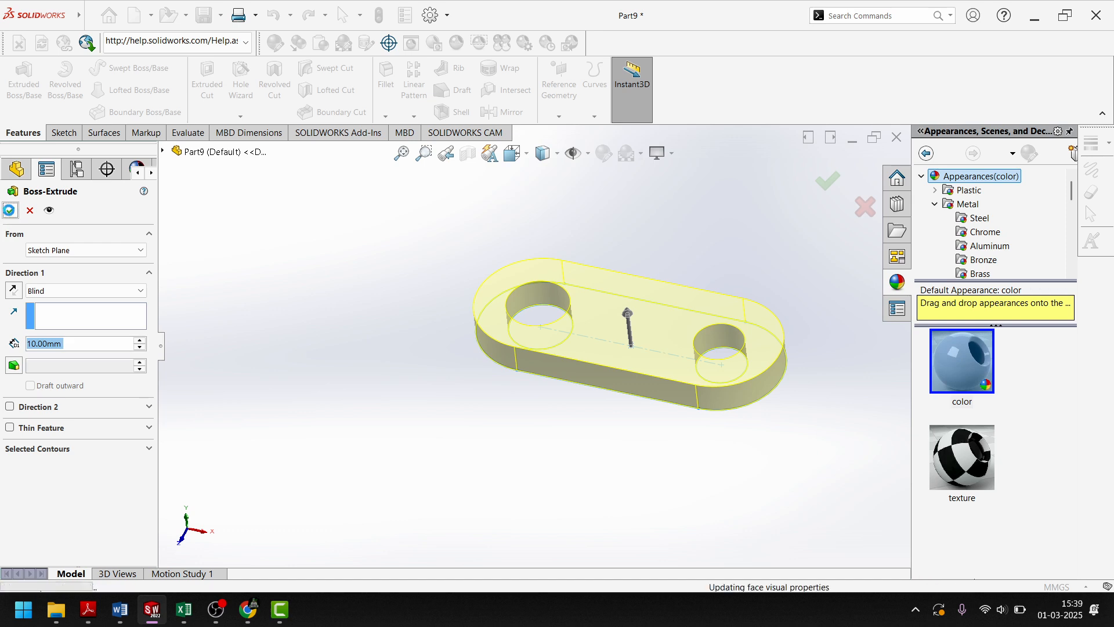
click(10, 210)
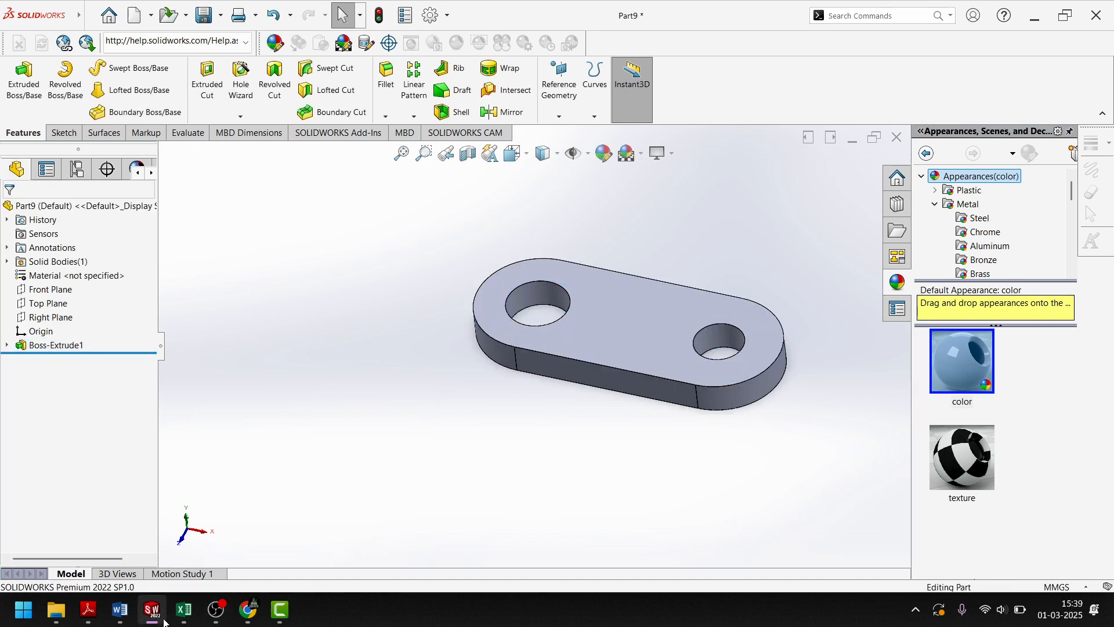
- Switch to the PDF drawing and compare the isometric, section, top and front views for the raised block's outline, position and height
mouse_move(166, 622)
click(88, 609)
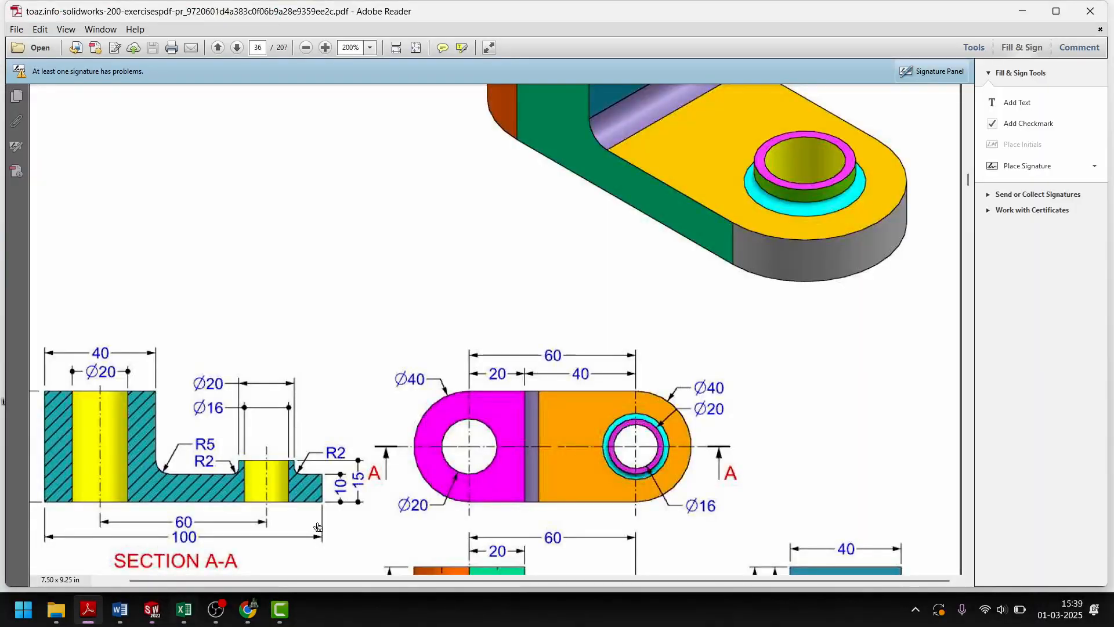
scroll(598, 300, up, 10)
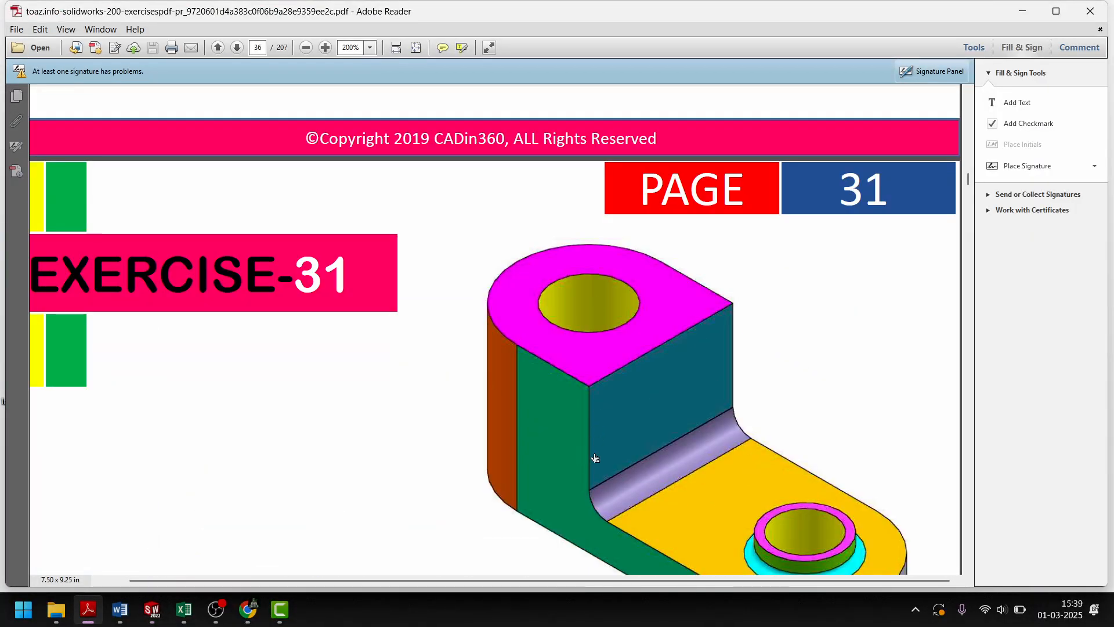
scroll(595, 409, up, 2)
scroll(592, 395, down, 12)
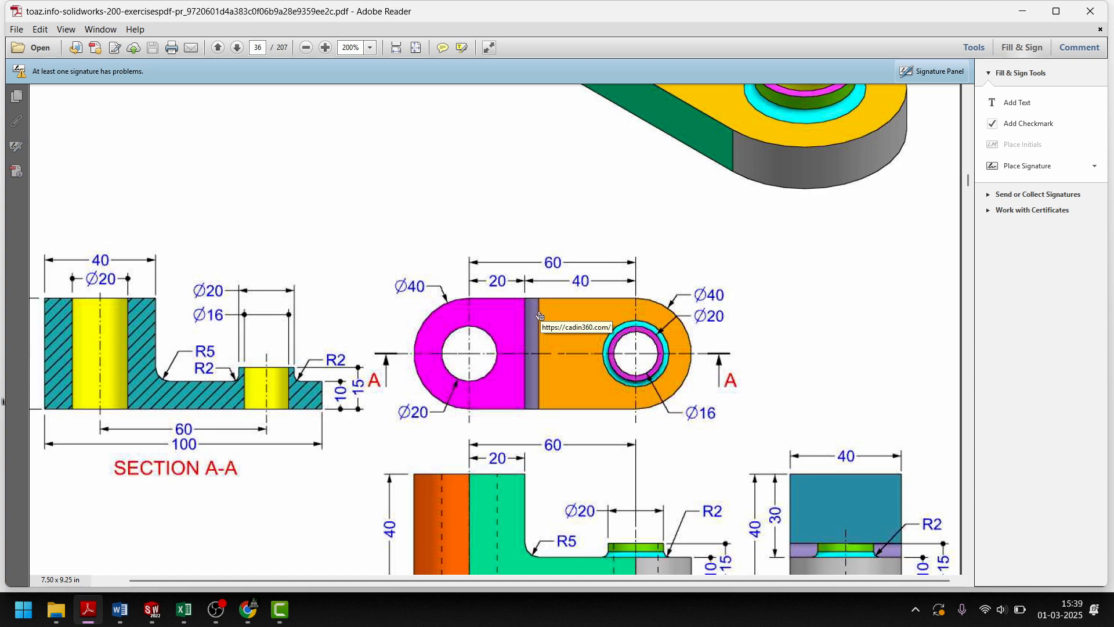
scroll(525, 407, up, 12)
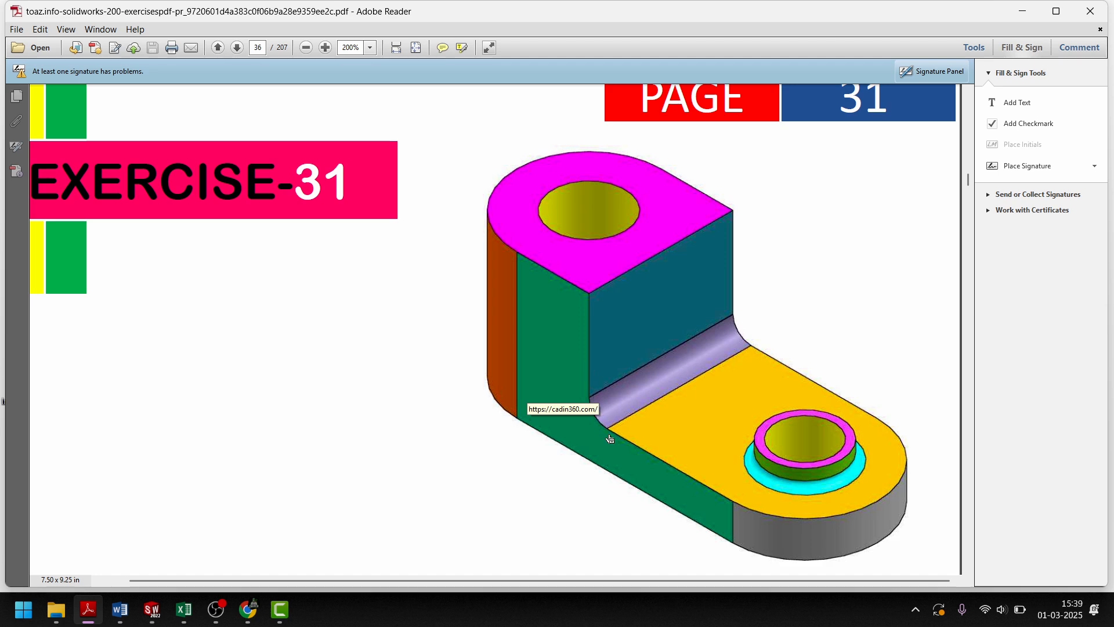
scroll(590, 402, down, 11)
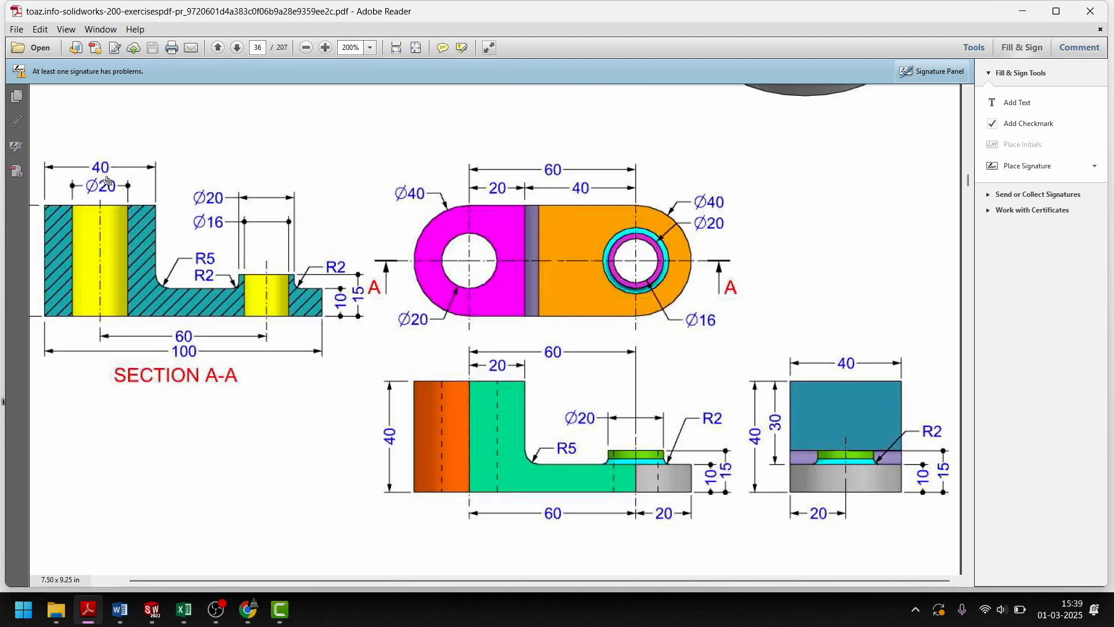
scroll(171, 296, up, 10)
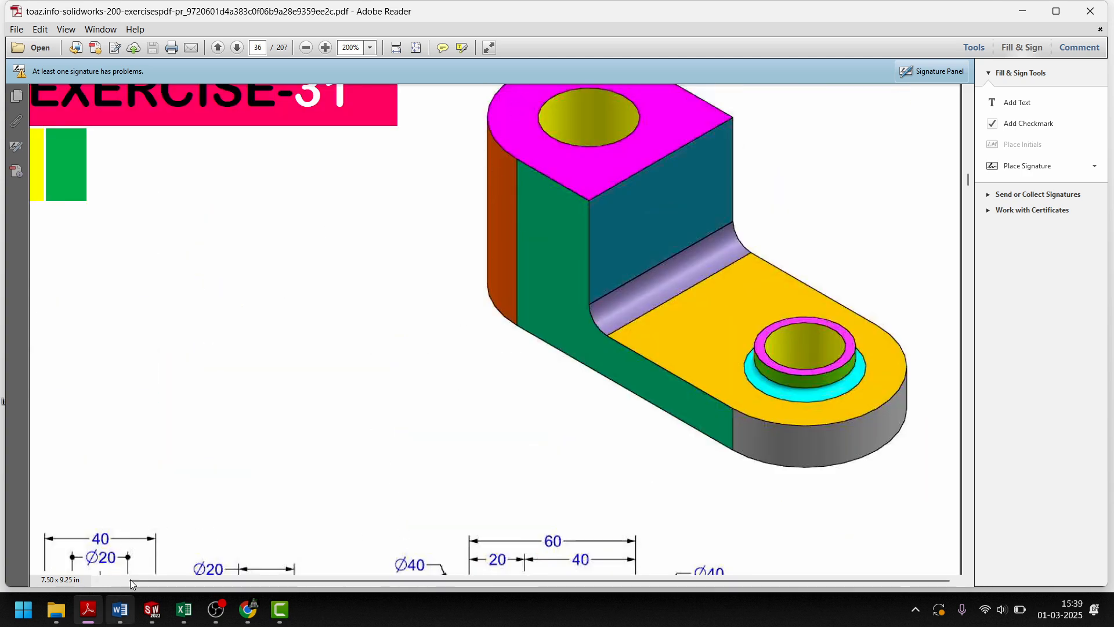
scroll(169, 404, down, 10)
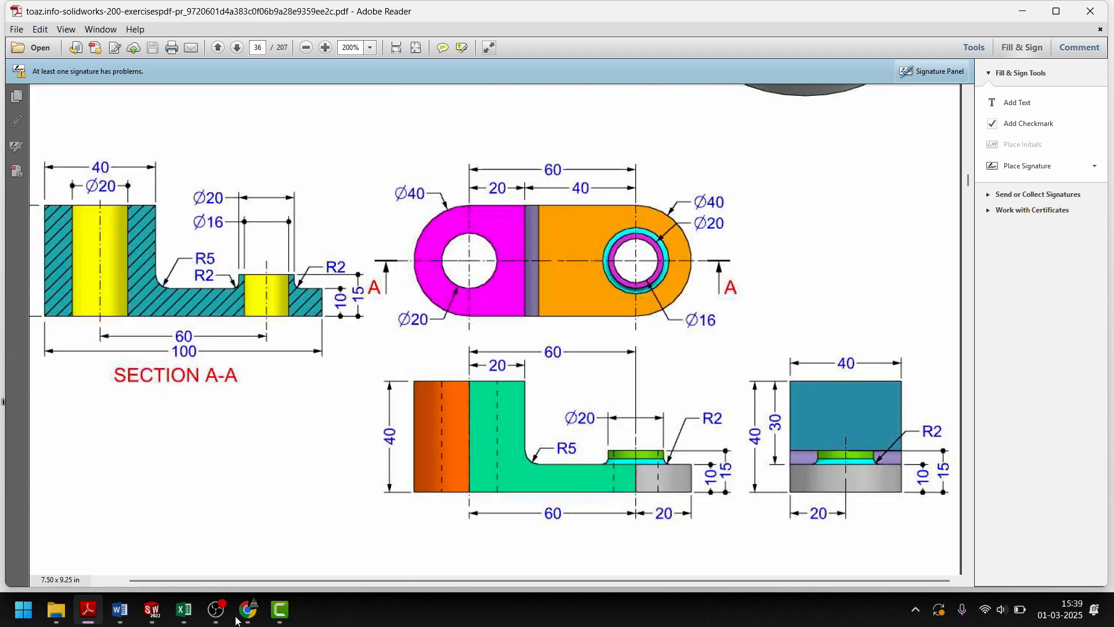
- Return to SOLIDWORKS, start a sketch on the plate's top face and draw a vertical line between its straight edges, just beyond the 20 mm hole
click(152, 609)
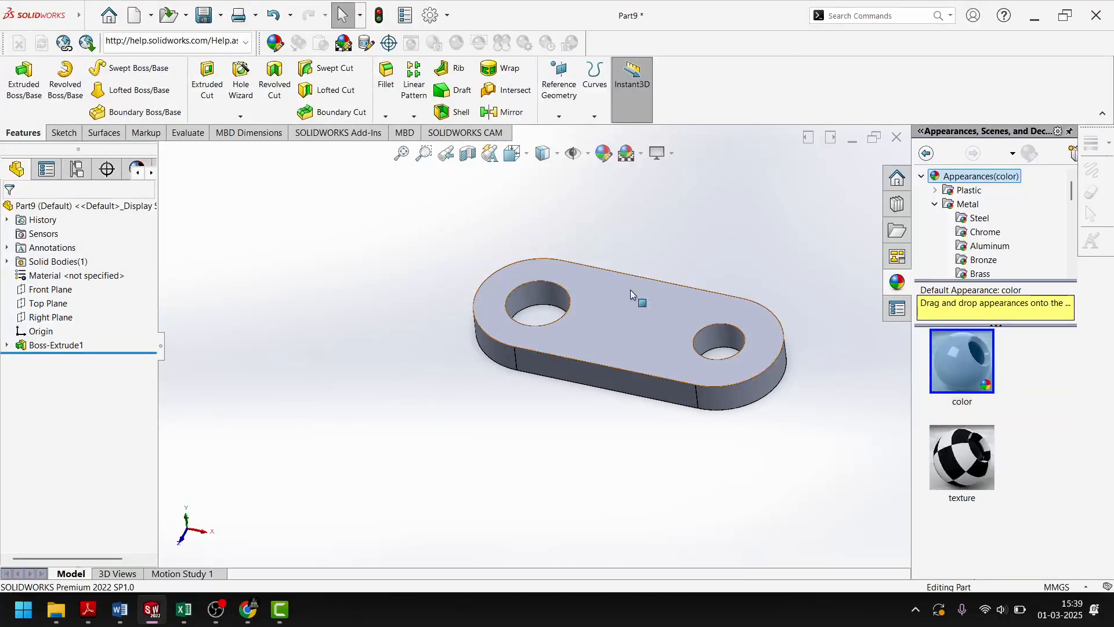
click(630, 290)
click(655, 296)
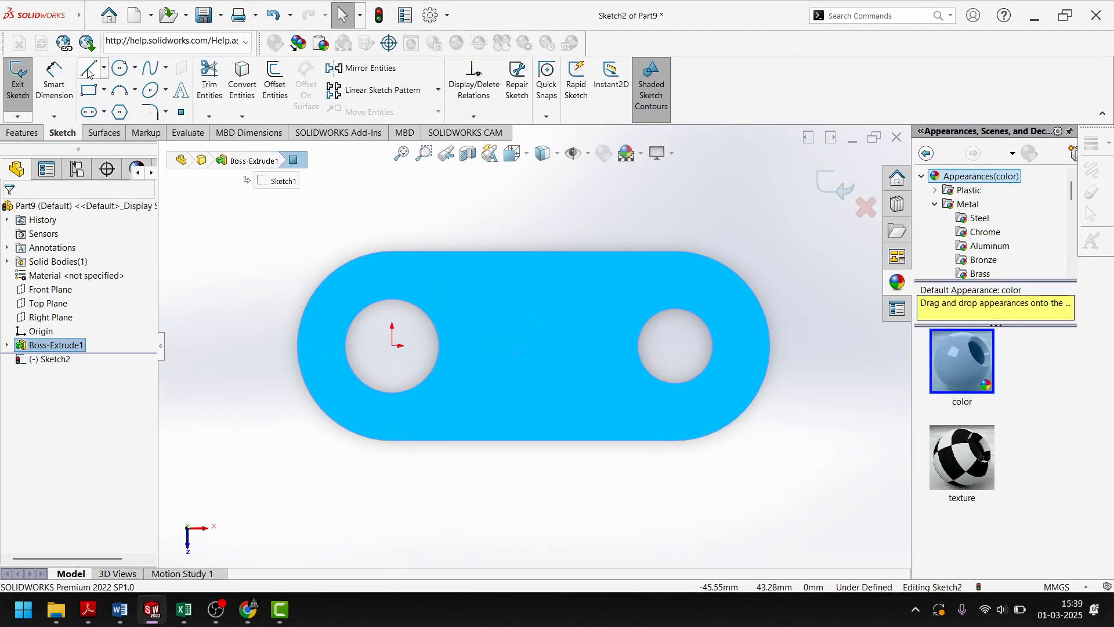
click(467, 251)
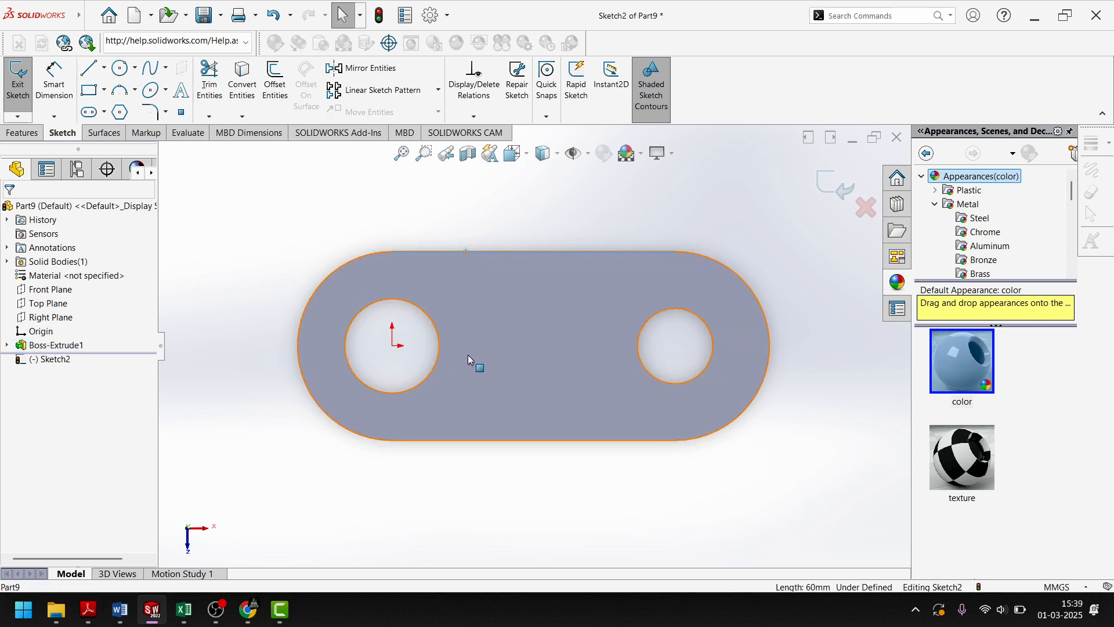
click(251, 241)
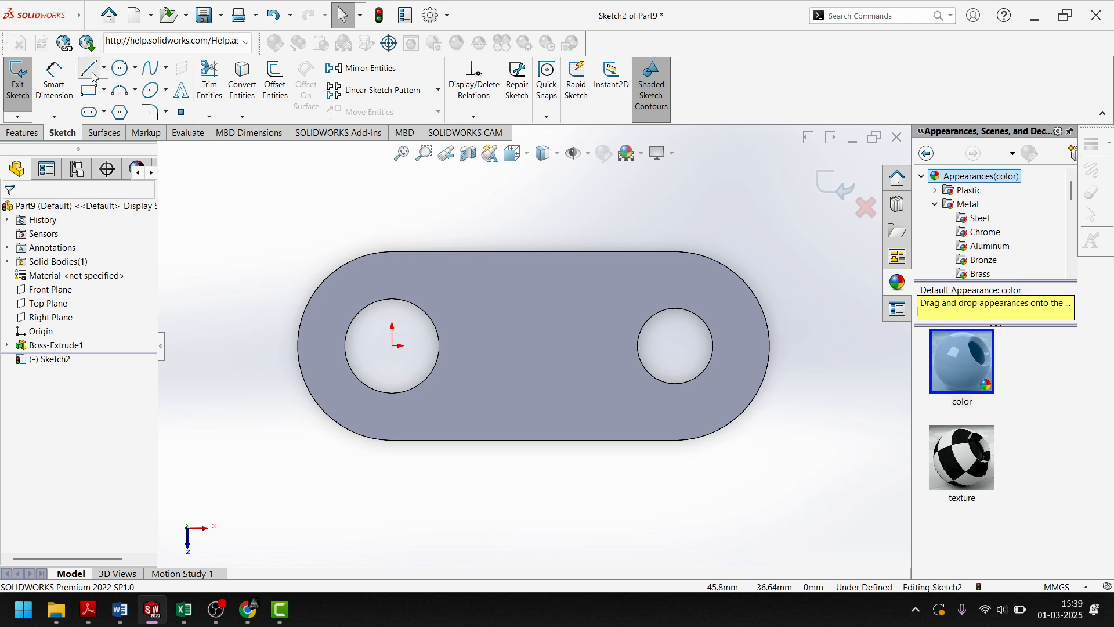
click(89, 69)
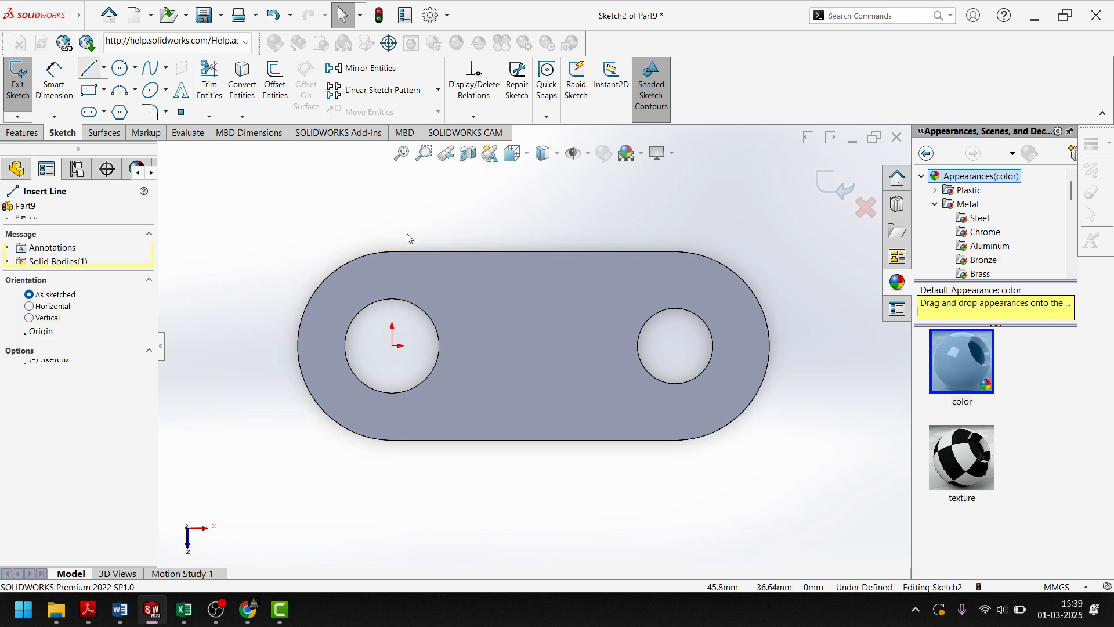
click(456, 252)
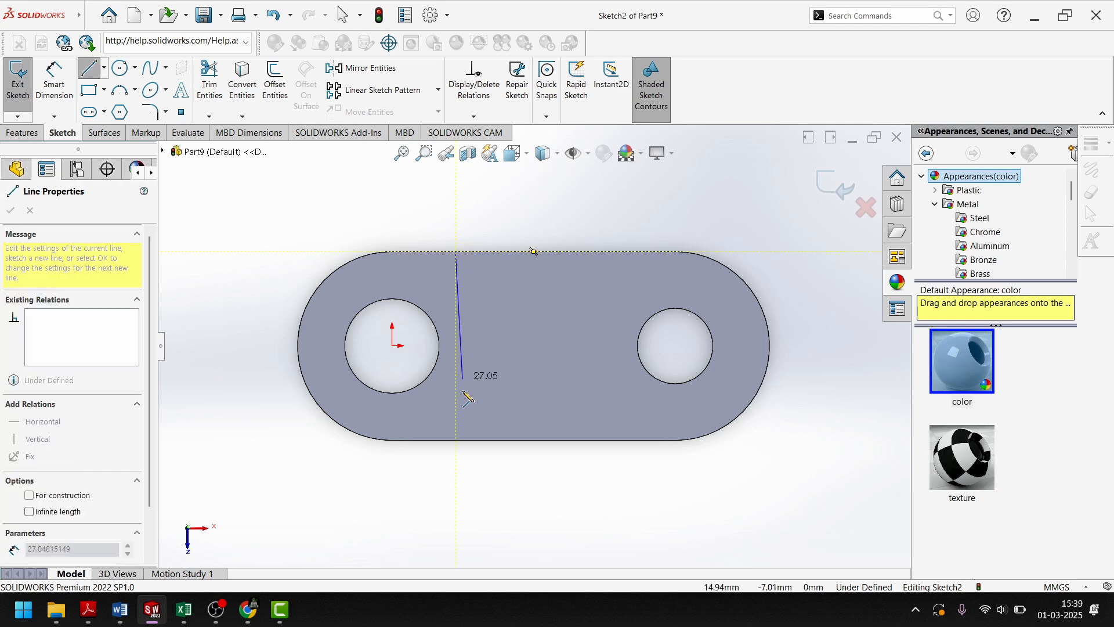
click(456, 441)
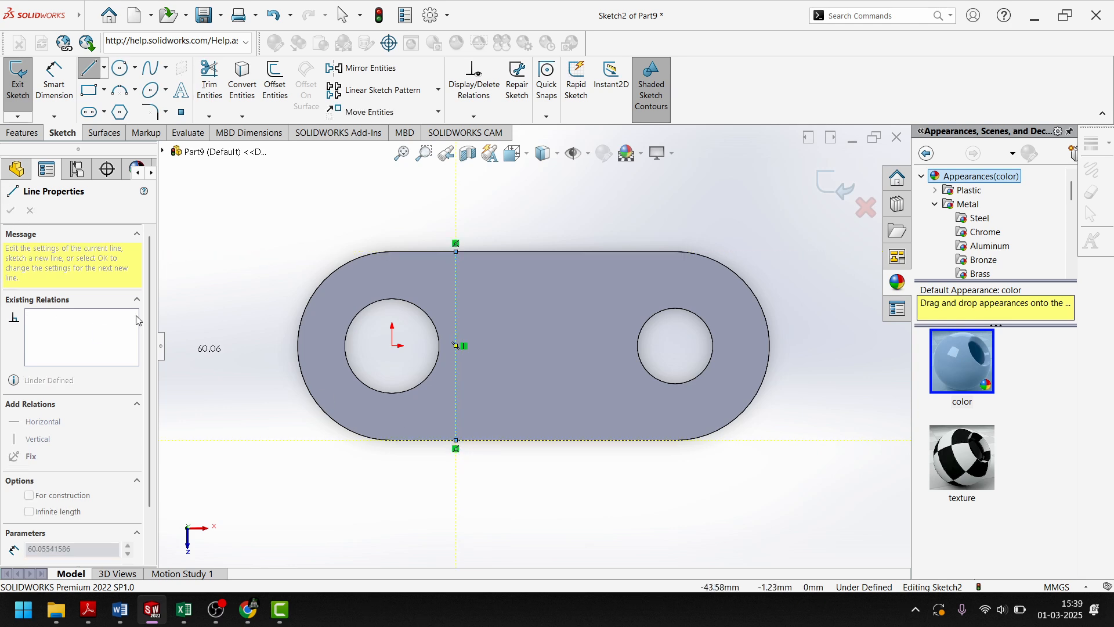
key(Escape)
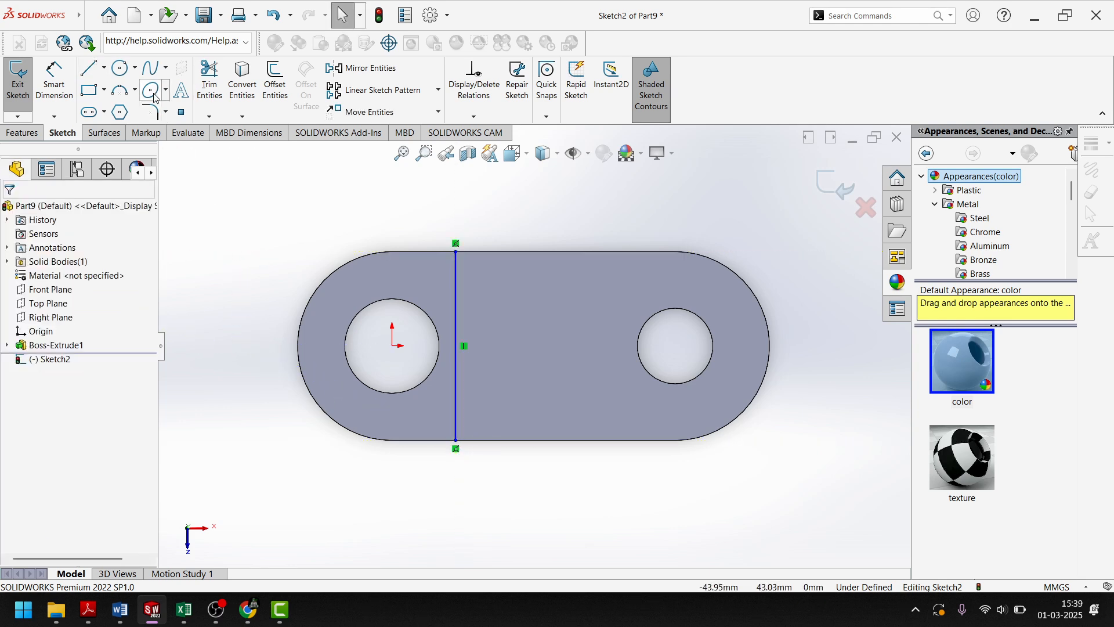
click(53, 82)
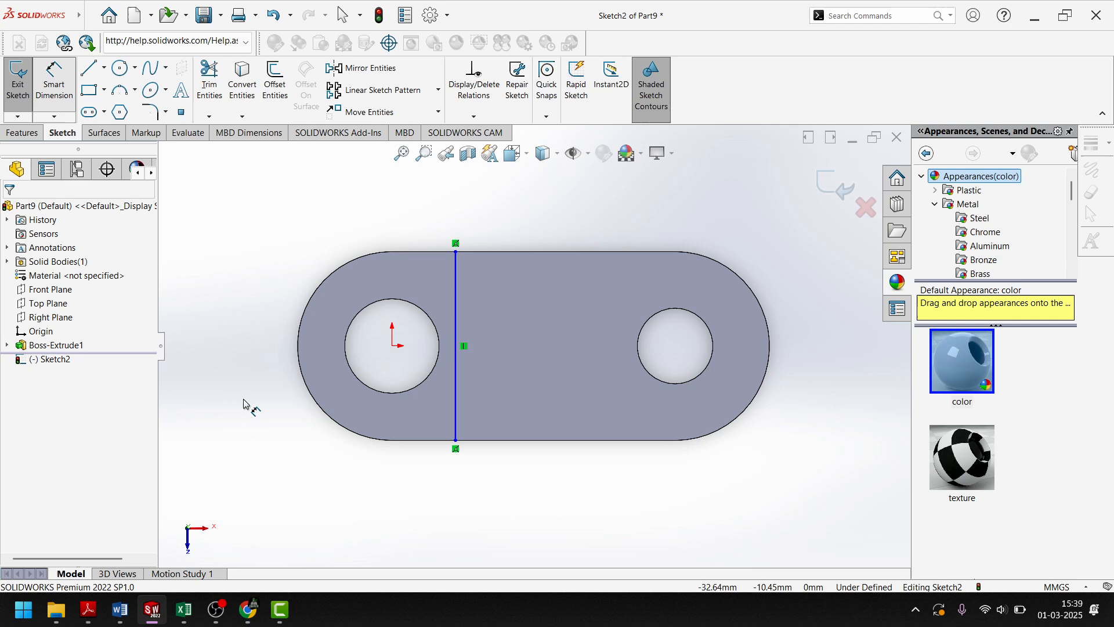
click(299, 350)
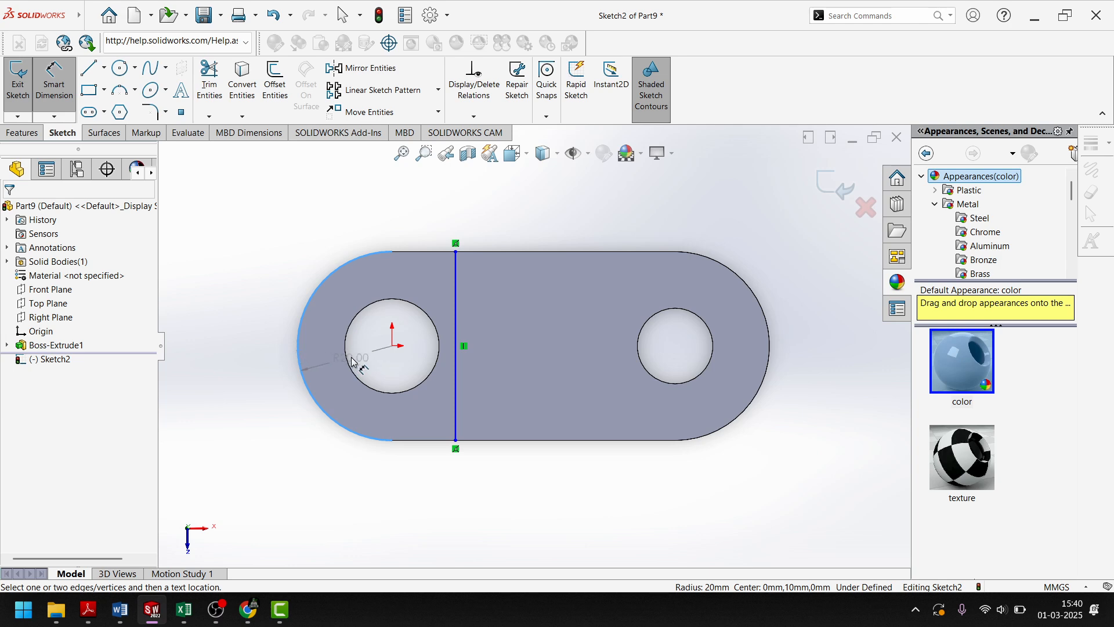
click(456, 363)
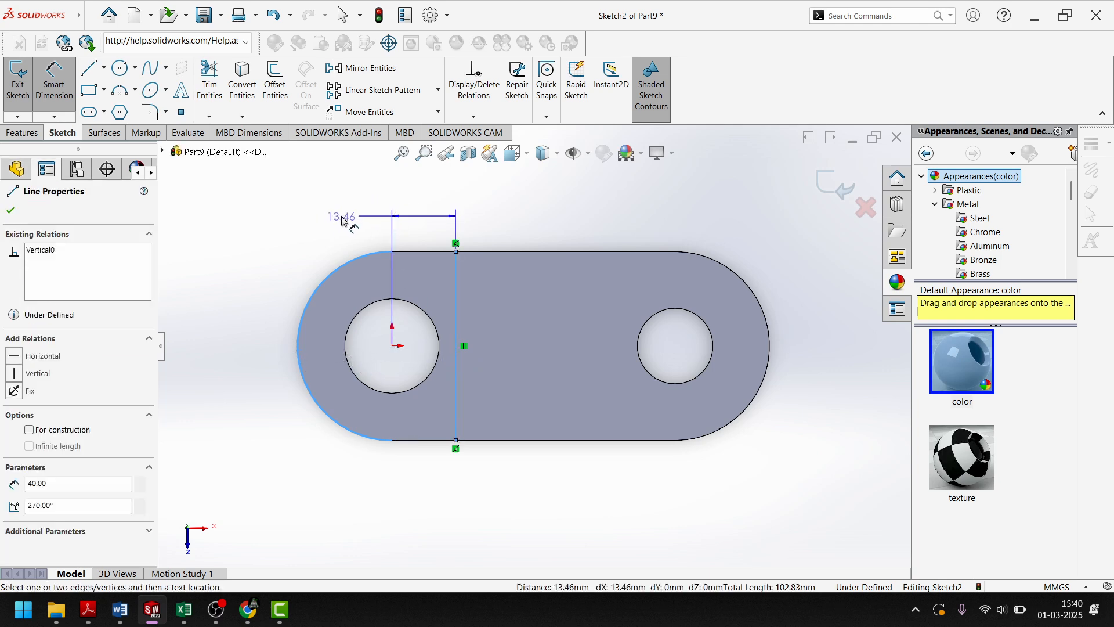
key(Escape)
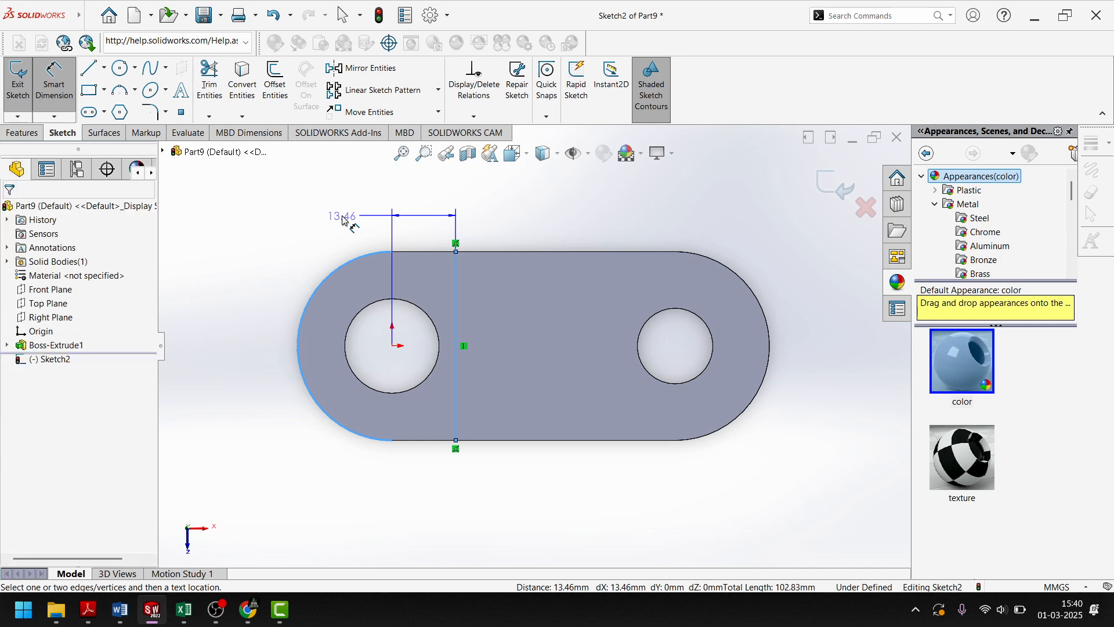
- Check the block's edge position in the PDF drawing and dimension the vertical line 20 mm from the origin
click(101, 617)
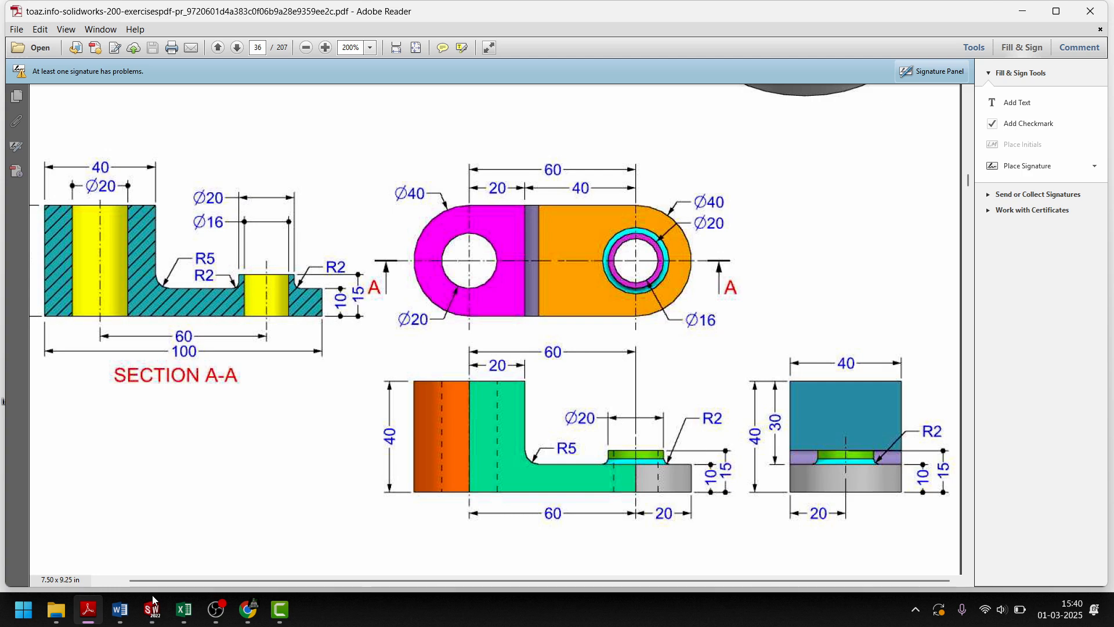
click(152, 609)
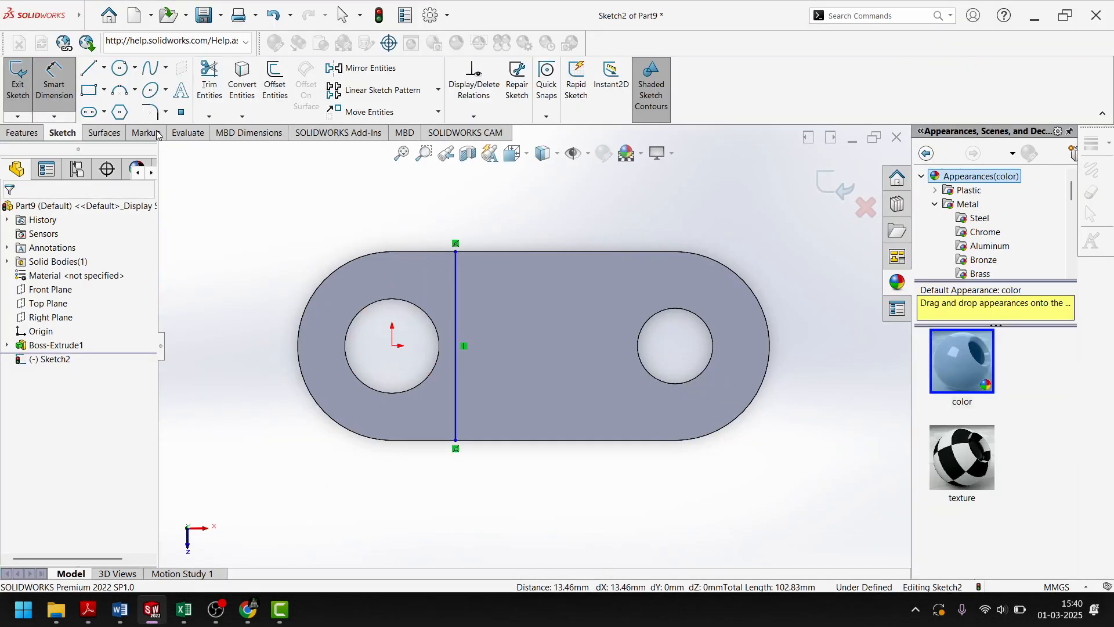
click(393, 346)
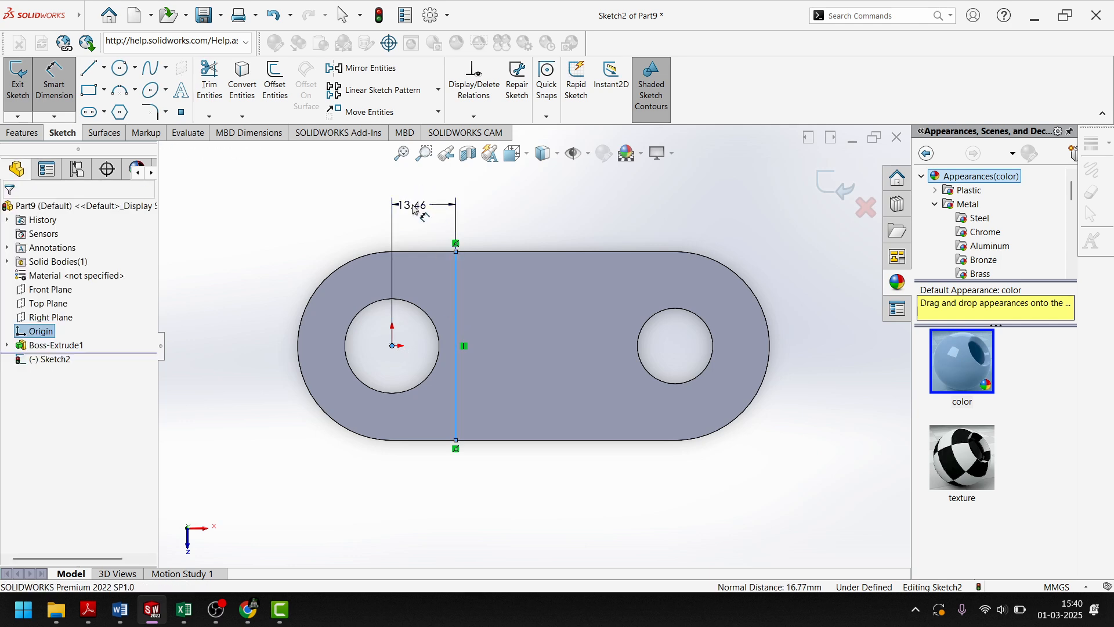
click(409, 207)
text(20)
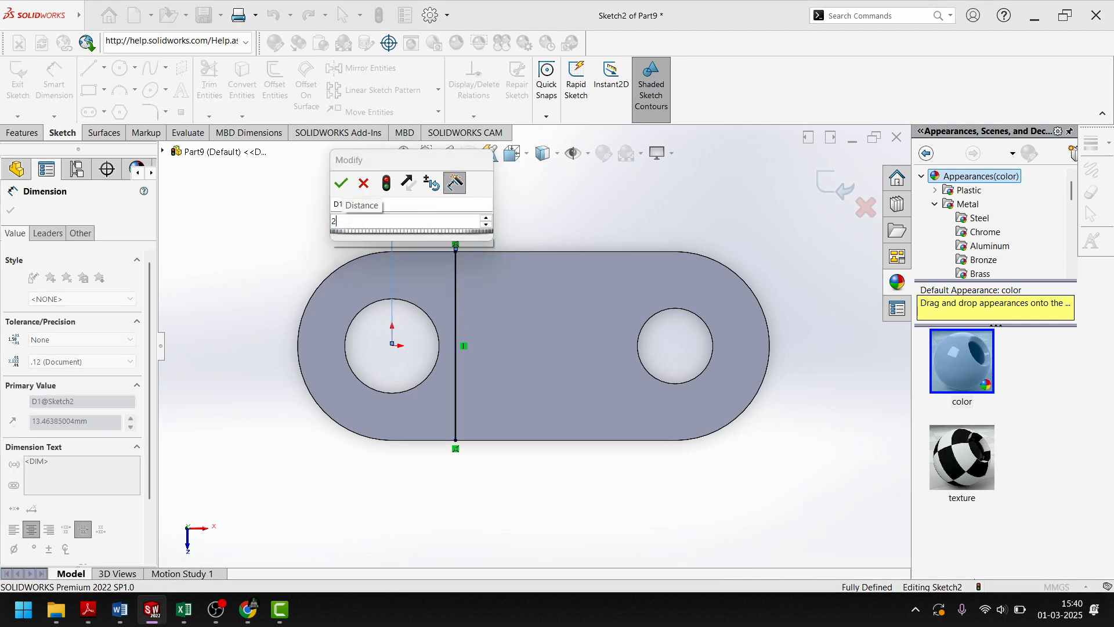
key(Return)
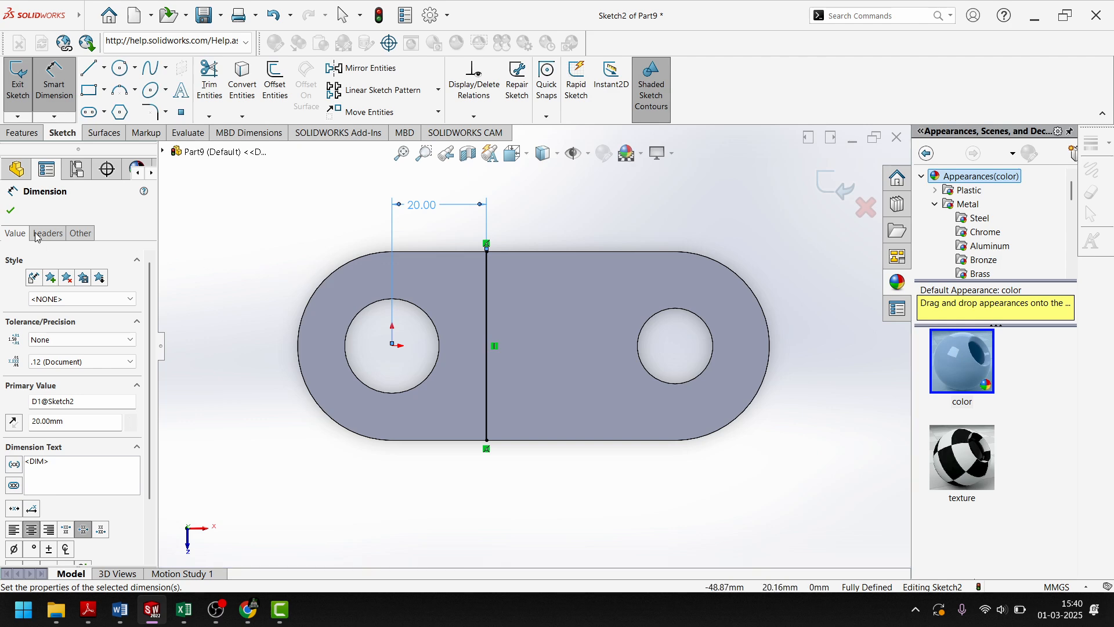
click(10, 209)
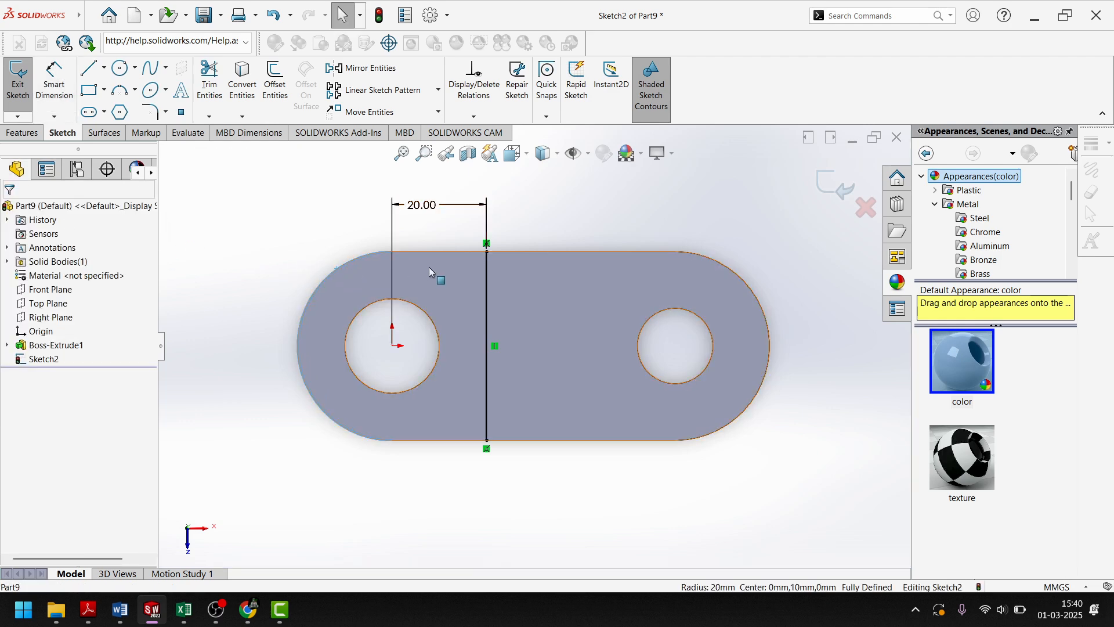
- Convert the rounded end around the 20 mm hole, both straight edges and the hole's edge into sketch entities
click(436, 254)
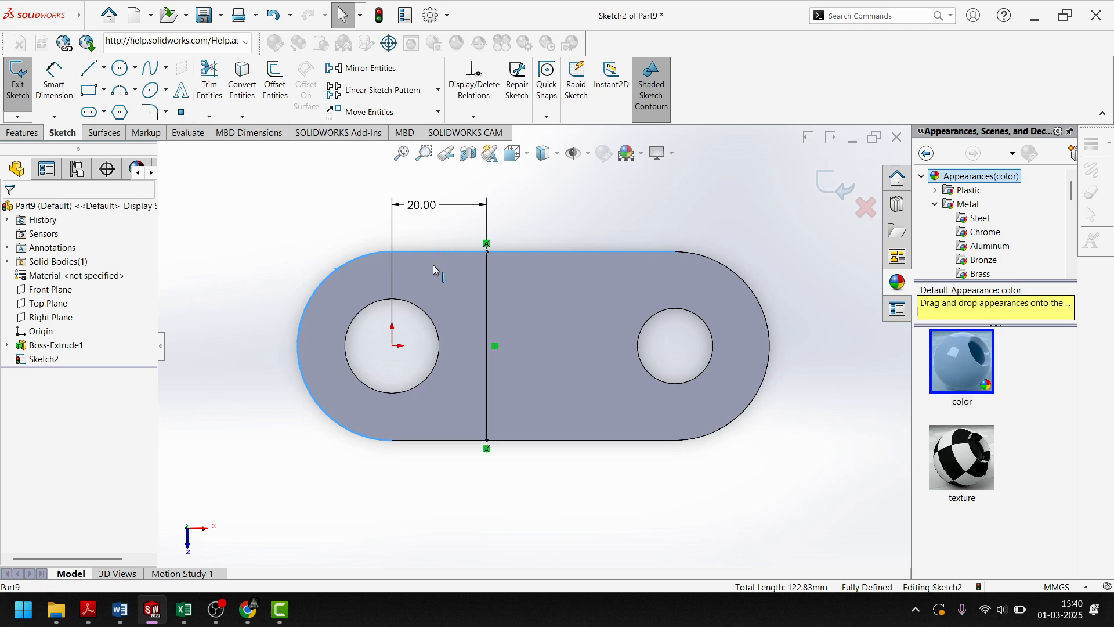
ctrl+click(428, 440)
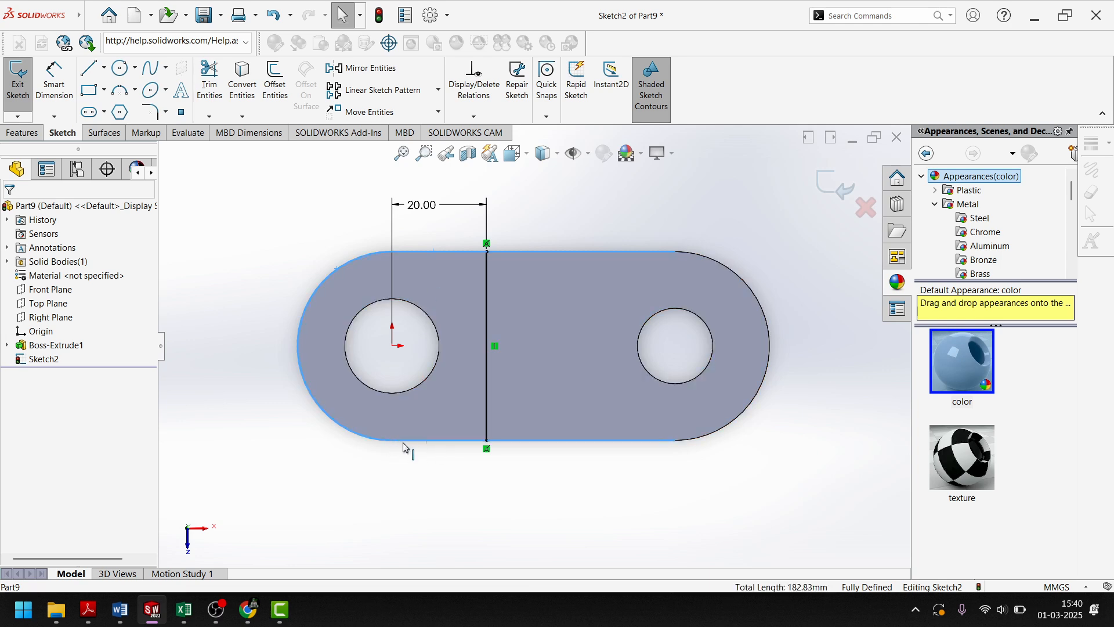
ctrl+click(420, 385)
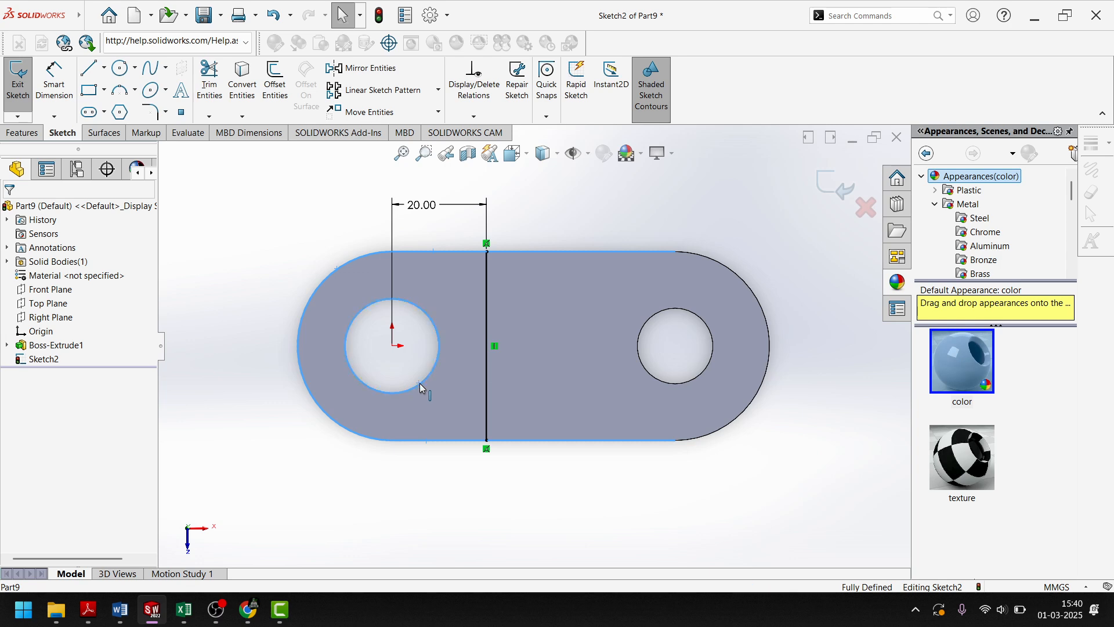
click(243, 87)
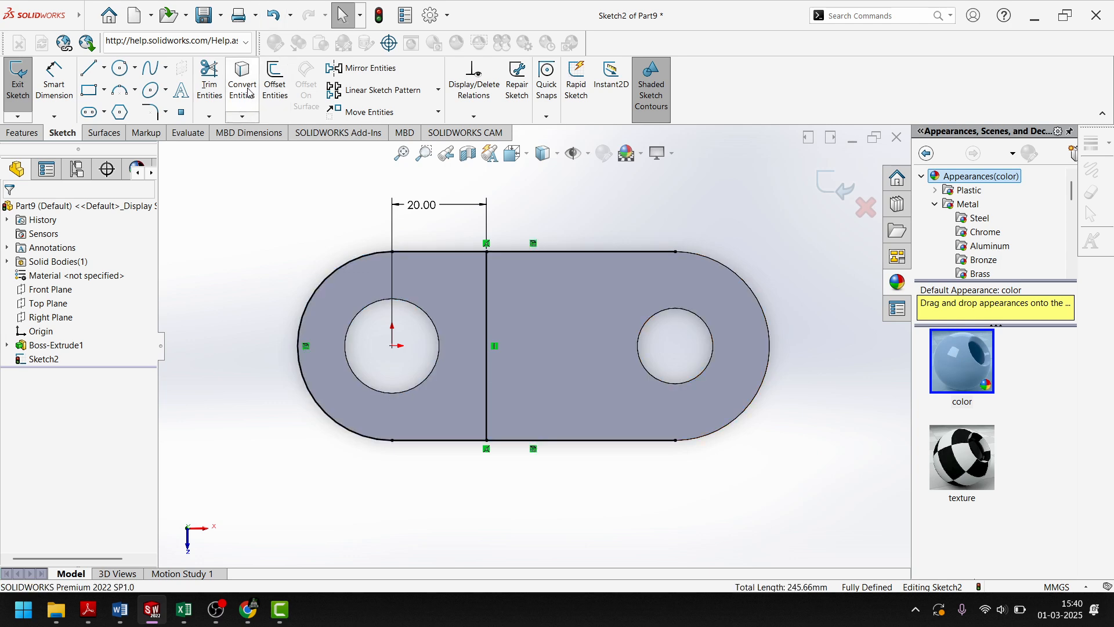
- Trim the two converted straight lines beyond the vertical line on the 16 mm hole's side and exit the sketch
click(209, 87)
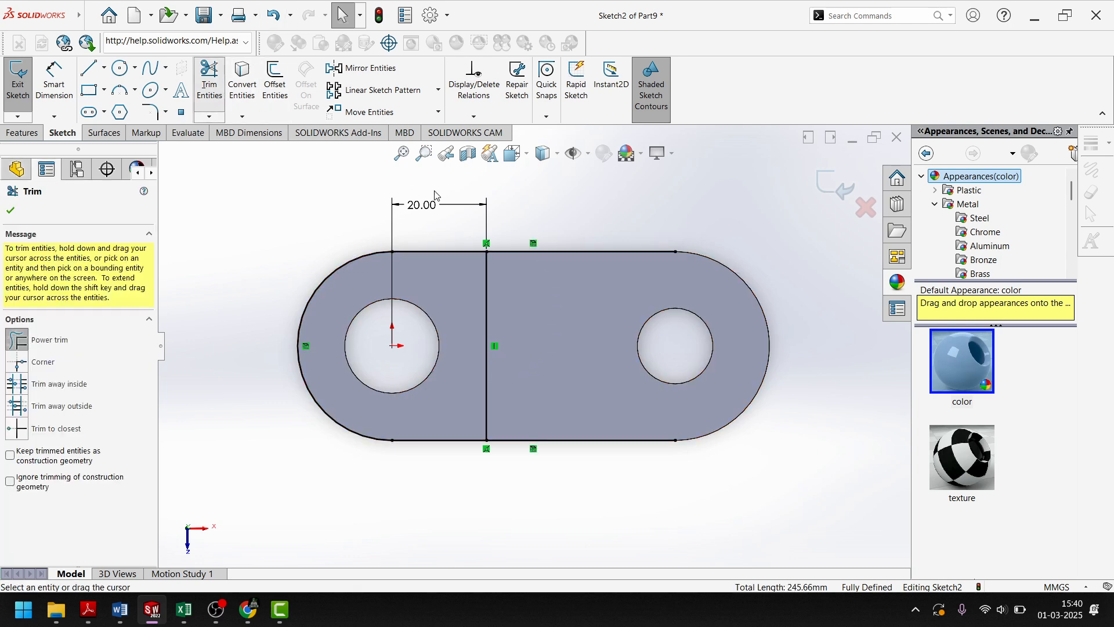
mouse_move(602, 221)
mouse_down()
mouse_move(597, 488)
mouse_move(582, 510)
mouse_up()
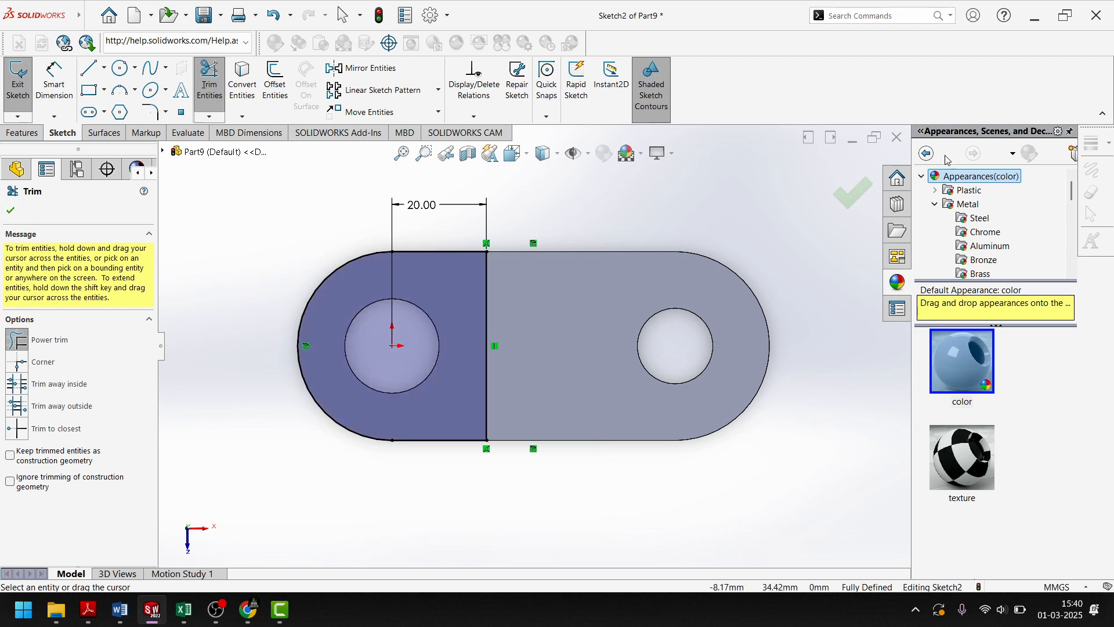
click(10, 211)
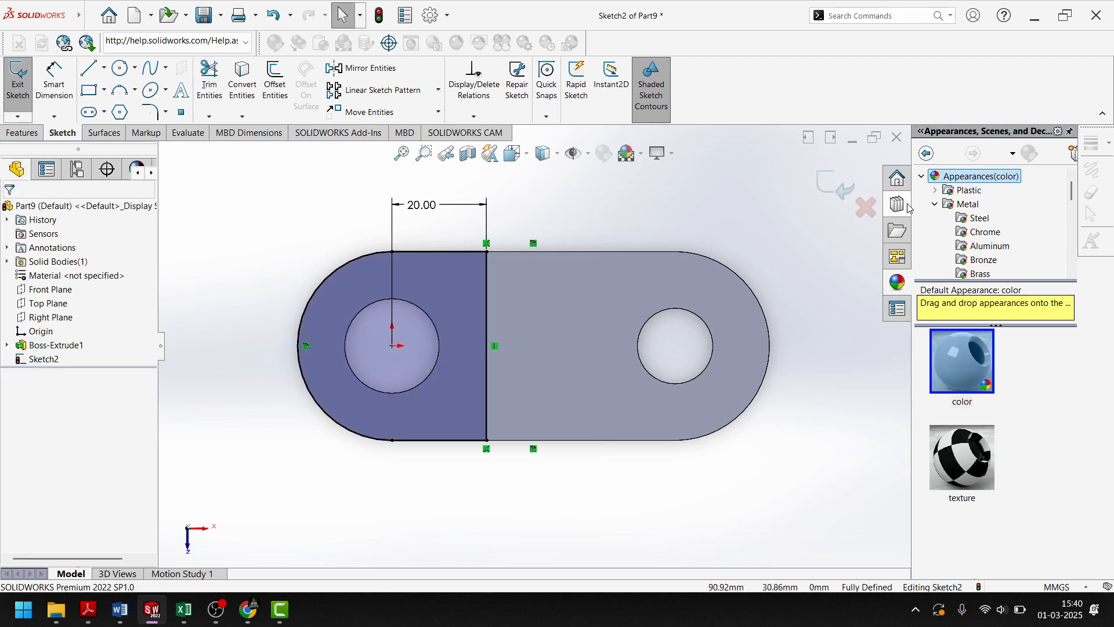
click(813, 186)
- Start a boss extrusion in isometric view and replace its contour selection with the region surrounding the 20 mm hole
scroll(770, 264, up, 4)
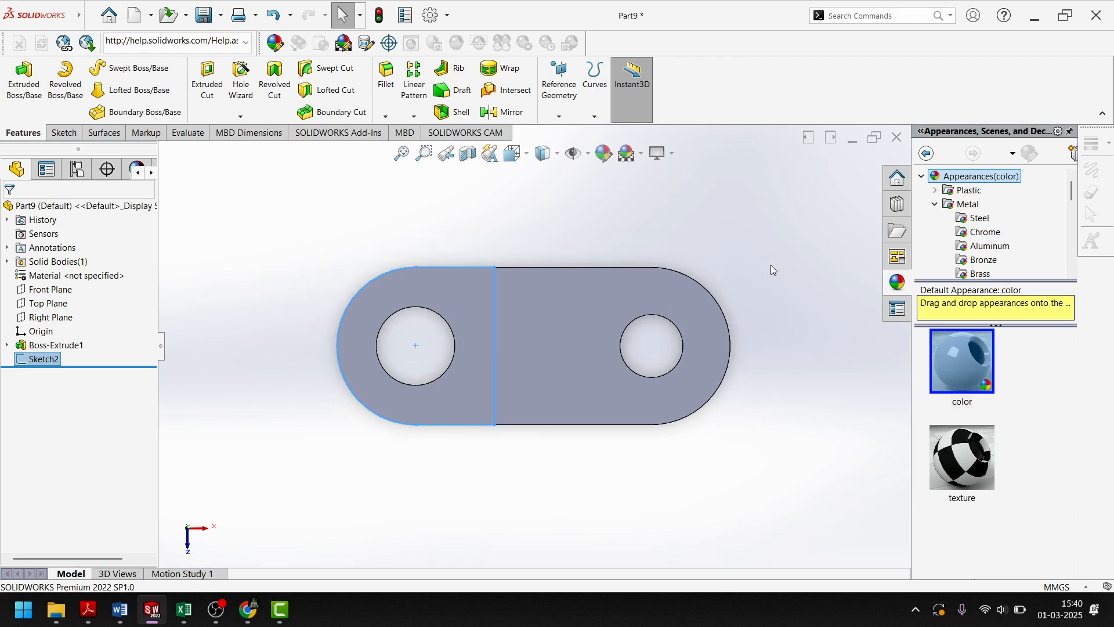
key(space)
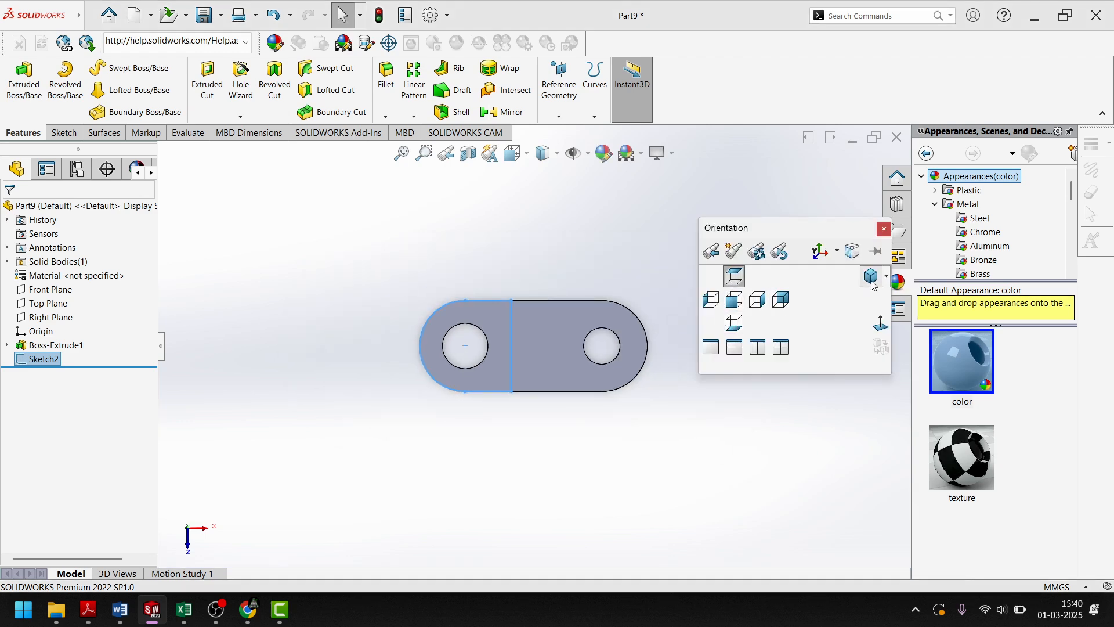
click(781, 300)
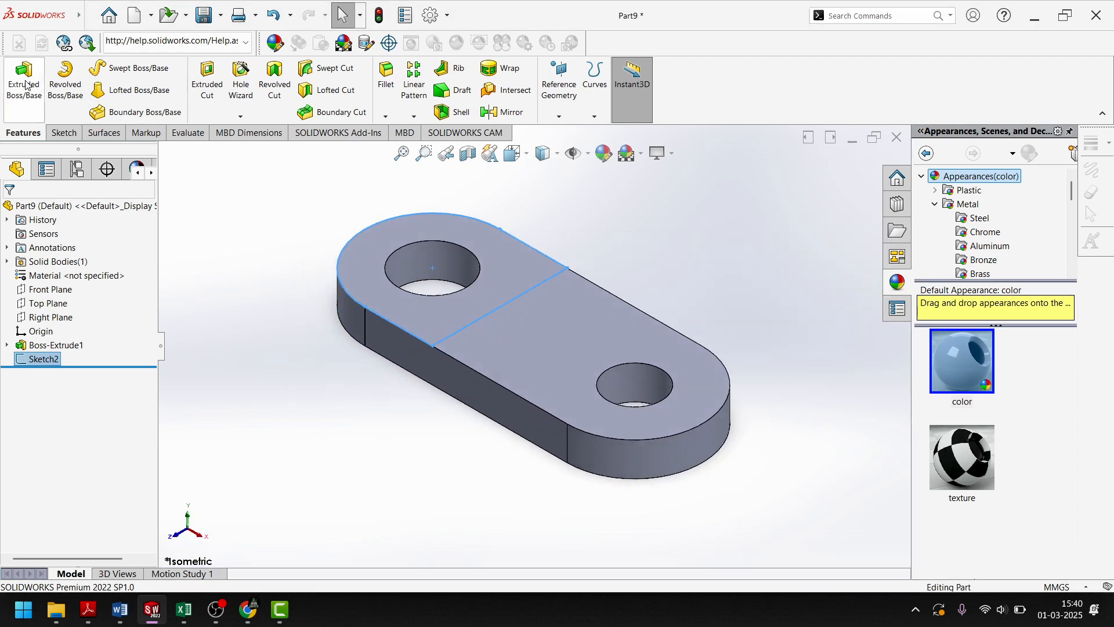
click(8, 62)
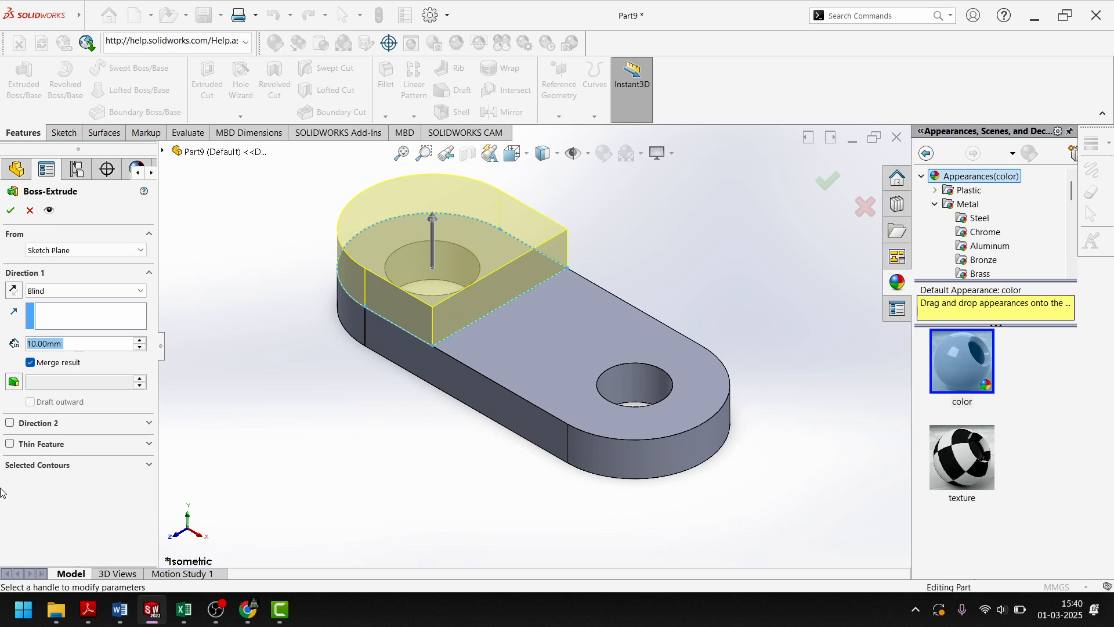
click(83, 466)
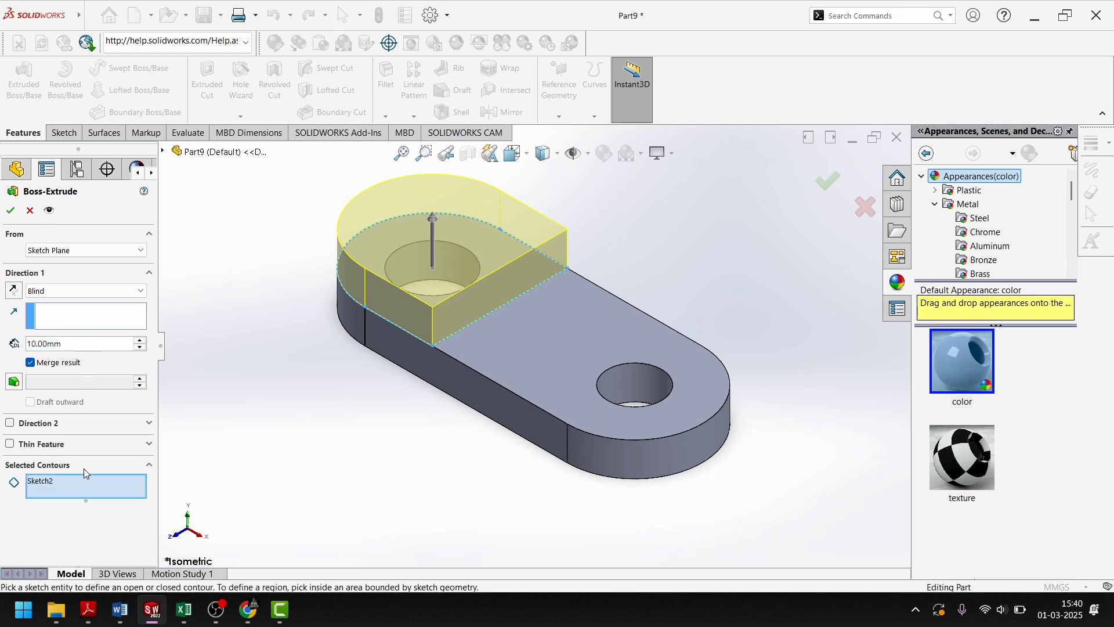
right_click(72, 493)
click(102, 509)
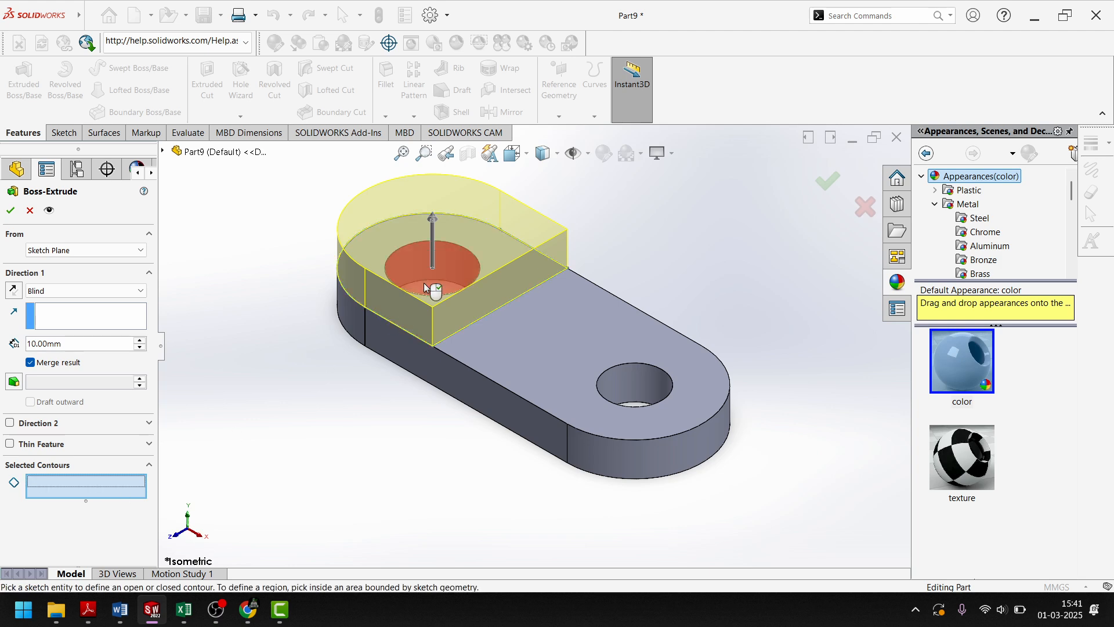
click(497, 254)
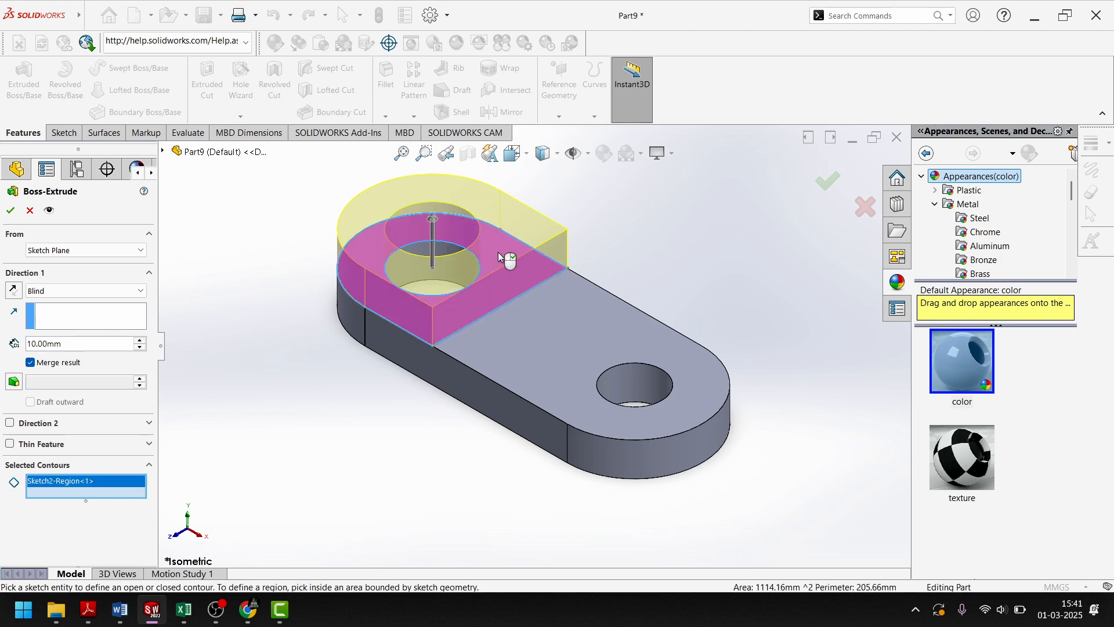
- Check the raised block's height in the PDF drawing and extrude the selected region 30 mm from the sketch plane
click(160, 613)
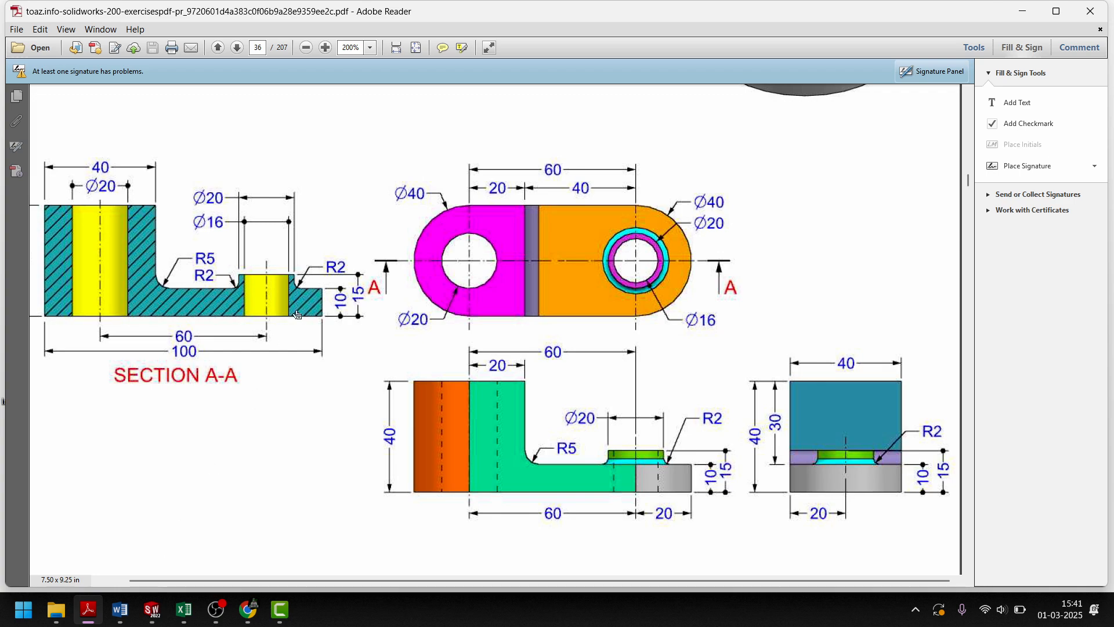
drag(533, 579, 498, 577)
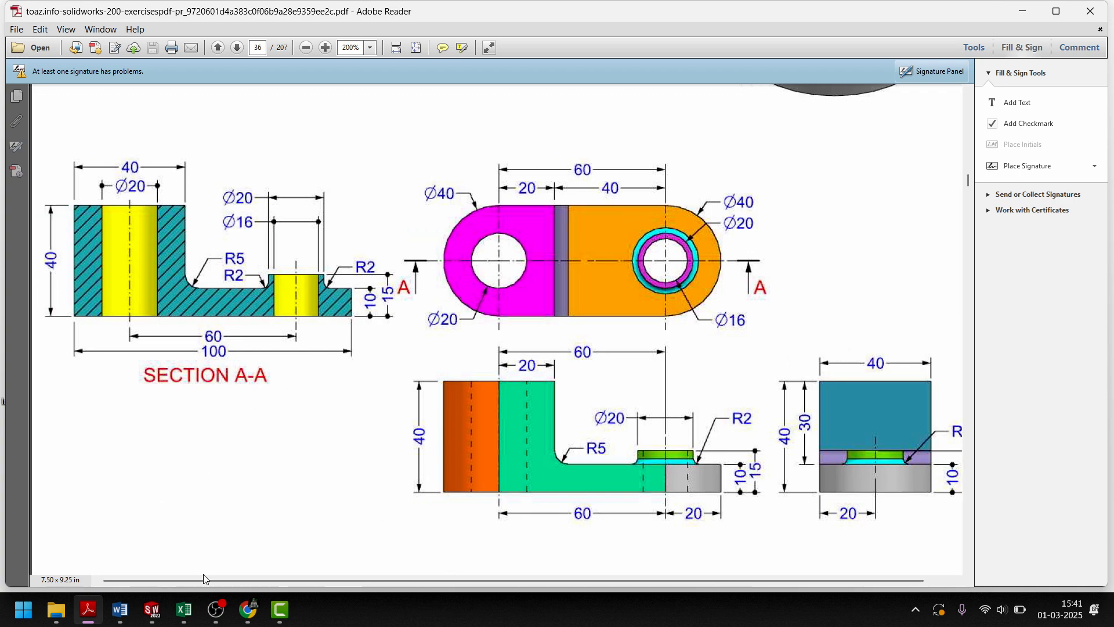
click(152, 609)
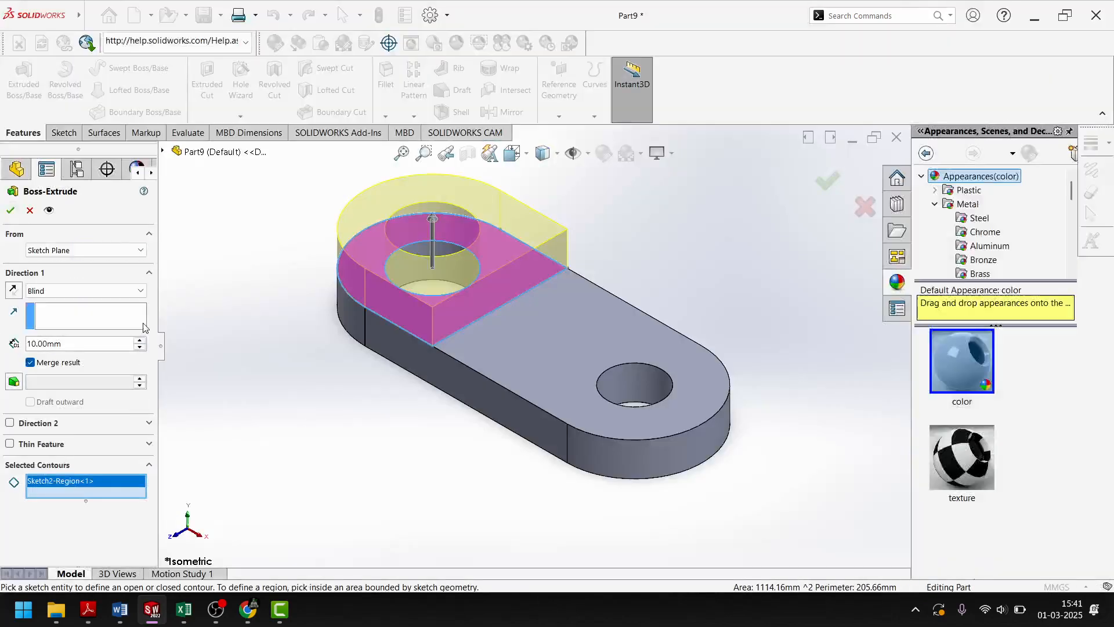
drag(80, 345, 2, 348)
text(30)
key(Return)
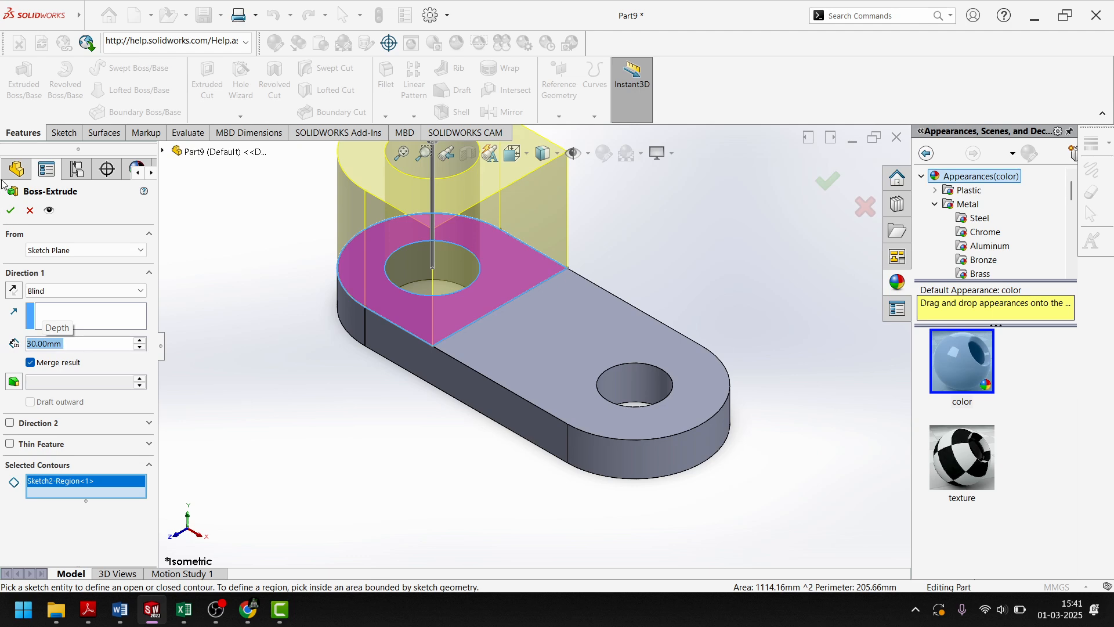
click(11, 212)
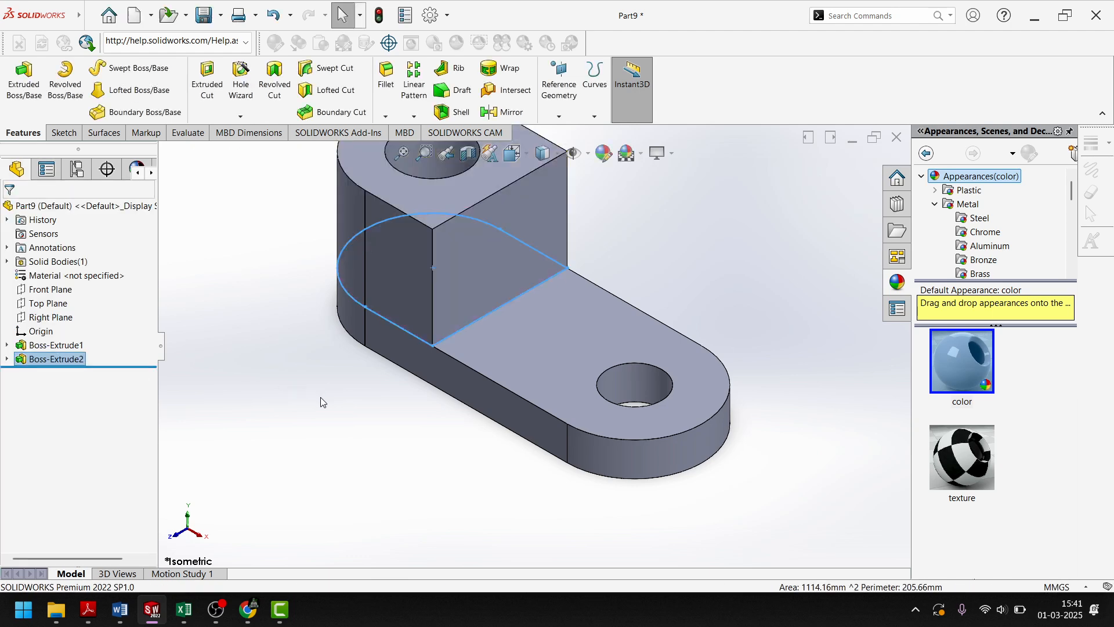
- Inspect the raised block, restore the isometric view and look up the inner-corner fillet in the PDF drawing
scroll(447, 308, down, 3)
scroll(446, 310, up, 3)
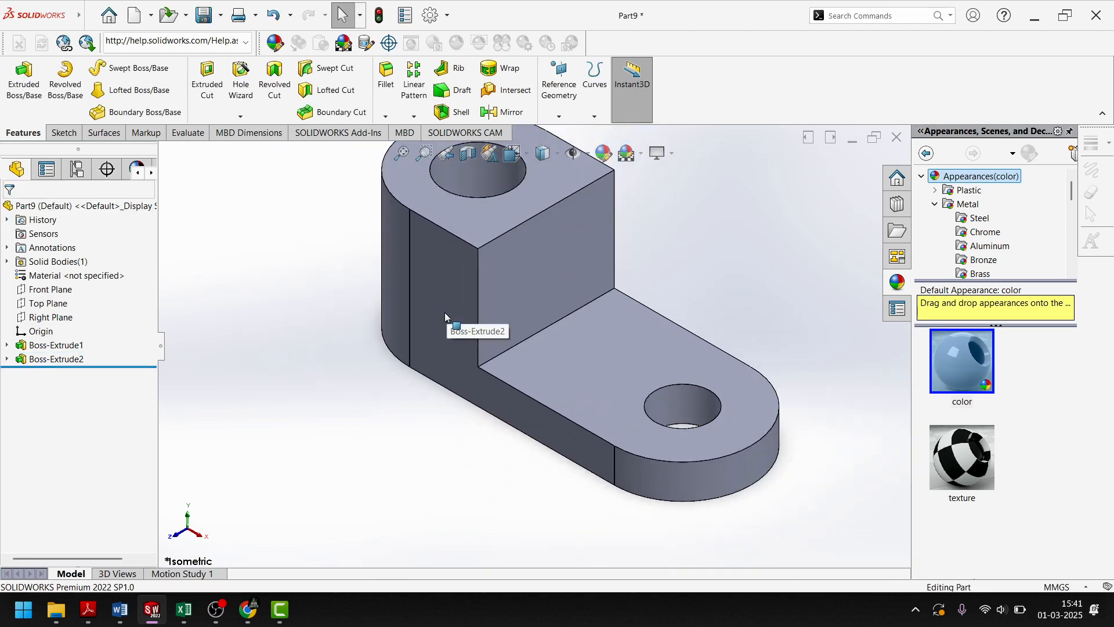
middle_drag(434, 329, 398, 321)
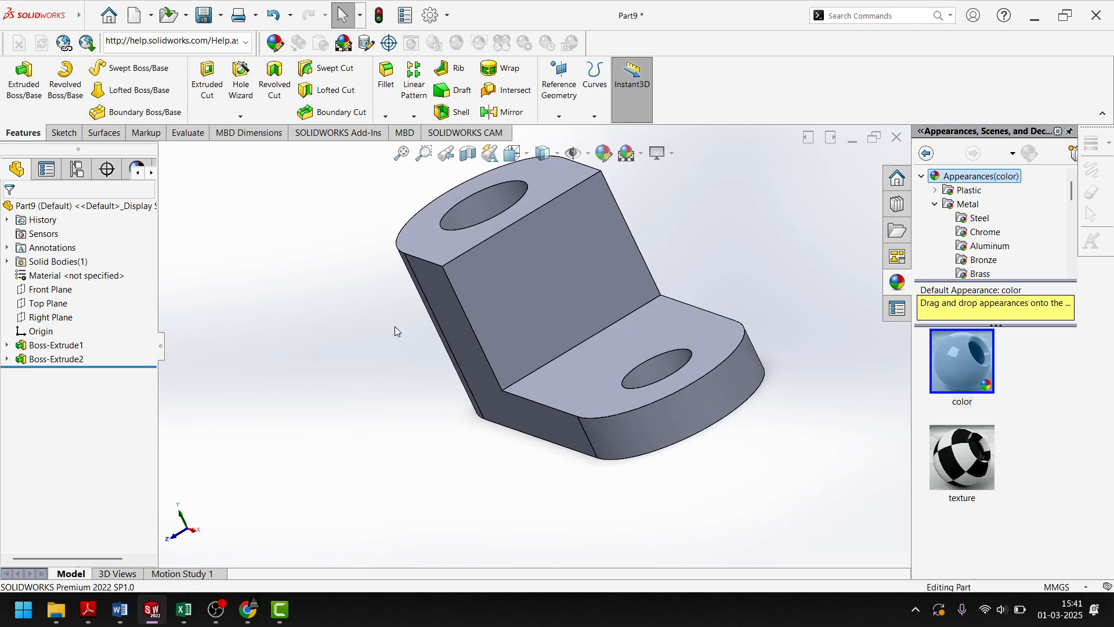
key(space)
click(663, 392)
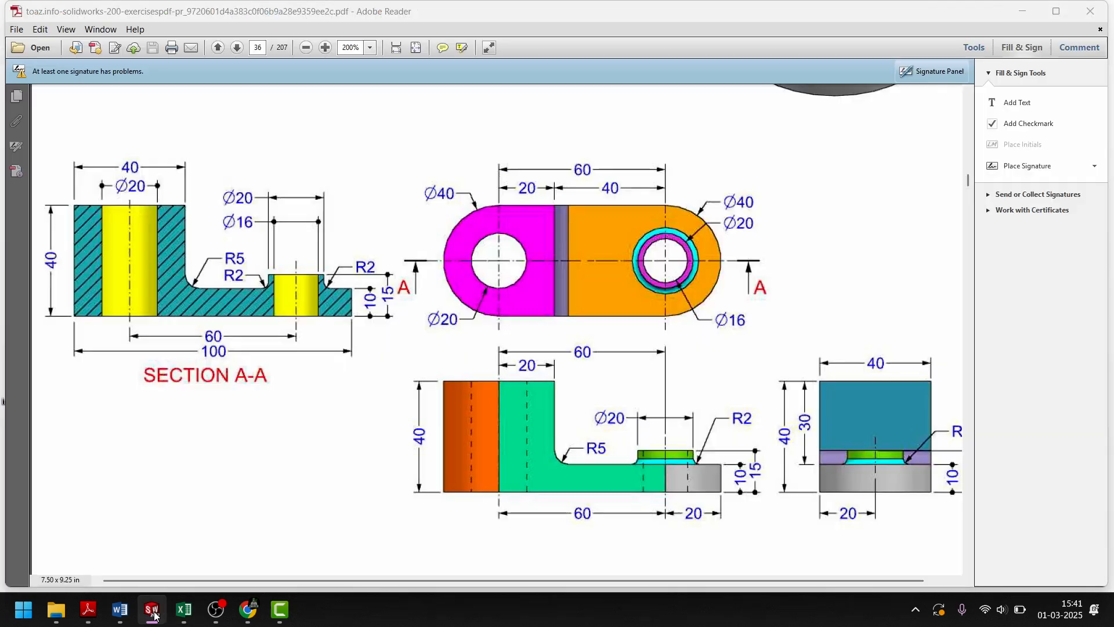
click(88, 609)
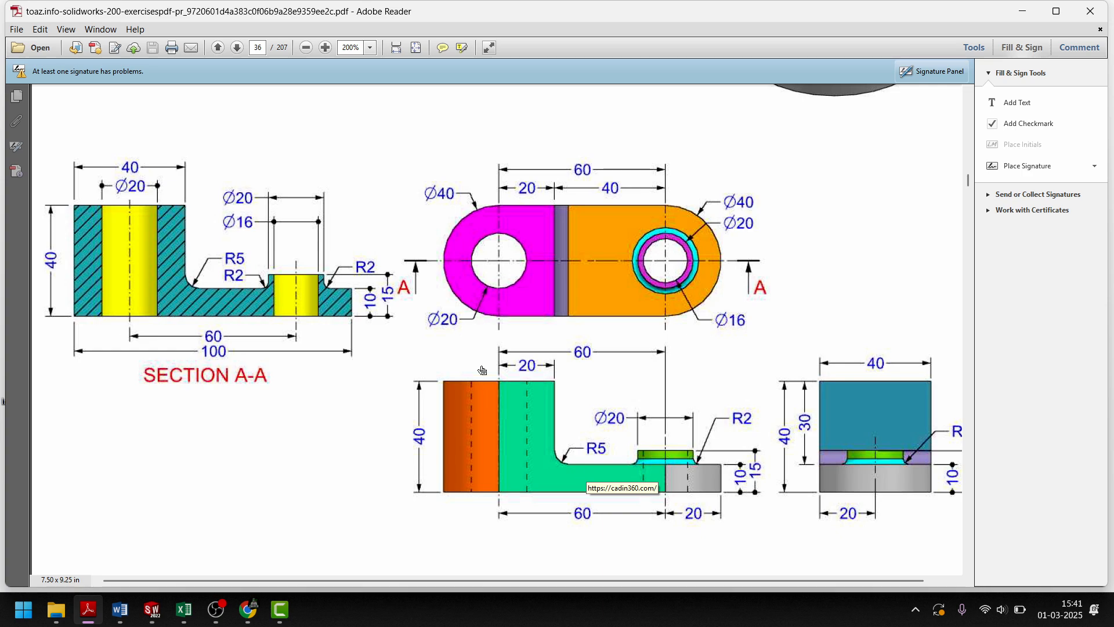
click(151, 609)
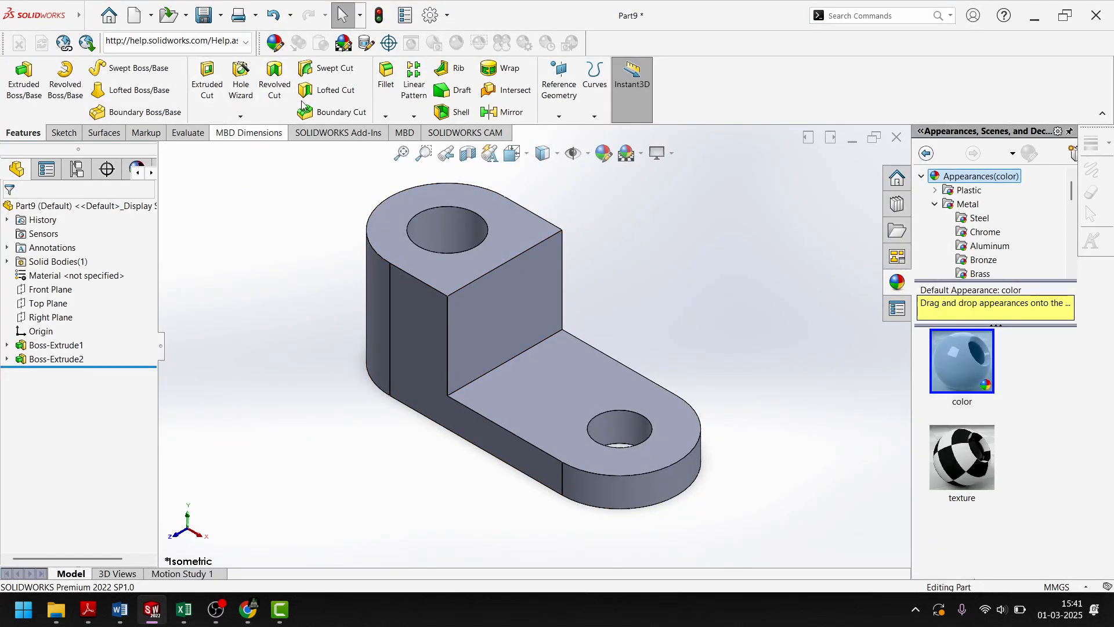
- Start a fillet on the inner edge between the raised block and the base, and check its radius in the PDF drawing
click(388, 82)
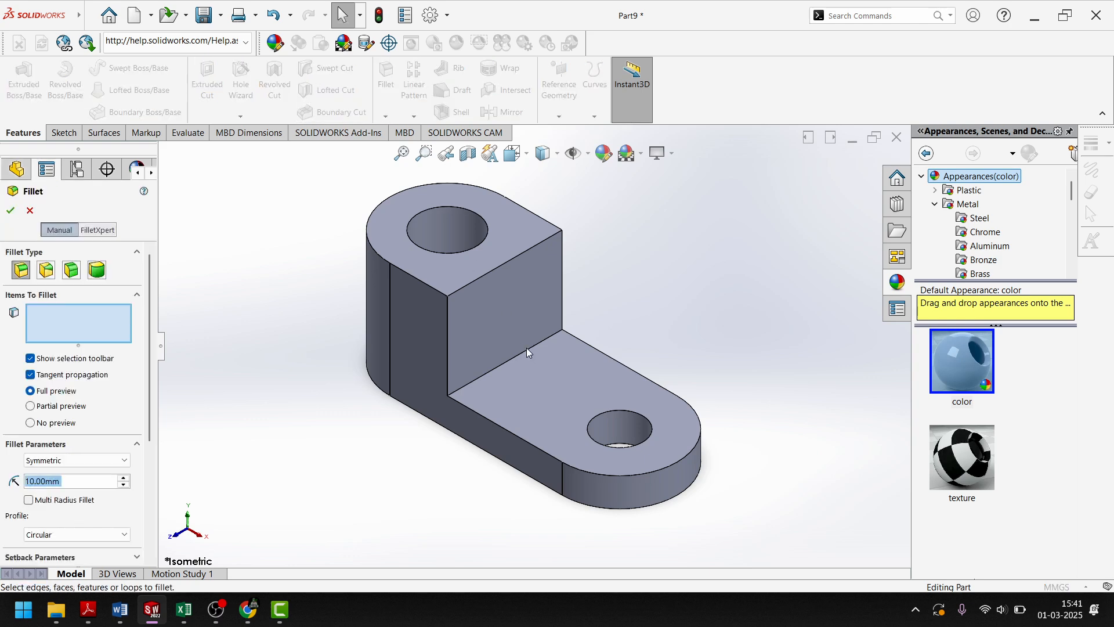
click(502, 365)
middle_drag(496, 382, 544, 306)
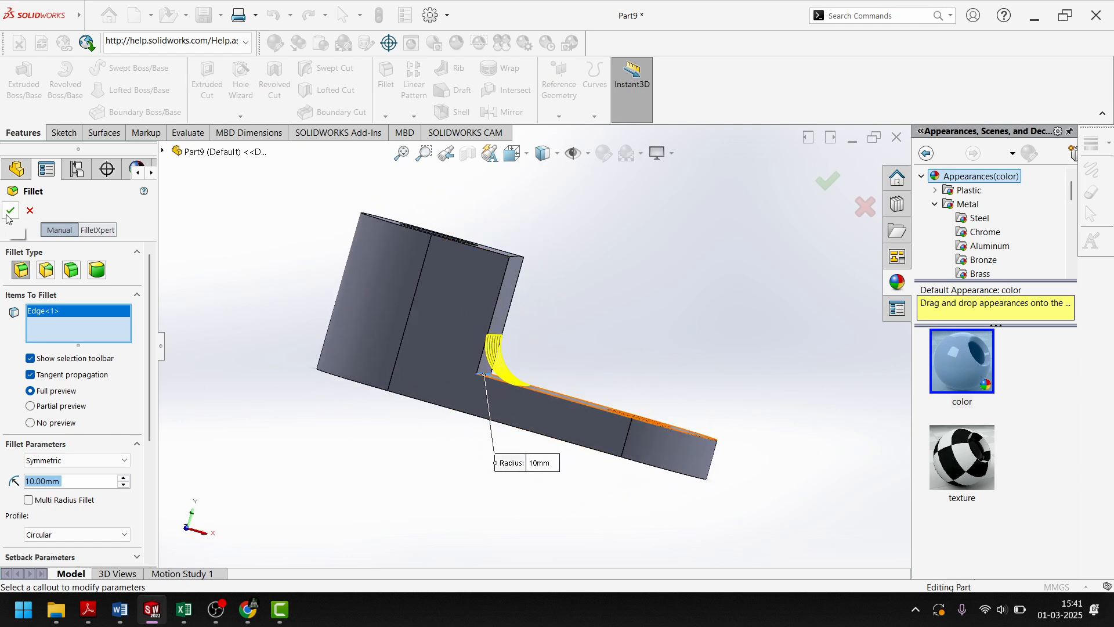
click(153, 617)
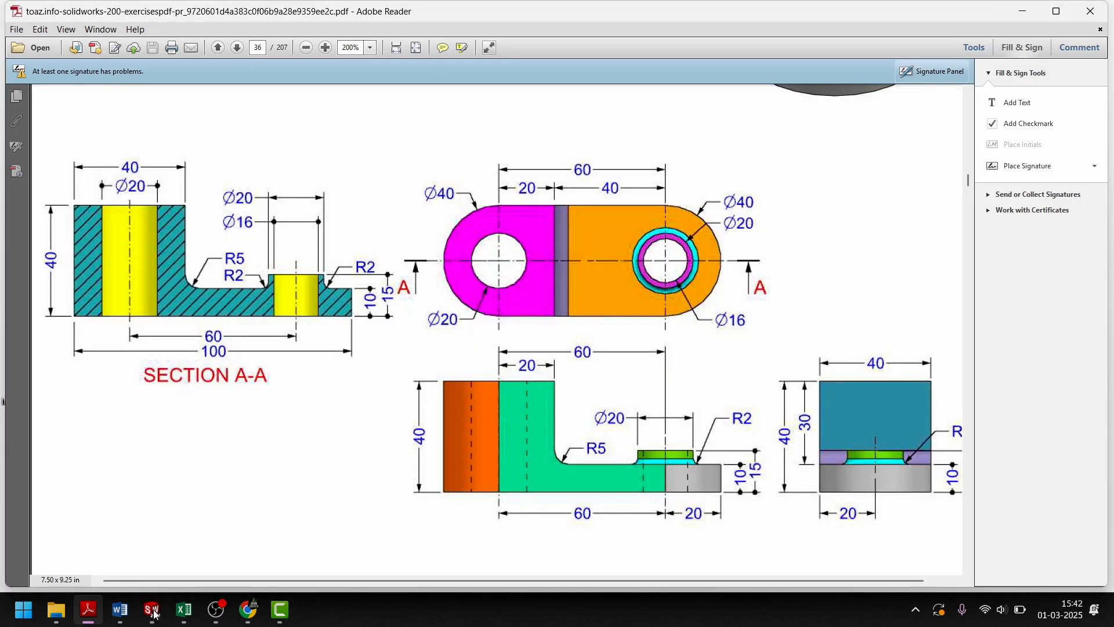
click(153, 612)
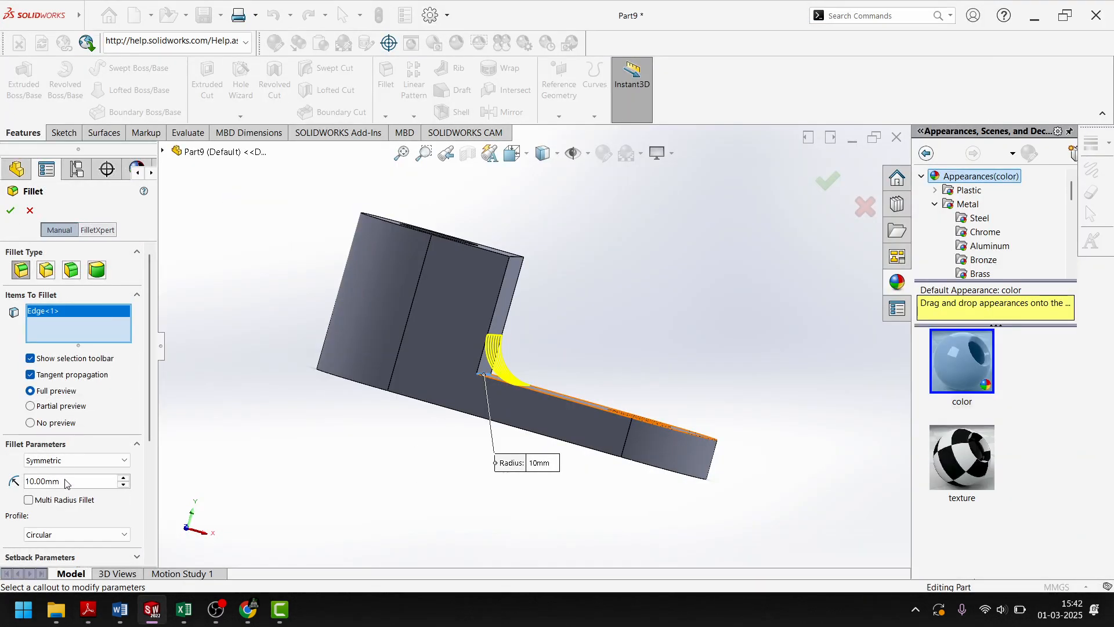
- Set the inner-corner fillet's radius to 5 mm and apply the symmetric fillet
click(71, 461)
click(70, 461)
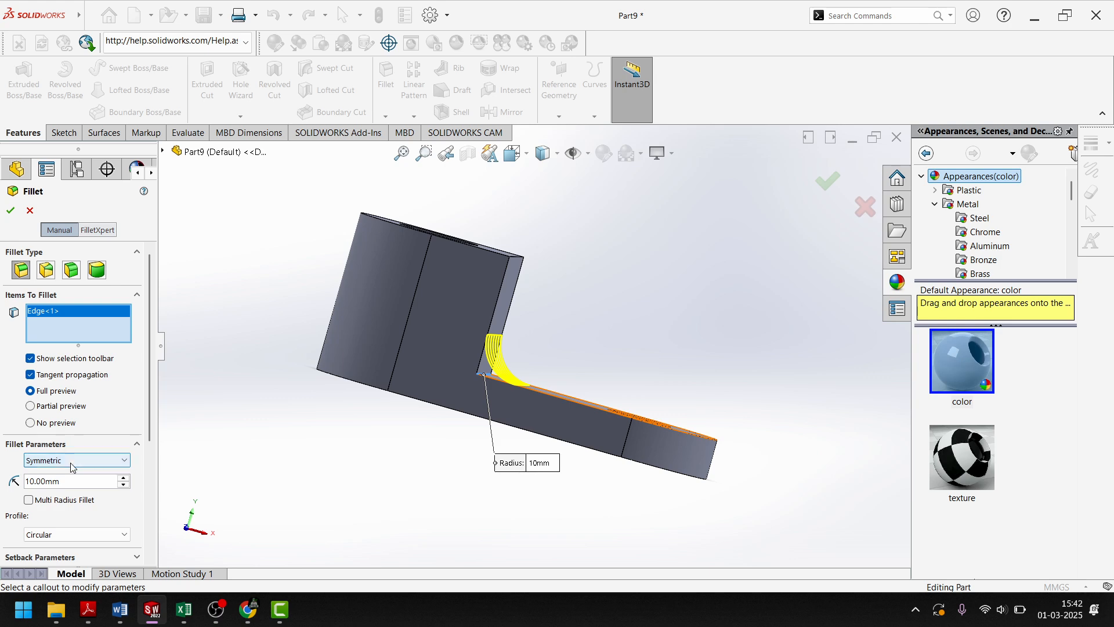
double_click(79, 484)
click(80, 483)
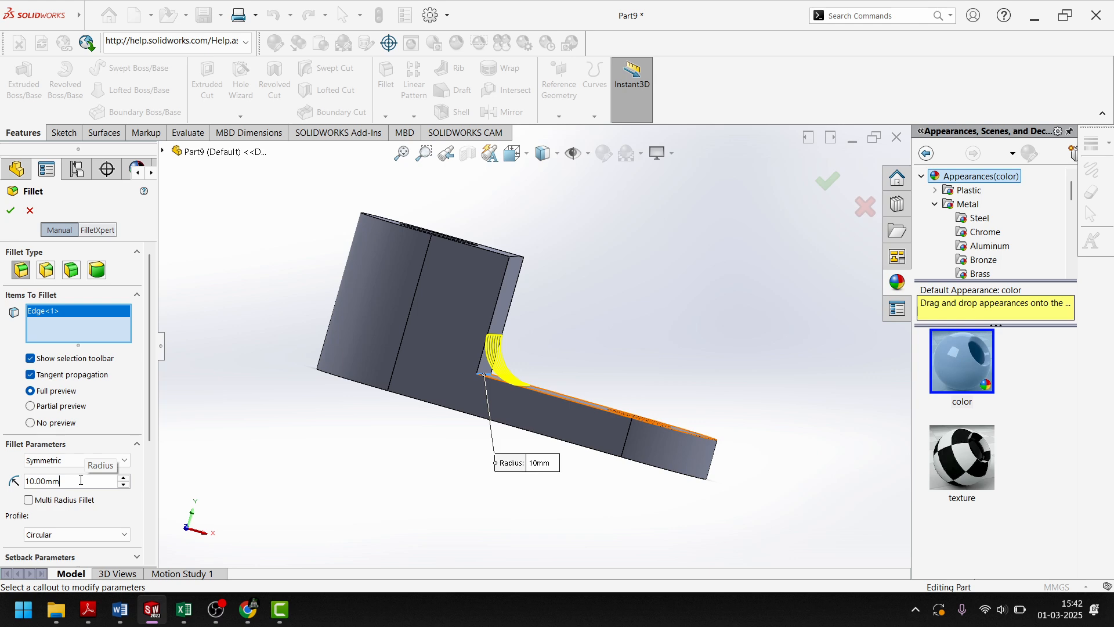
double_click(81, 480)
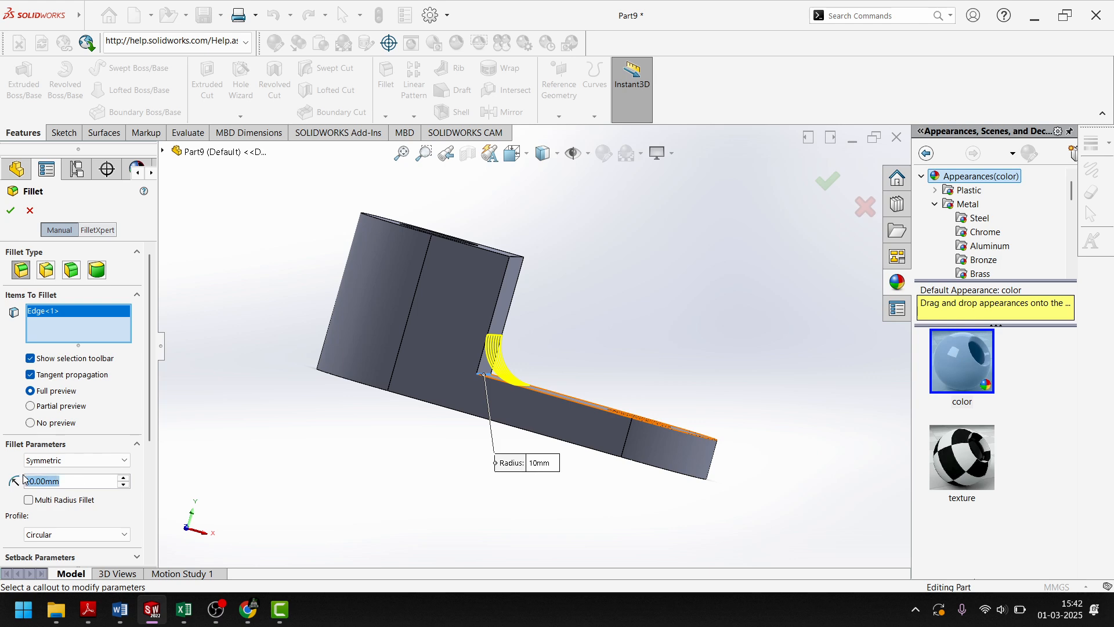
text(5)
key(Return)
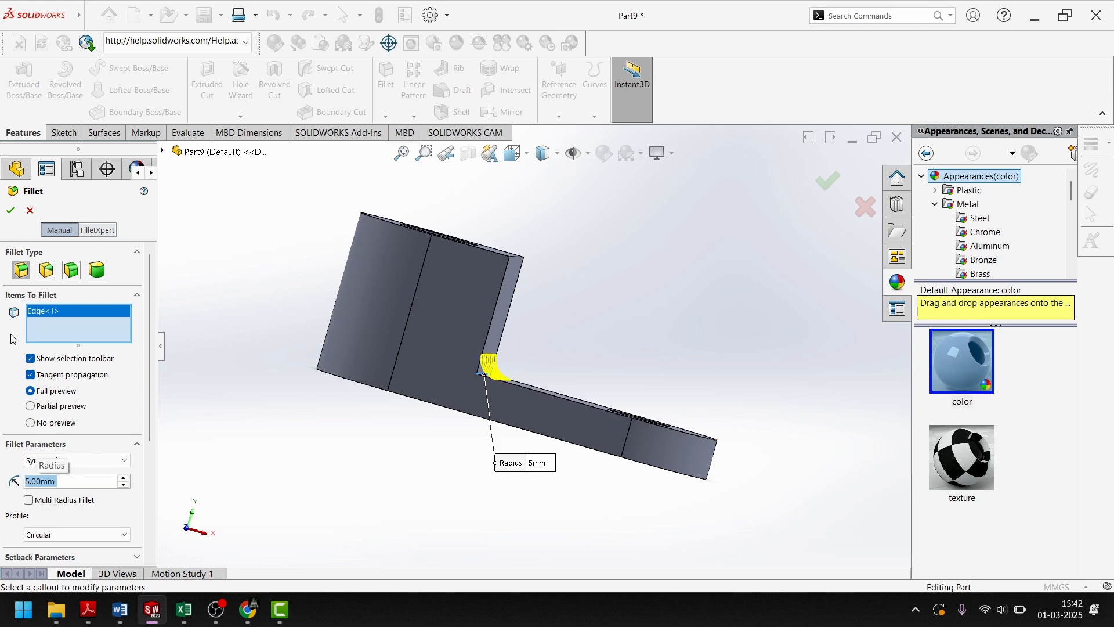
click(11, 210)
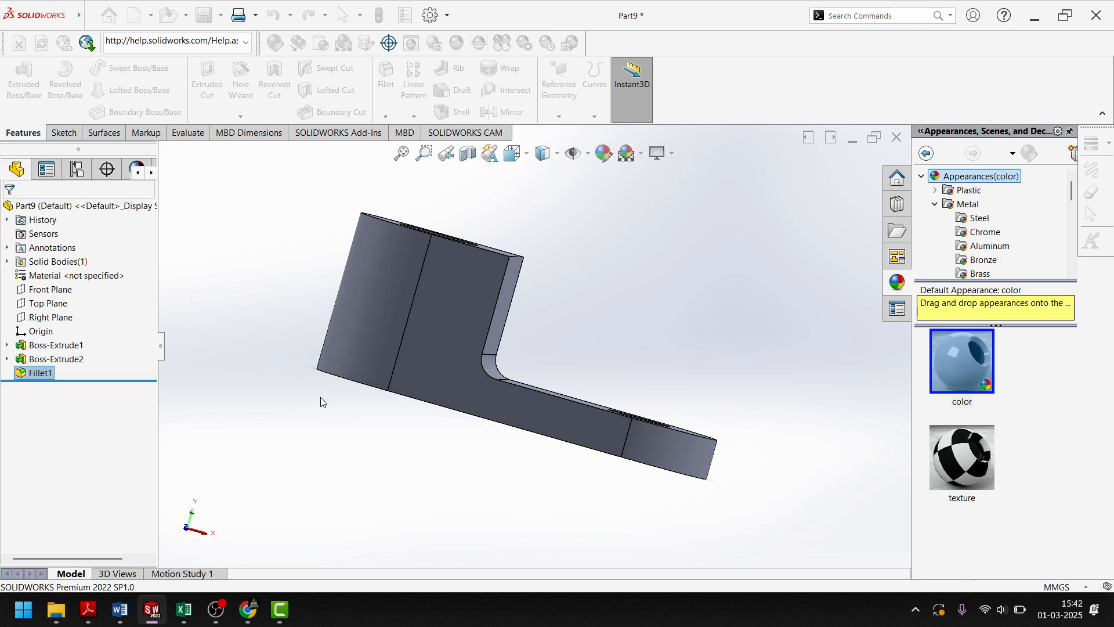
- Check the boss around the 16 mm hole in the PDF drawing and open a sketch on the base's upper face
scroll(438, 417, up, 3)
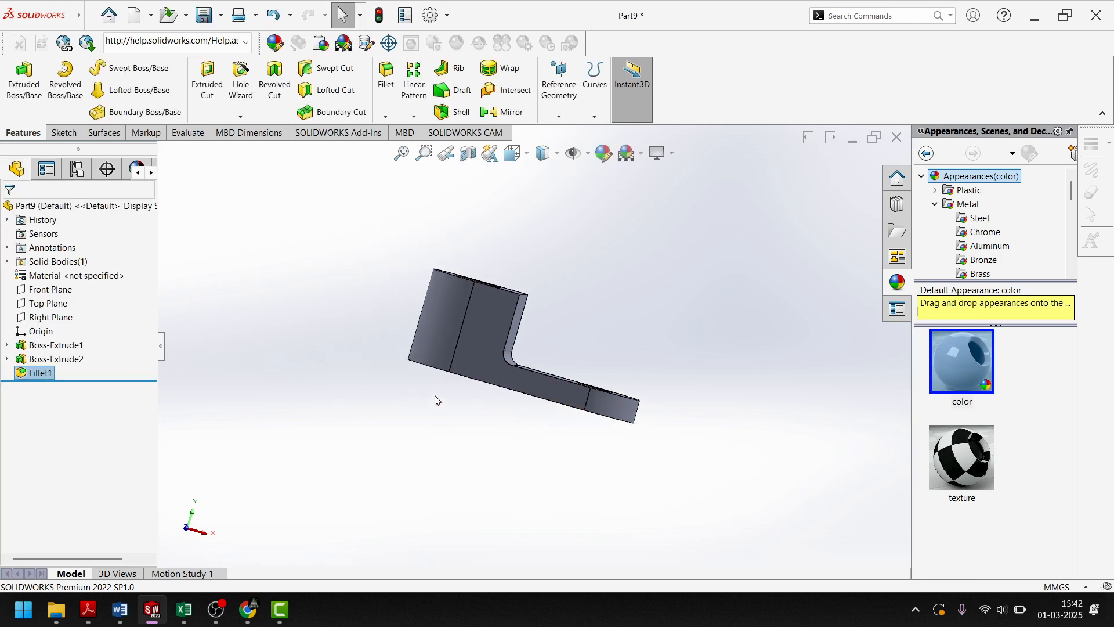
key(space)
click(610, 456)
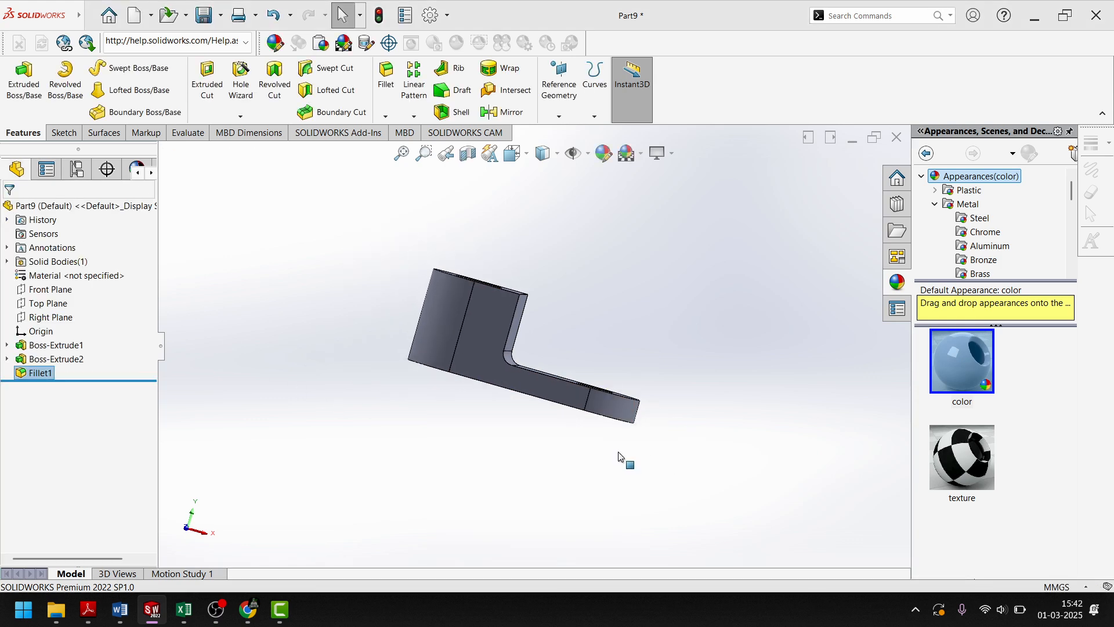
click(154, 613)
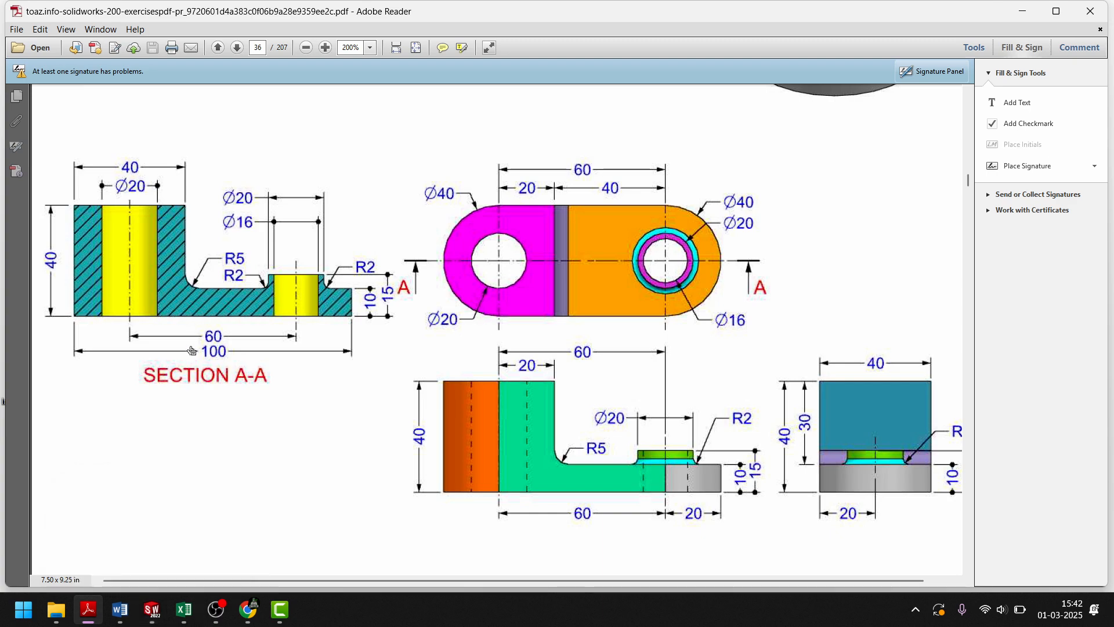
click(151, 609)
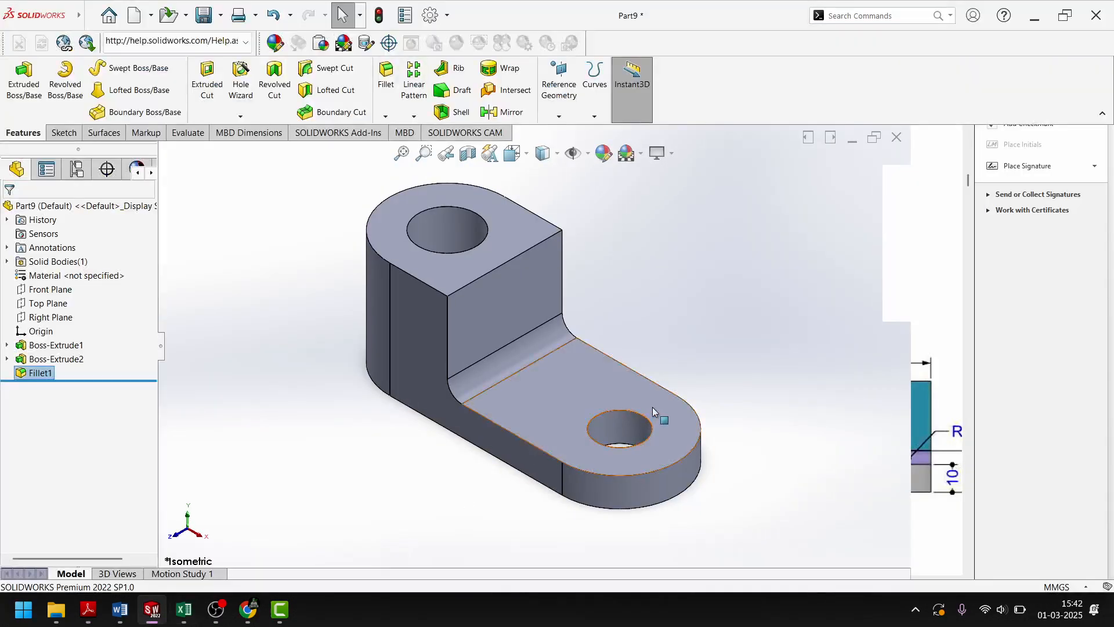
click(558, 383)
click(609, 351)
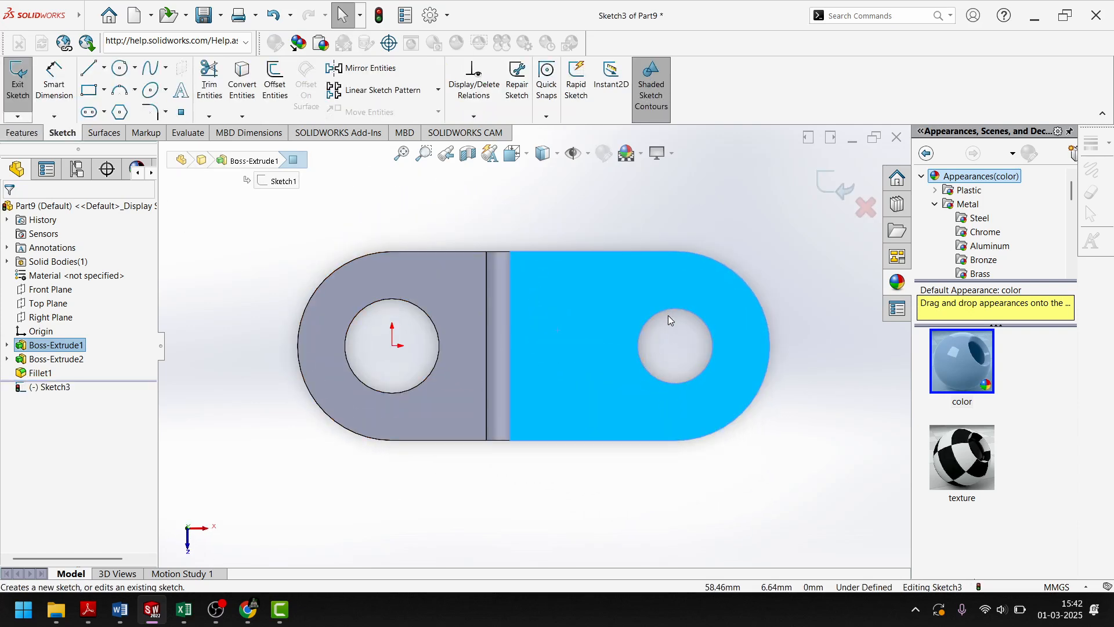
- Convert the 16 mm hole's edge into the sketch and draw a concentric circle about 19.3 mm in diameter around it
click(666, 313)
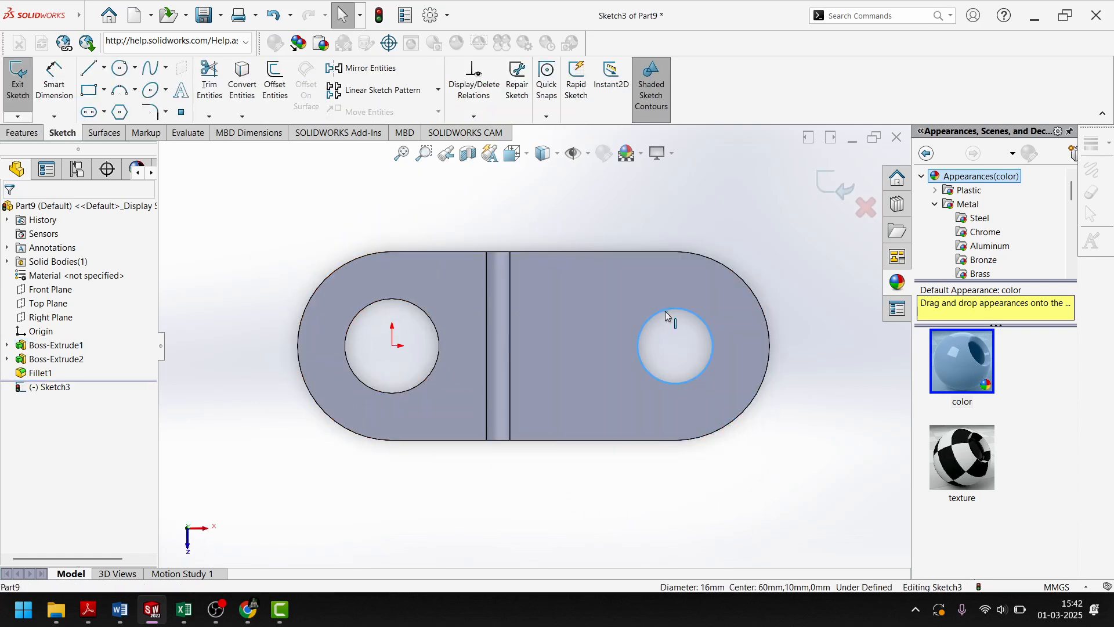
click(236, 97)
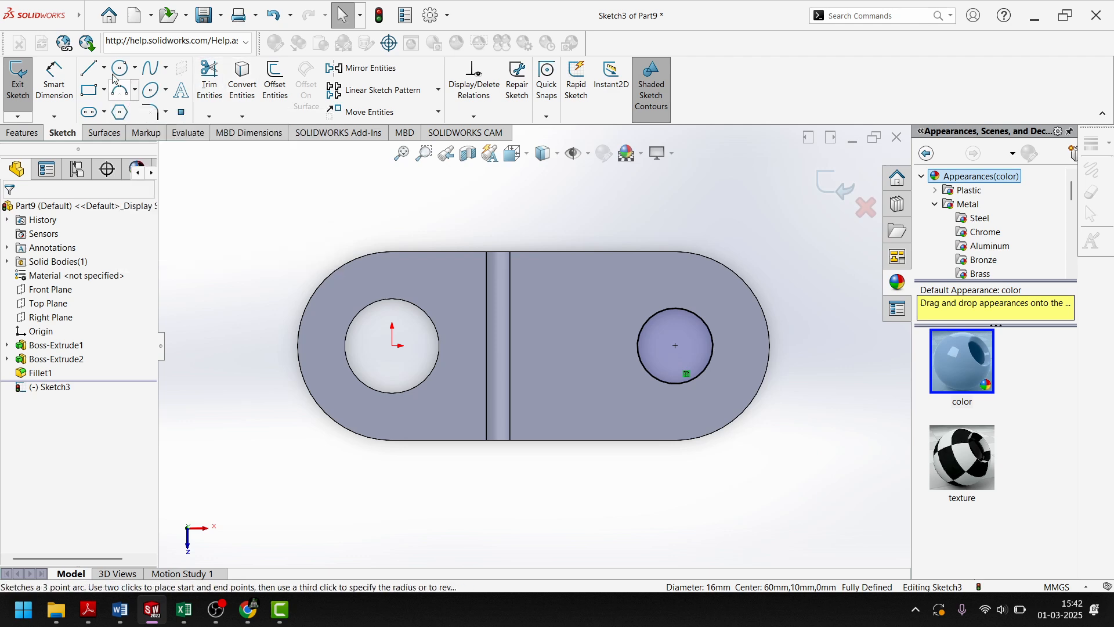
click(675, 346)
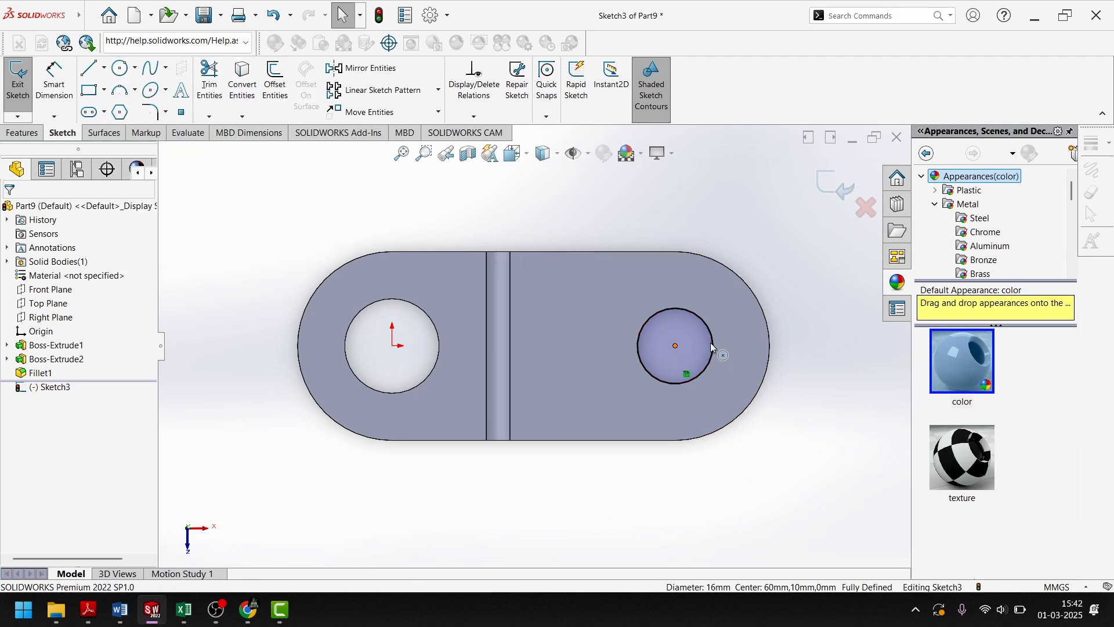
click(828, 464)
click(120, 67)
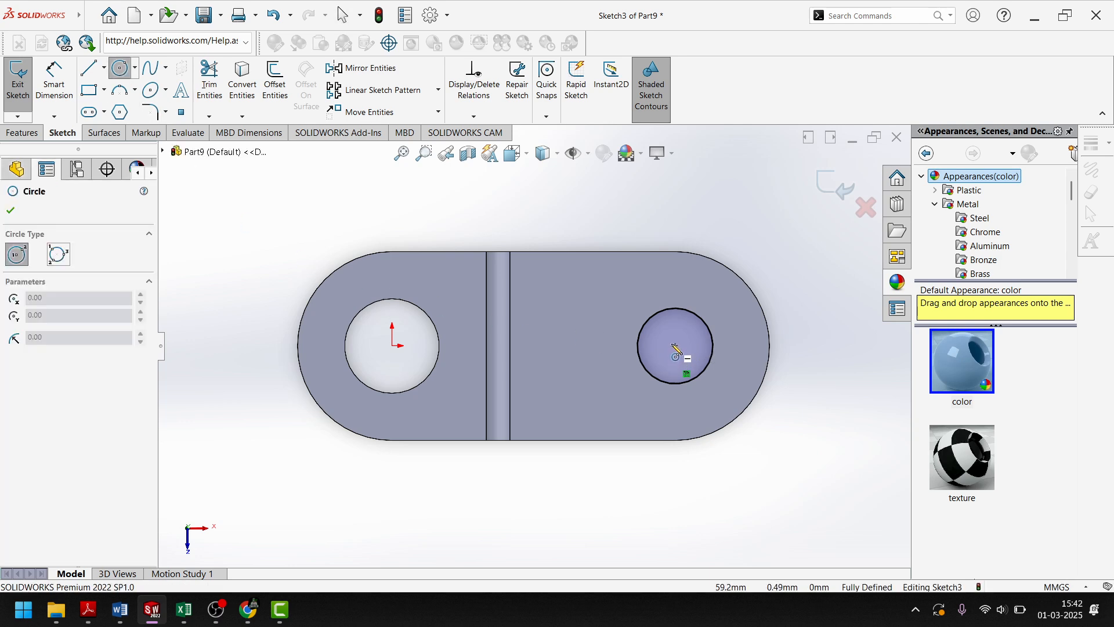
click(674, 346)
click(727, 348)
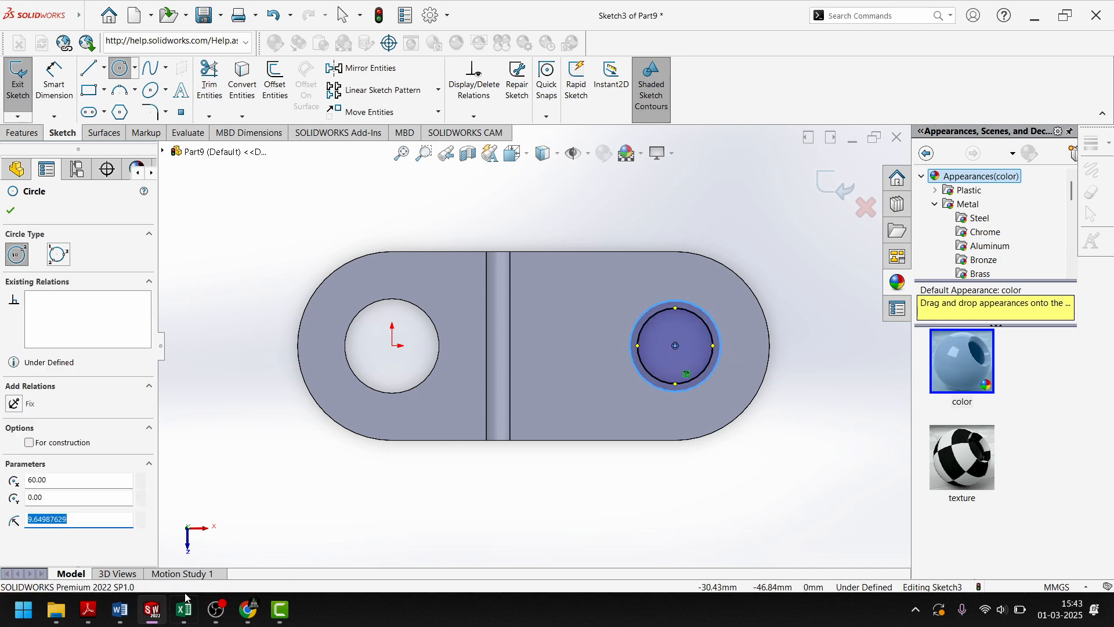
- Check the boss diameter in the PDF drawing, dimension the outer circle to 20 mm and exit the sketch
click(150, 616)
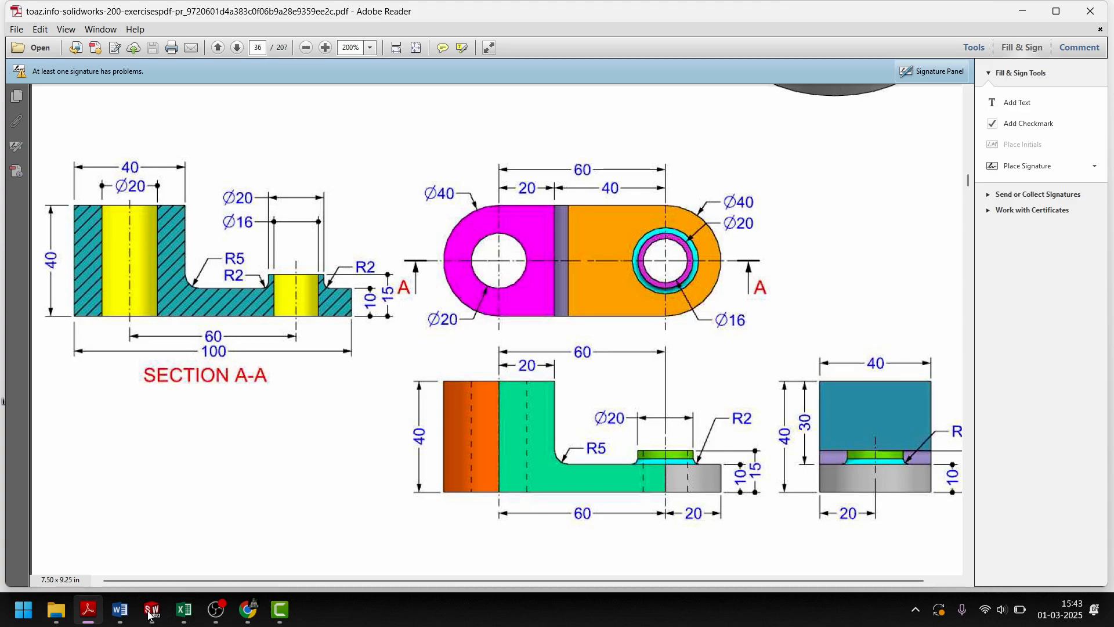
click(150, 615)
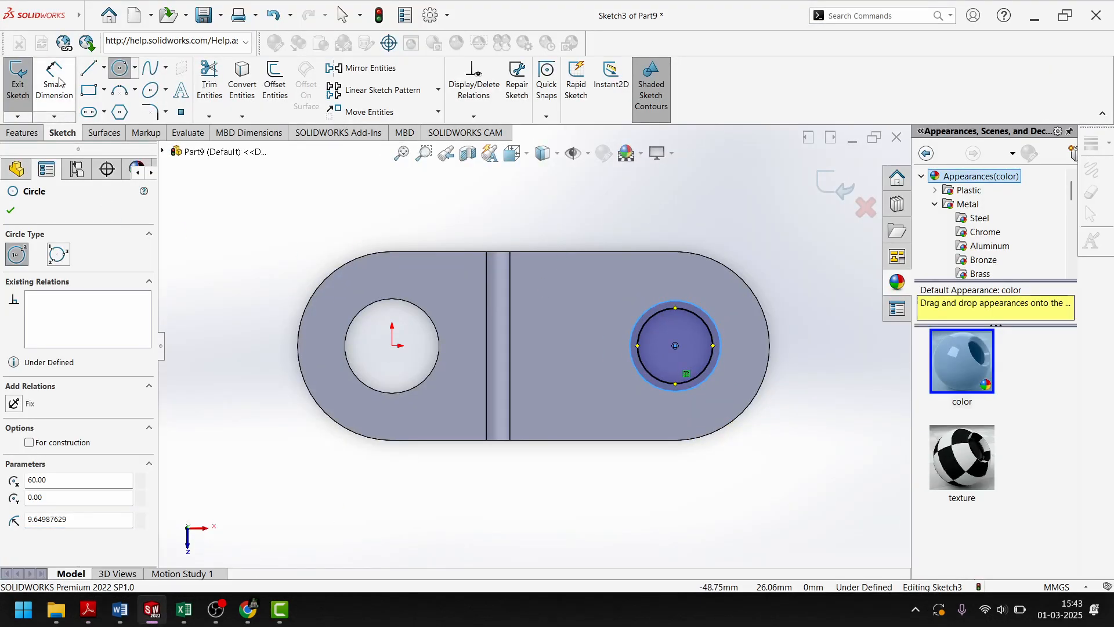
click(54, 78)
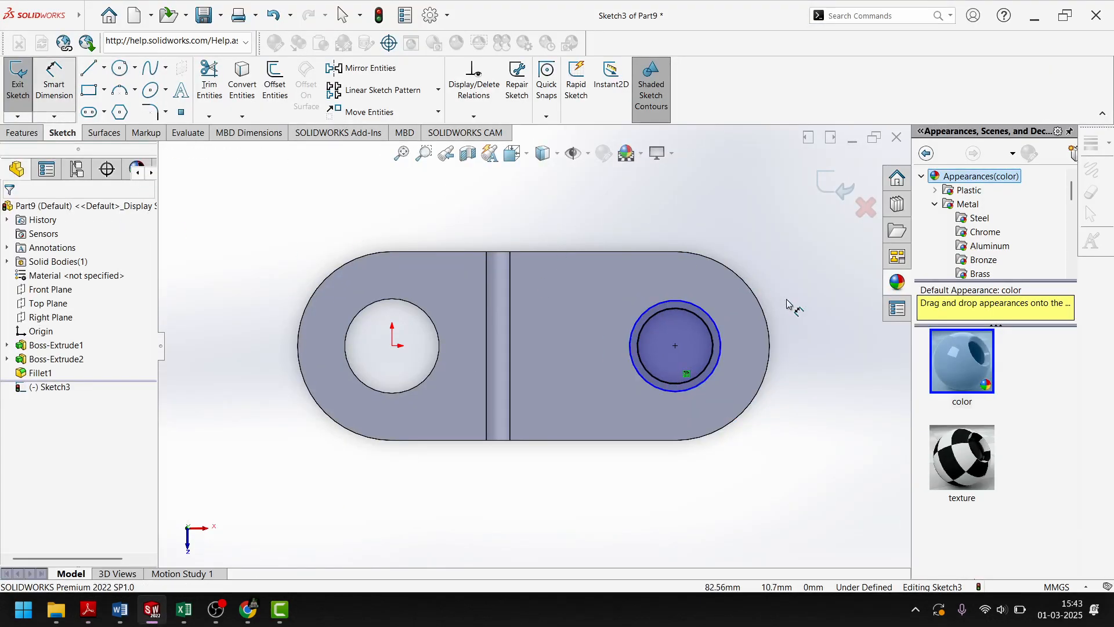
click(715, 326)
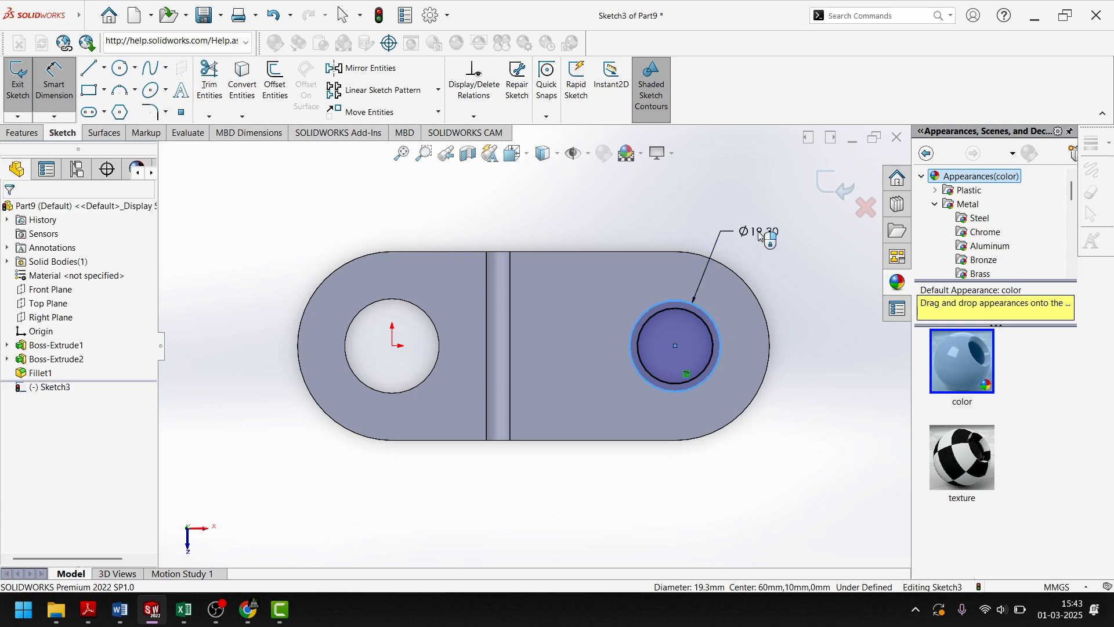
click(760, 235)
key(Return)
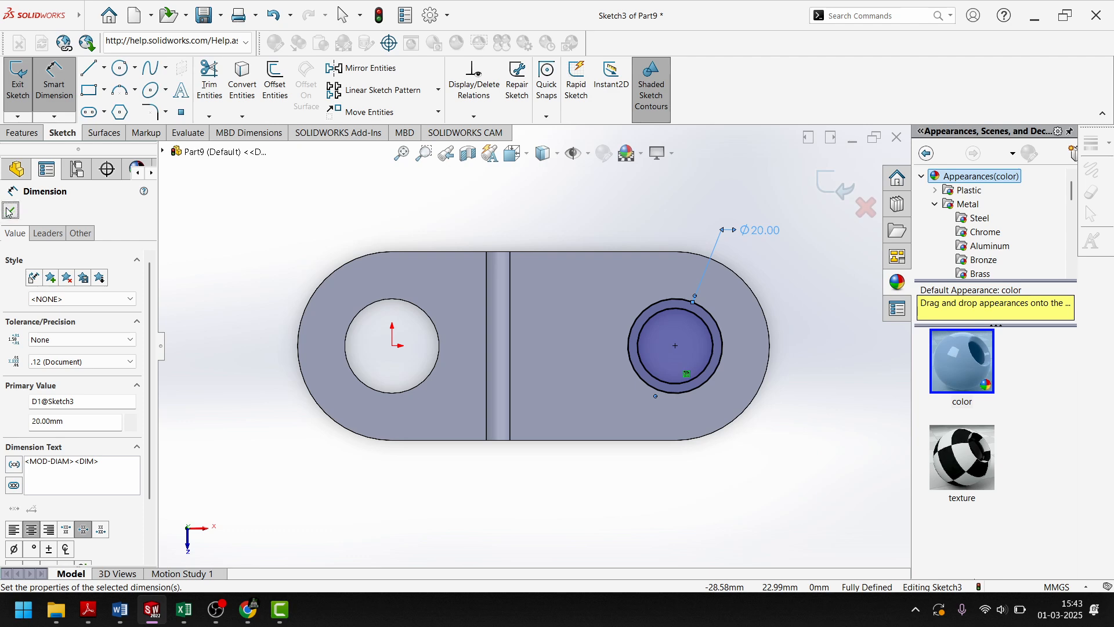
click(10, 211)
click(844, 173)
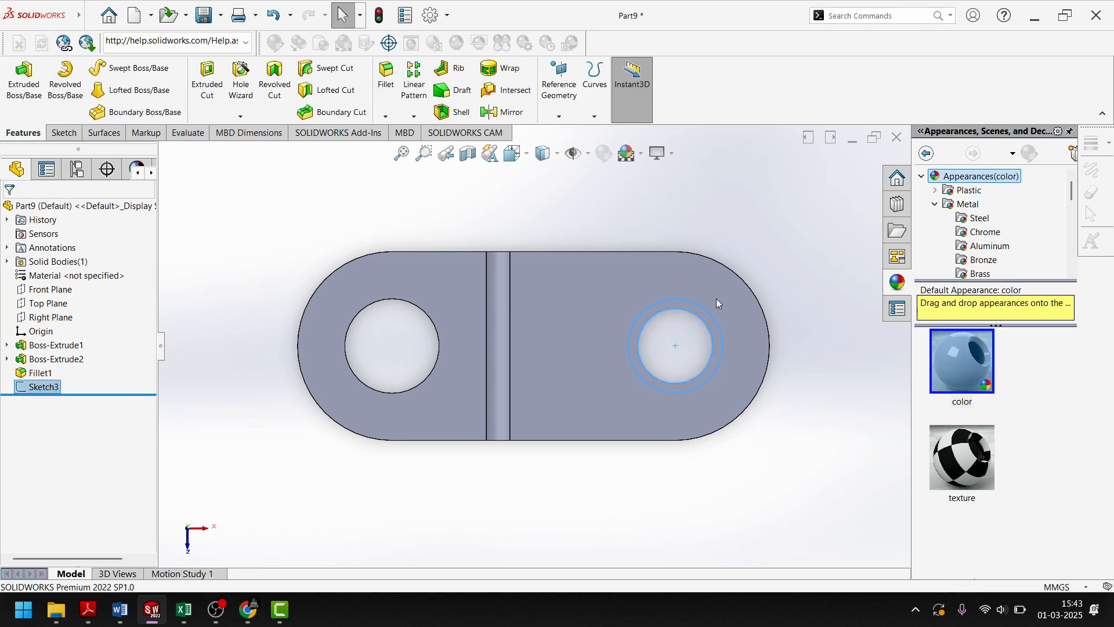
- Extrude the ring around the 16 mm hole 5 mm upward from the sketch plane, merged with the base, in isometric view
key(space)
click(836, 324)
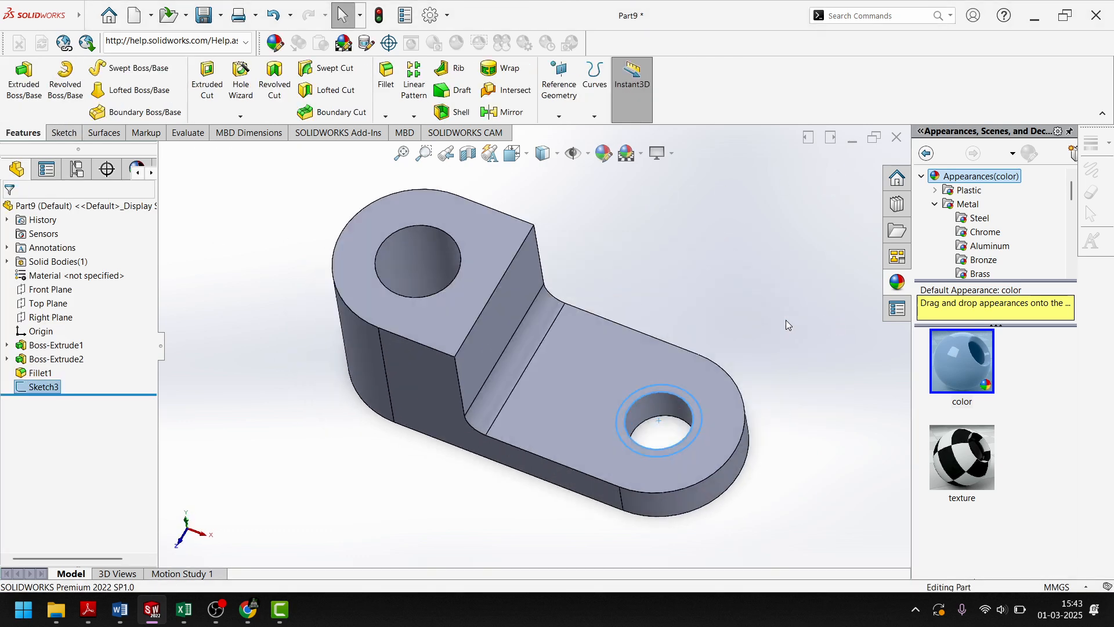
click(27, 78)
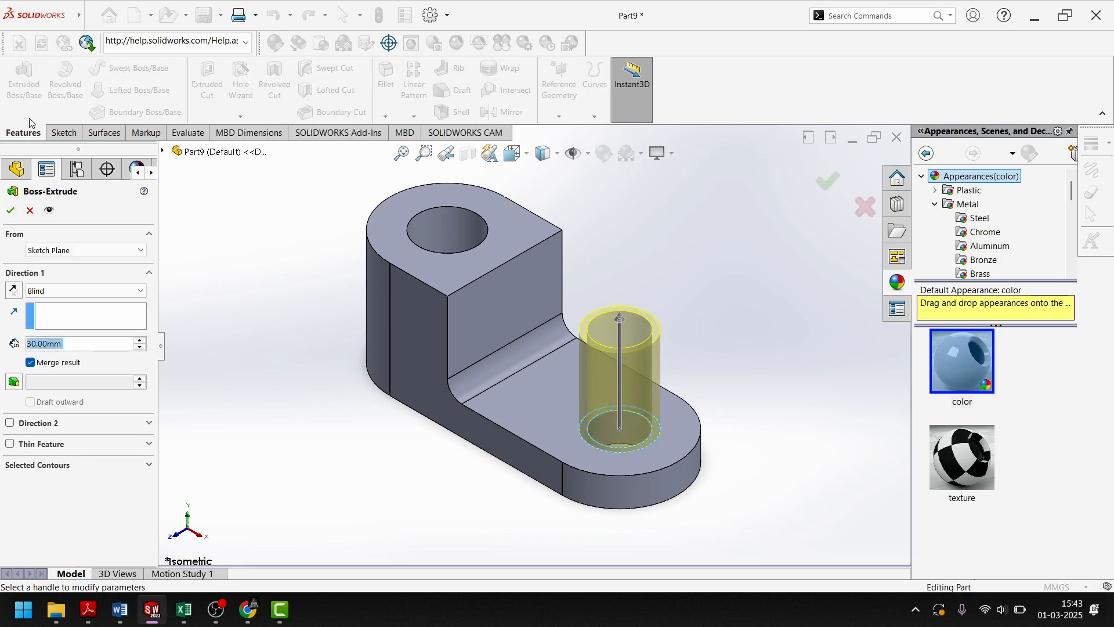
text(5)
key(Return)
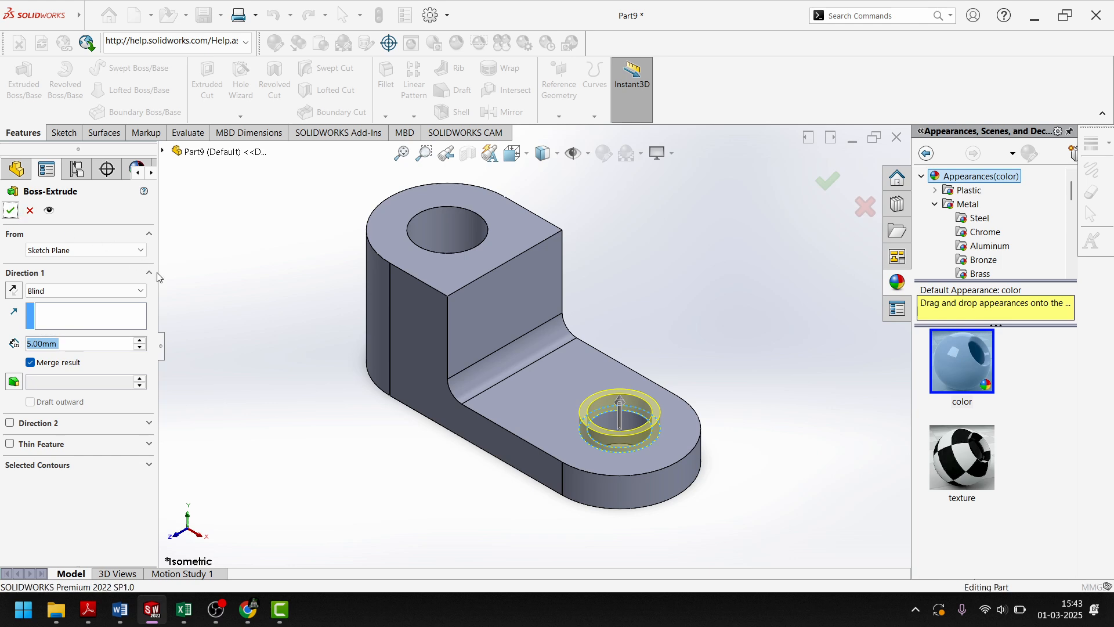
click(11, 210)
click(251, 350)
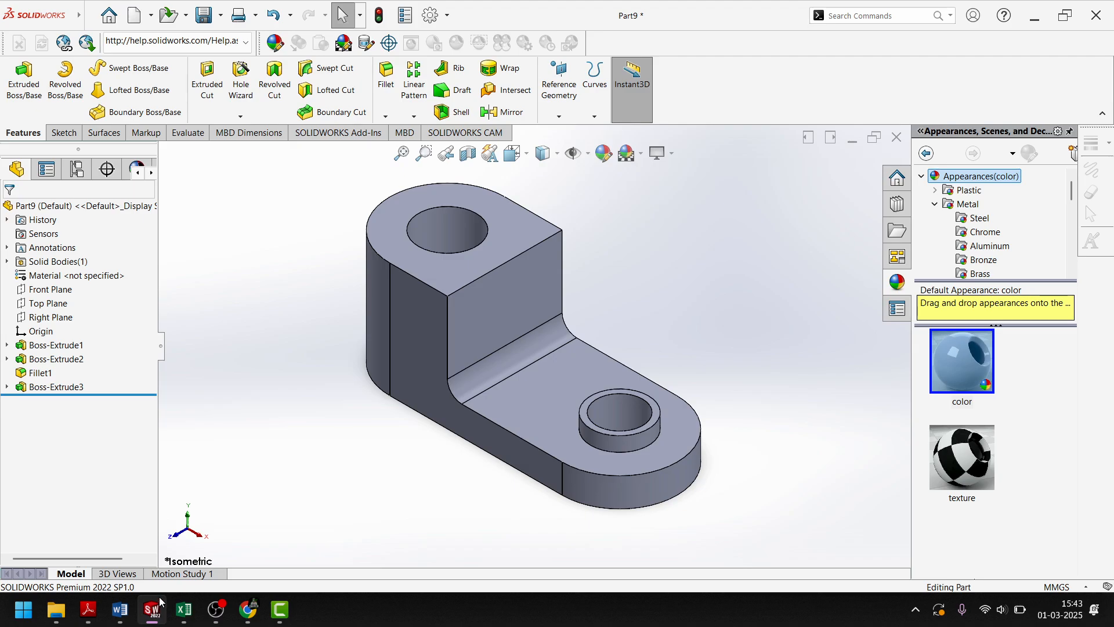
- Check the fillet around the ring boss in the PDF drawing and fillet the edge where the boss meets the base with a 2 mm radius
click(153, 614)
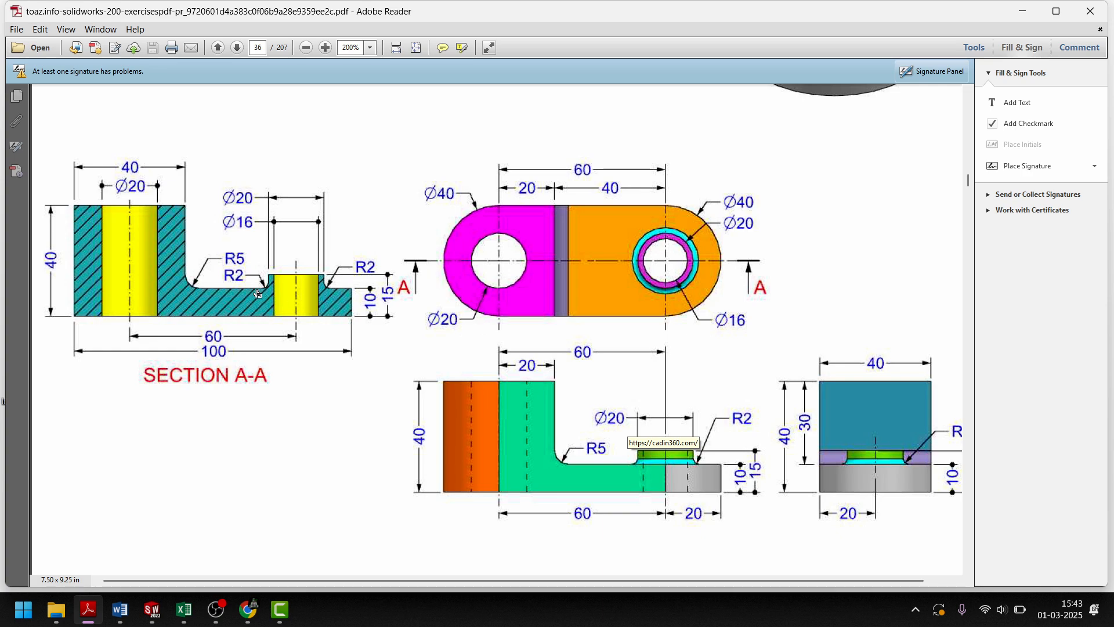
scroll(467, 302, up, 5)
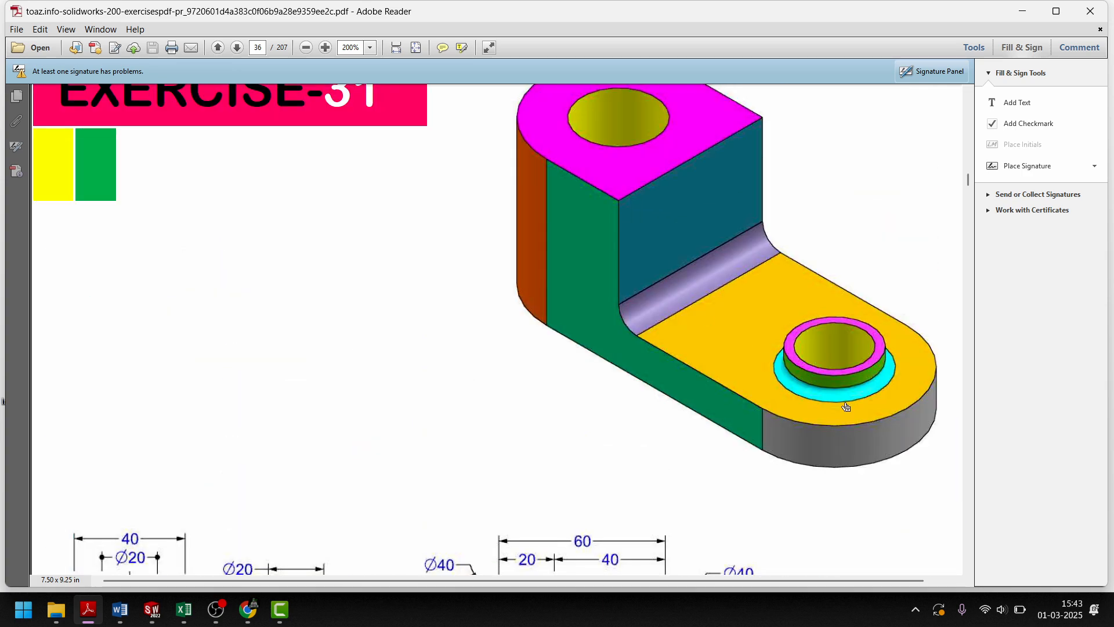
scroll(694, 454, down, 1)
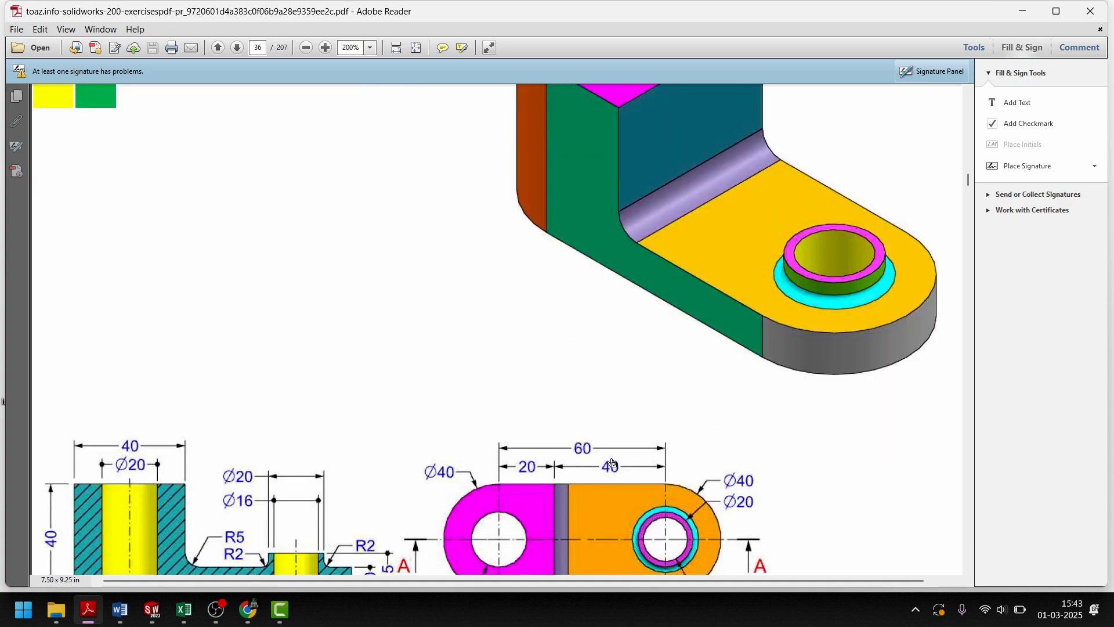
click(152, 609)
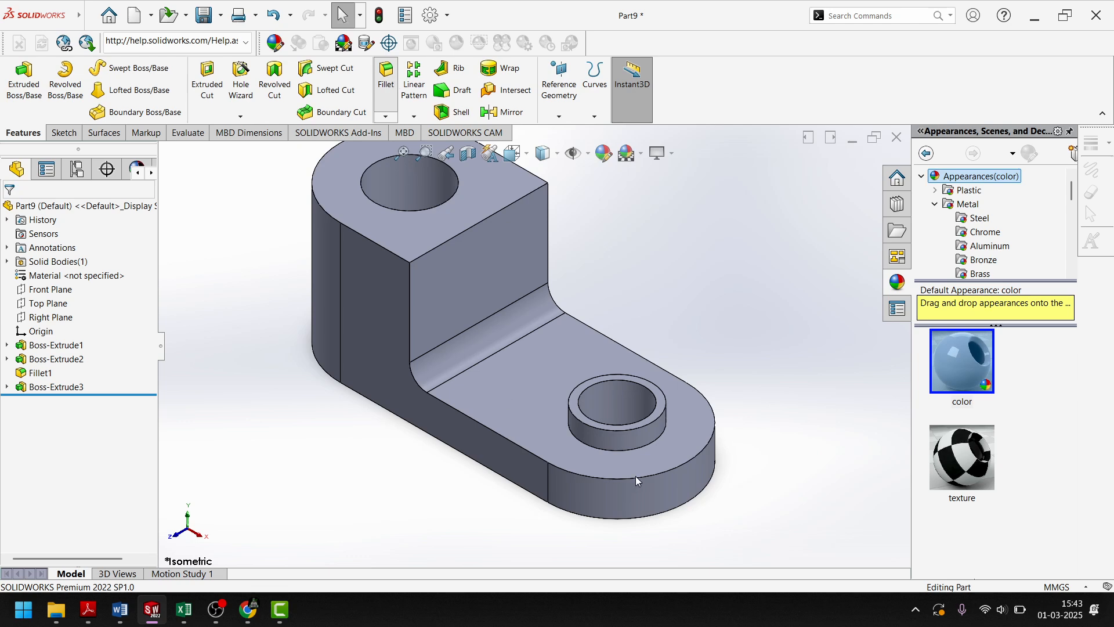
scroll(638, 454, down, 3)
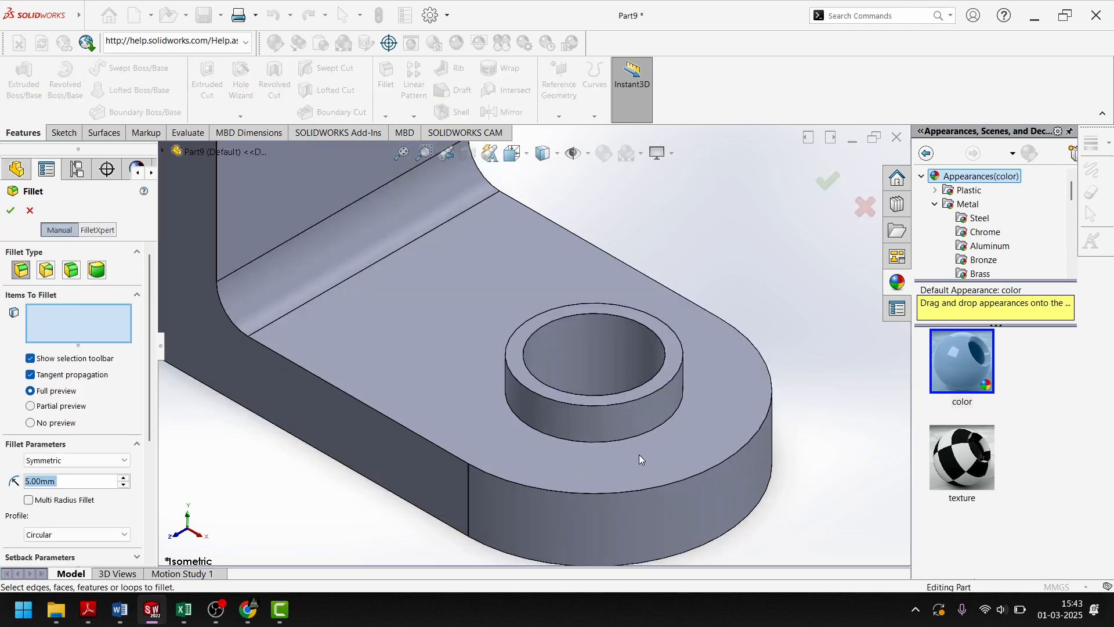
click(636, 435)
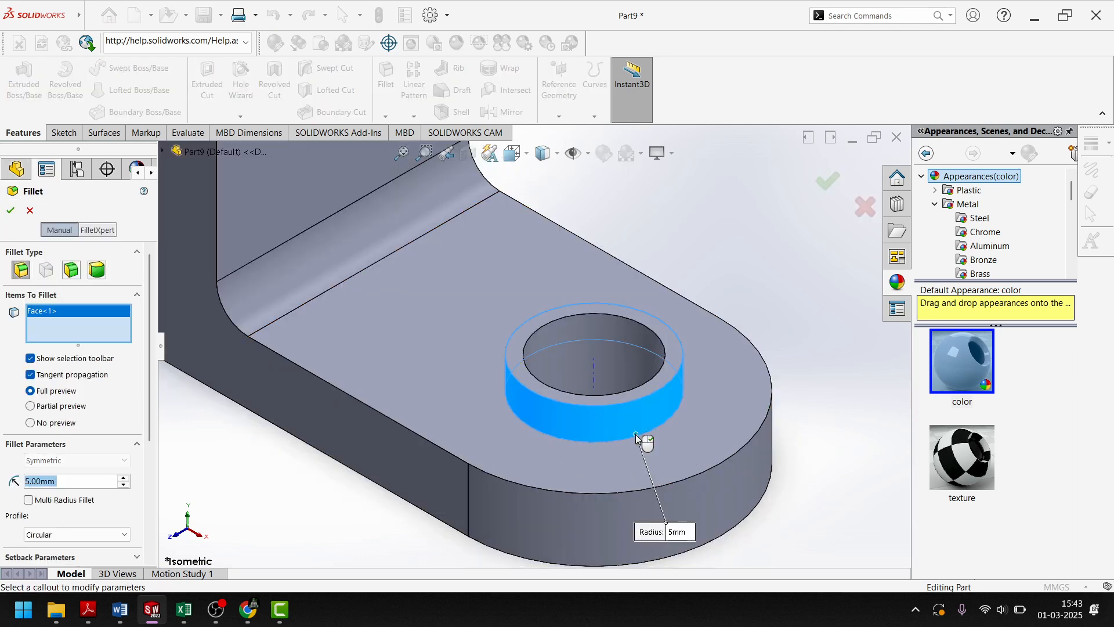
right_click(53, 329)
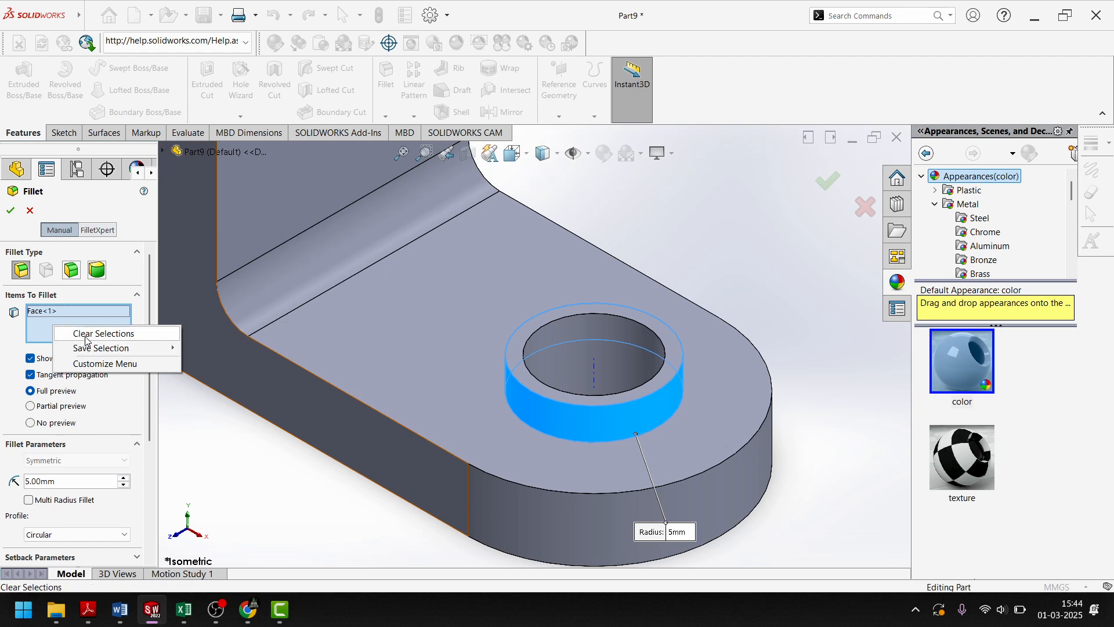
click(81, 331)
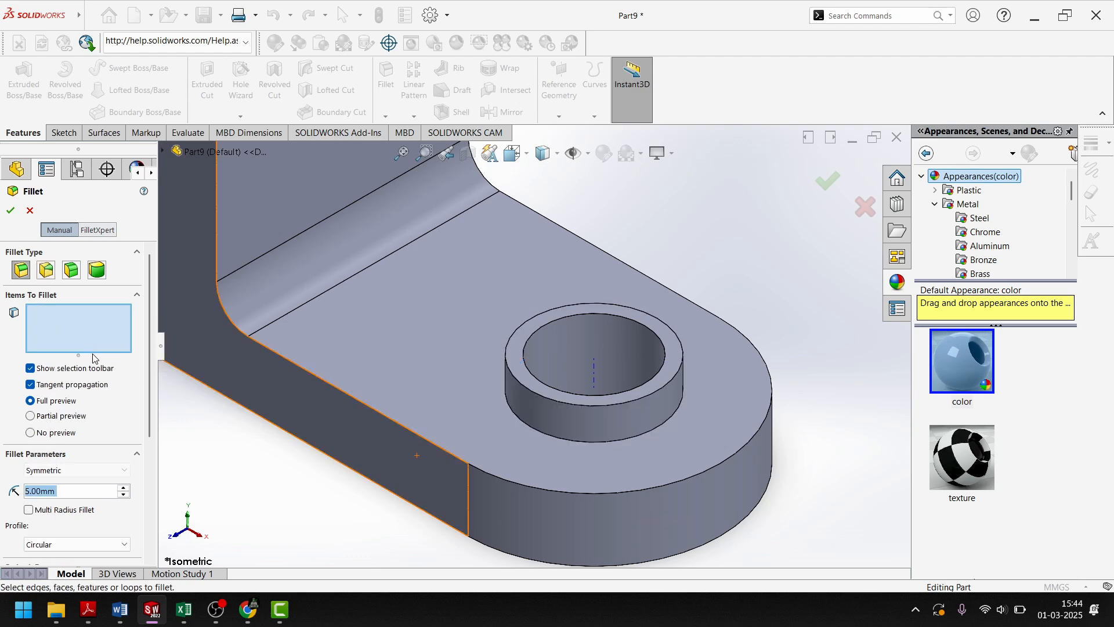
click(570, 440)
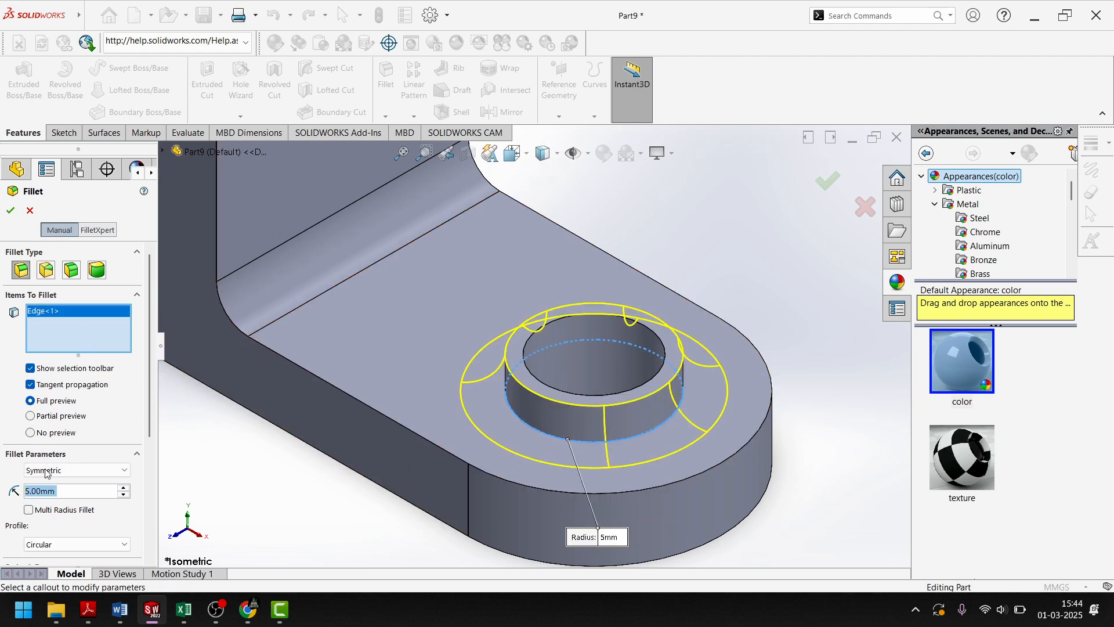
text(2)
key(Return)
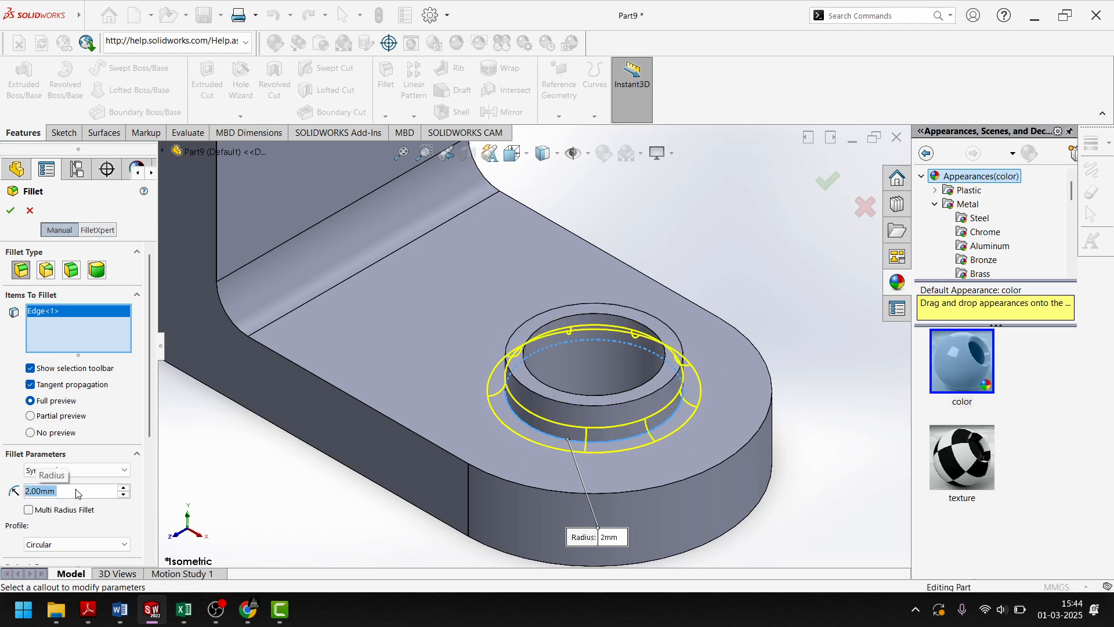
click(11, 210)
click(341, 522)
scroll(341, 522, up, 6)
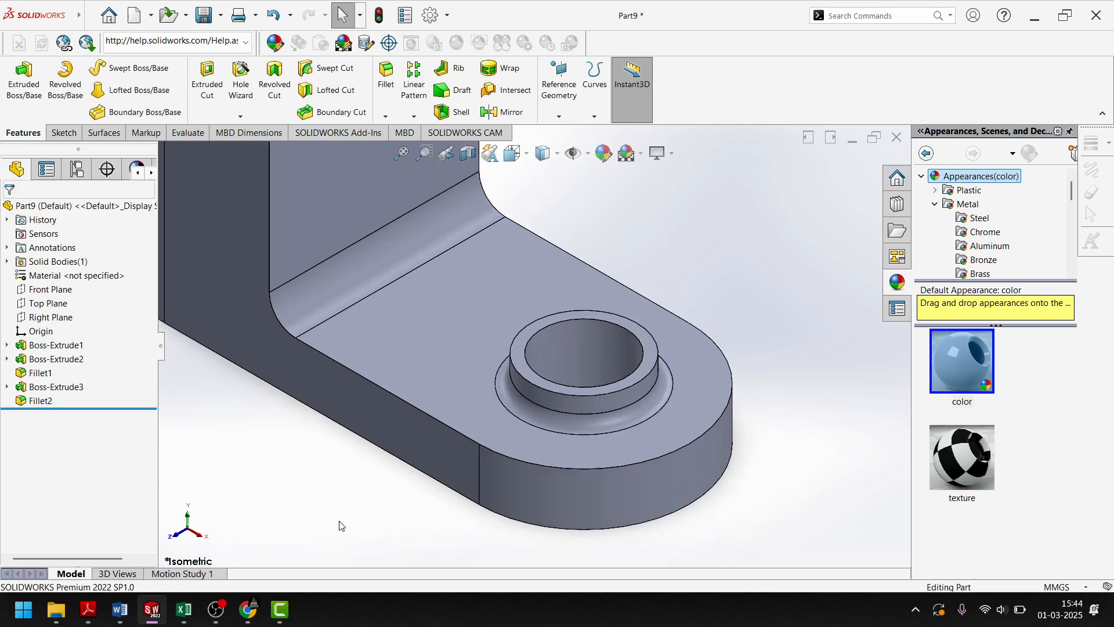
- Return the part to the isometric view and examine the face colours of the Exercise-31 bracket in the PDF drawing
key(space)
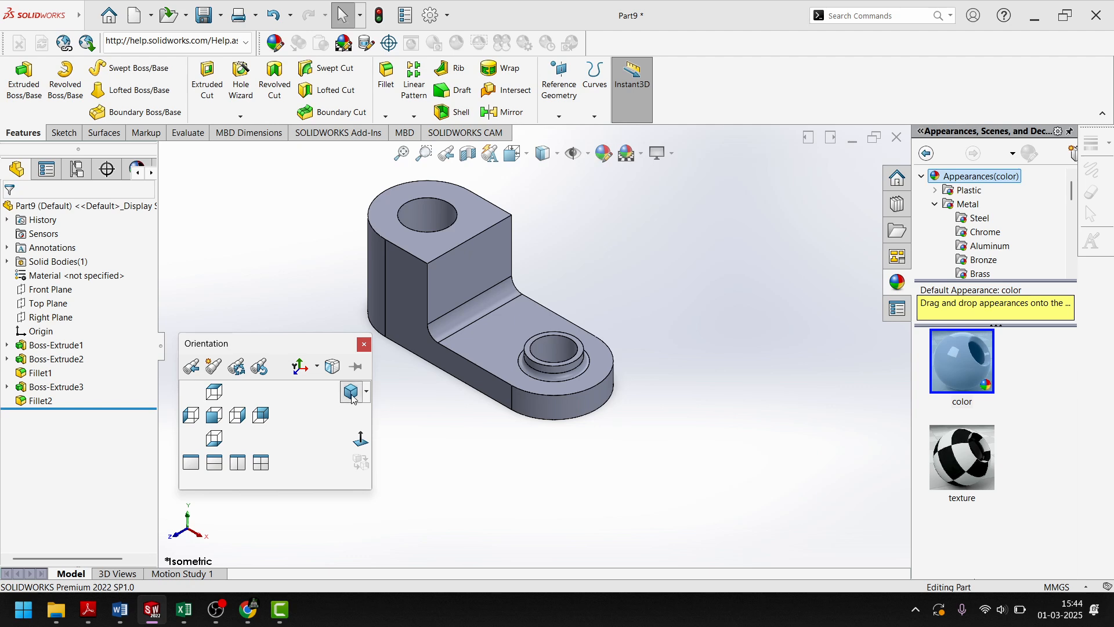
key(Escape)
scroll(352, 399, down, 2)
scroll(351, 400, down, 1)
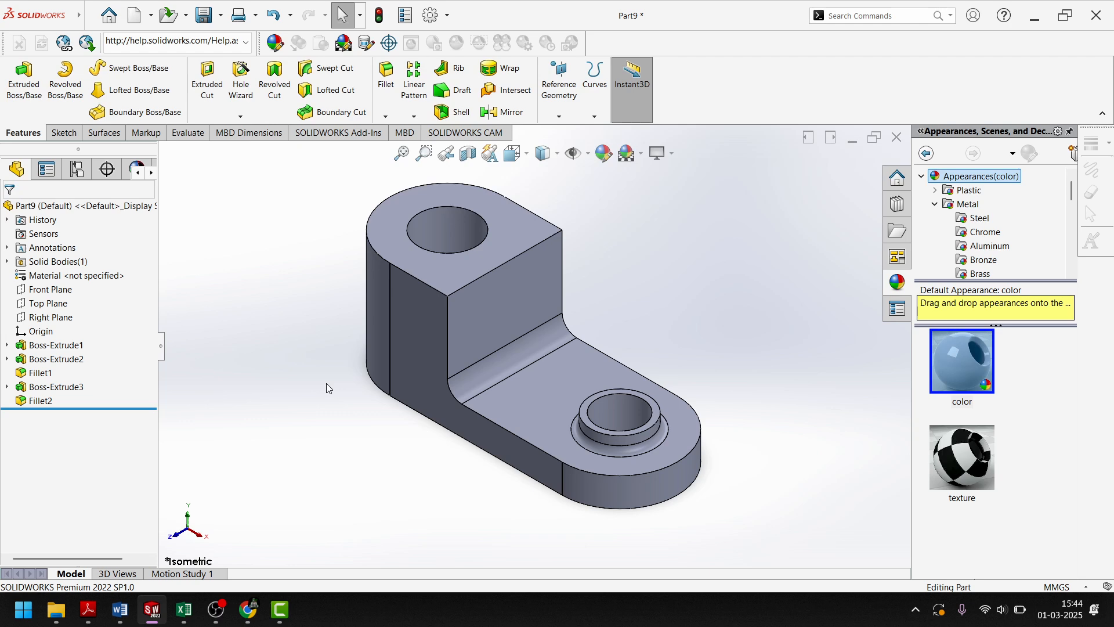
click(89, 610)
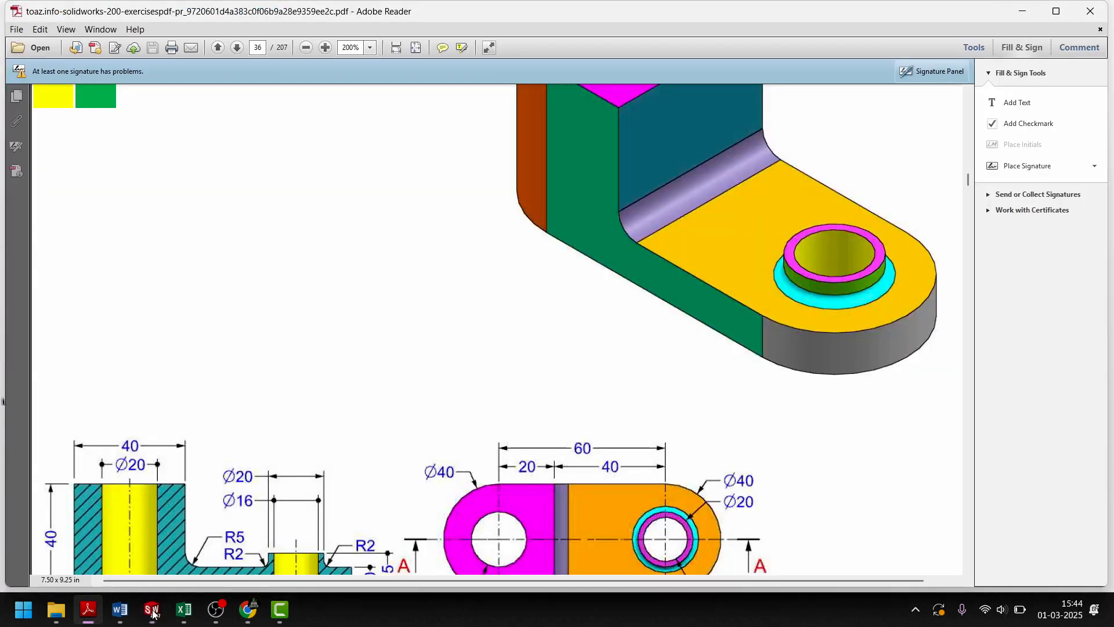
scroll(423, 368, up, 3)
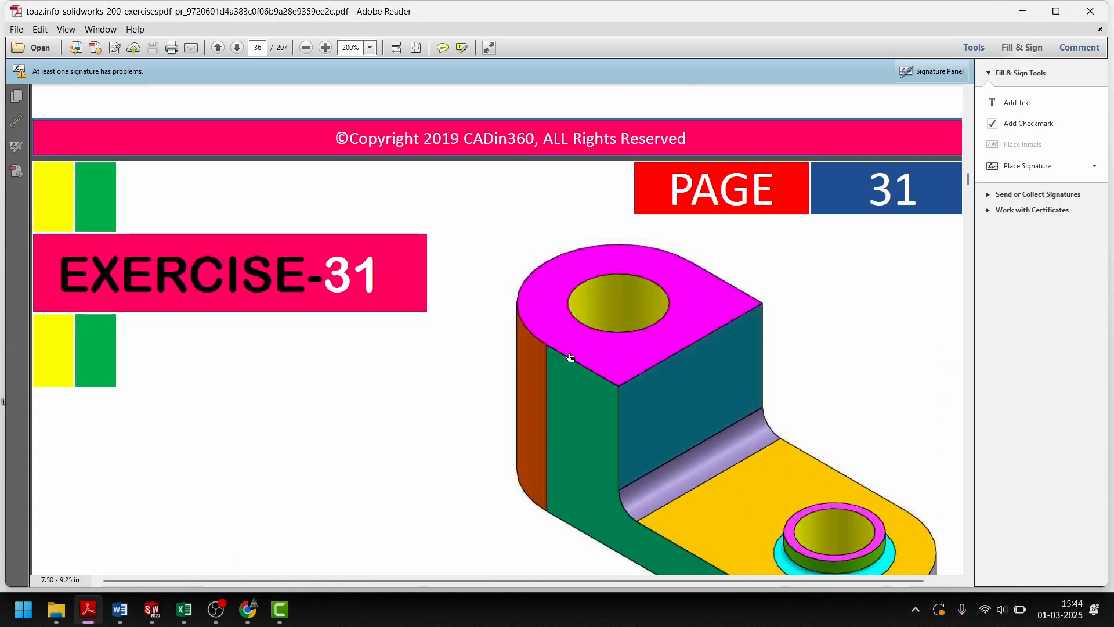
scroll(568, 355, down, 3)
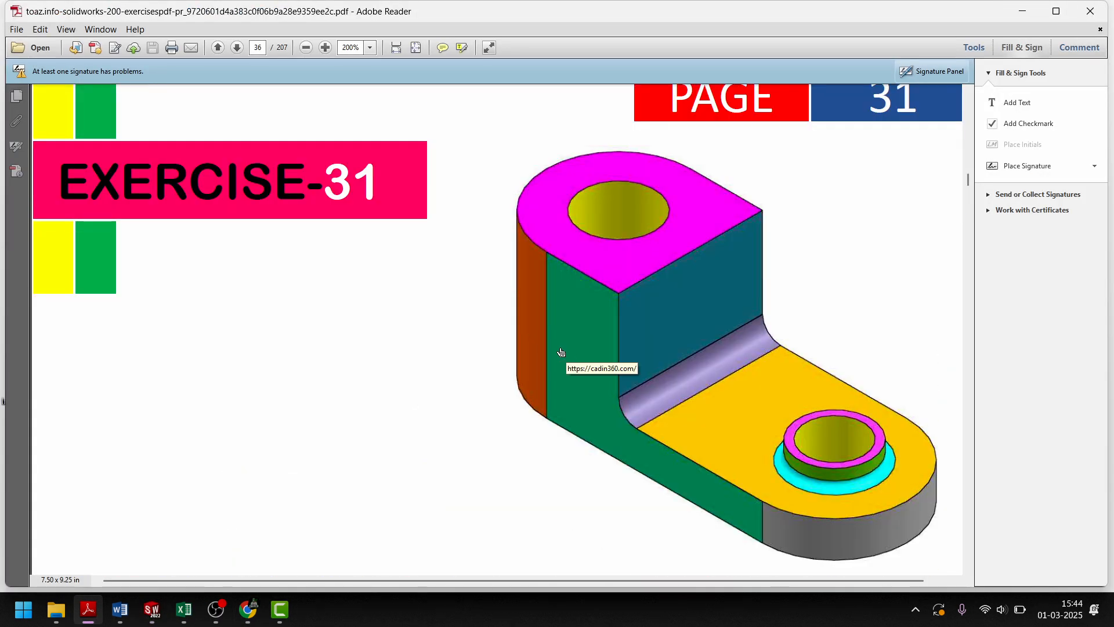
click(151, 610)
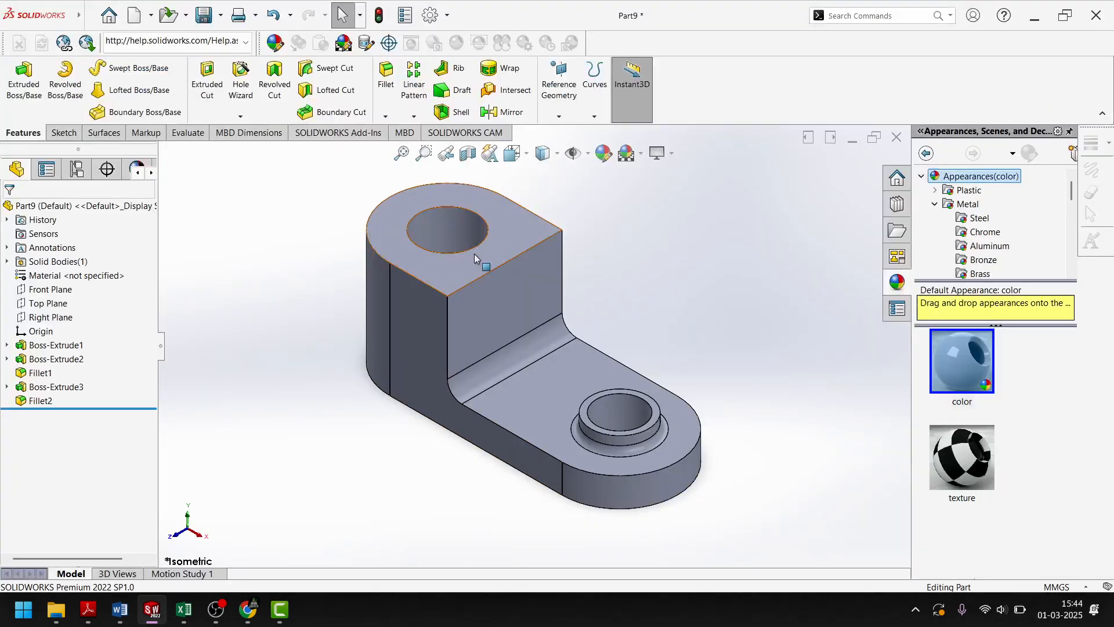
- Apply a magenta colour appearance to the top face of the tall block around the 20 mm hole
click(476, 253)
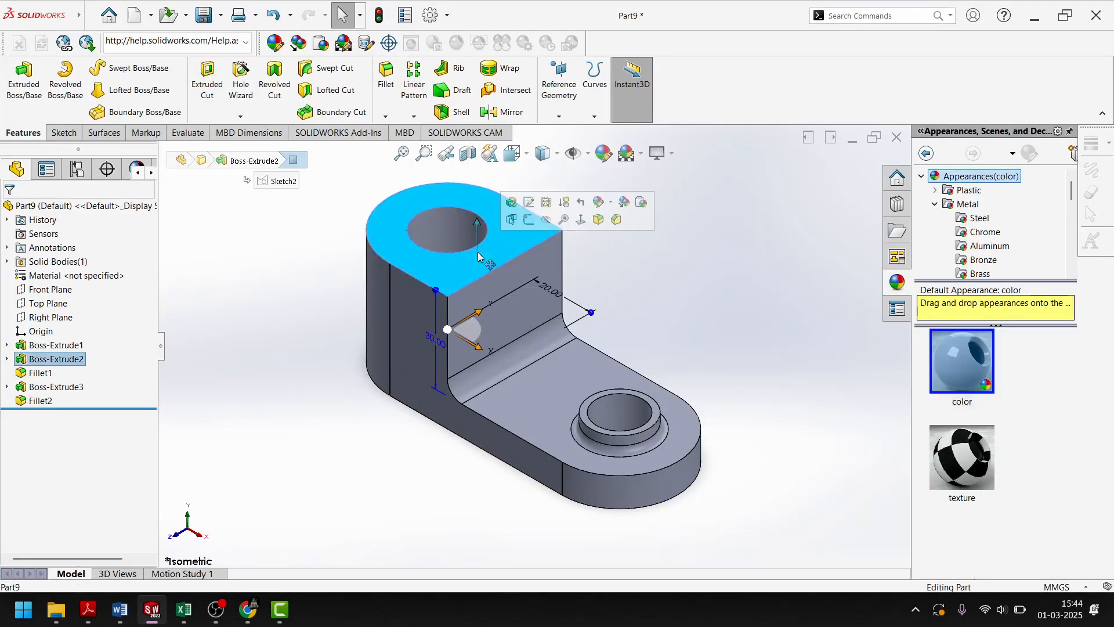
click(602, 154)
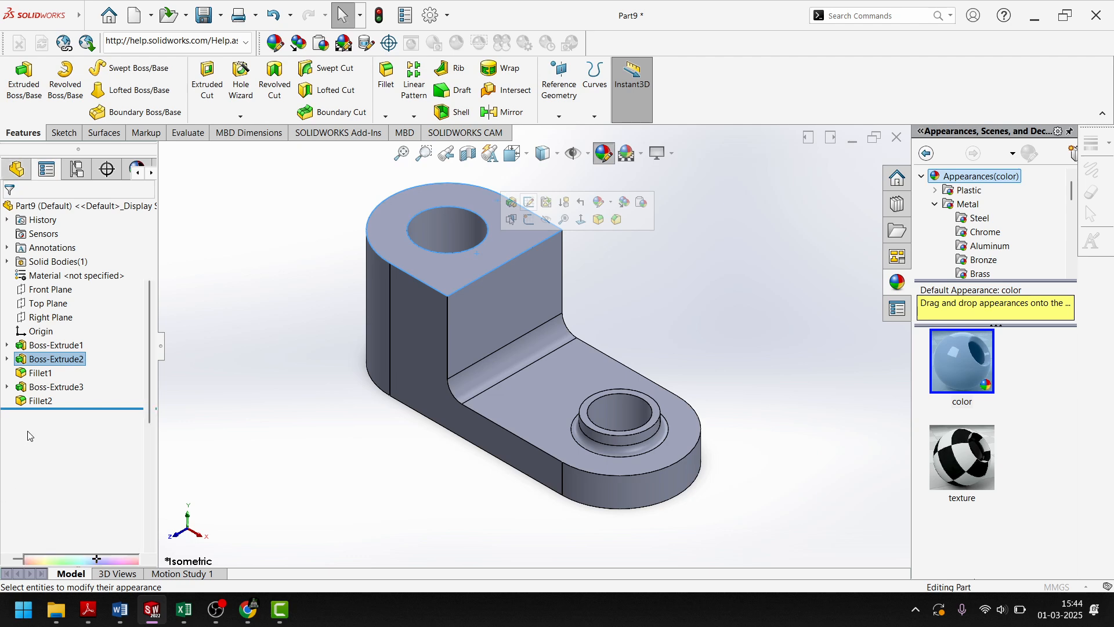
click(98, 500)
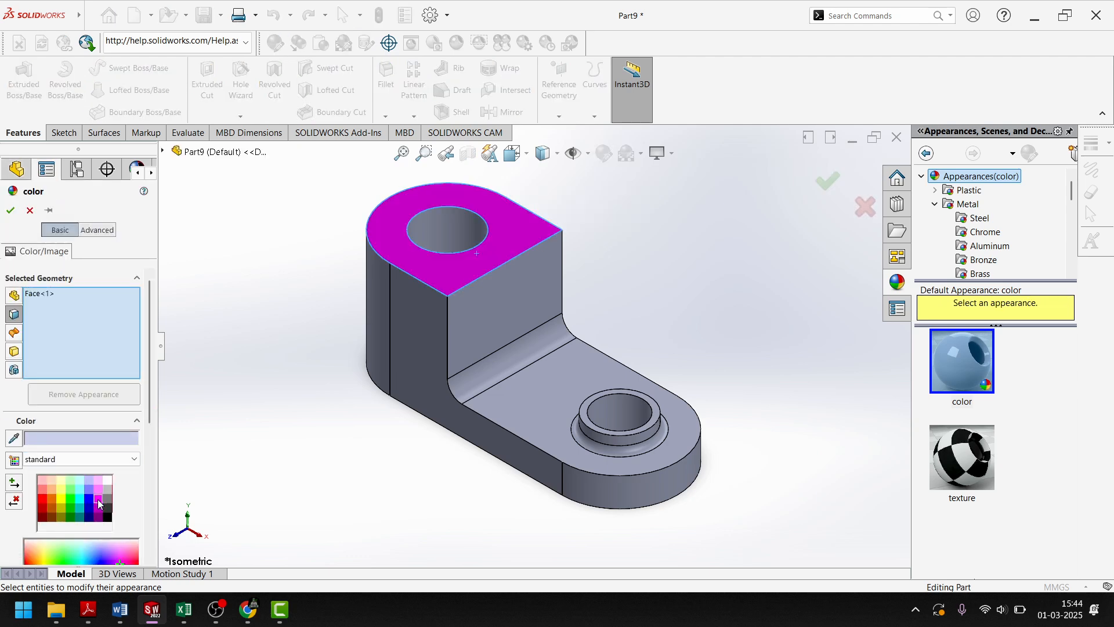
click(10, 210)
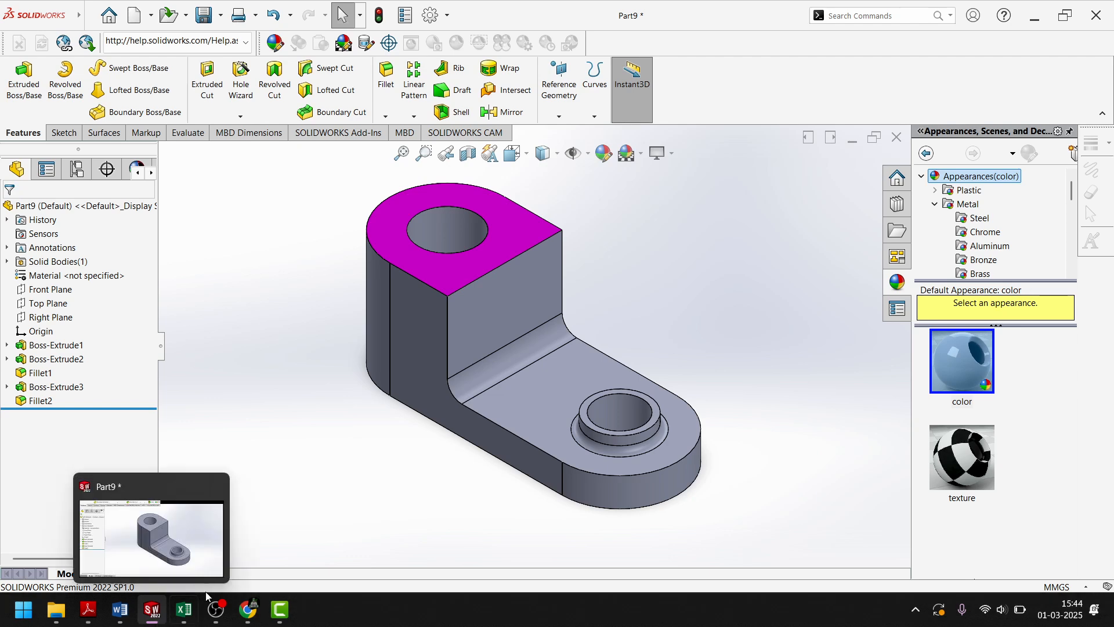
- Apply a yellow colour appearance to the base's upper face around the ring boss
click(545, 403)
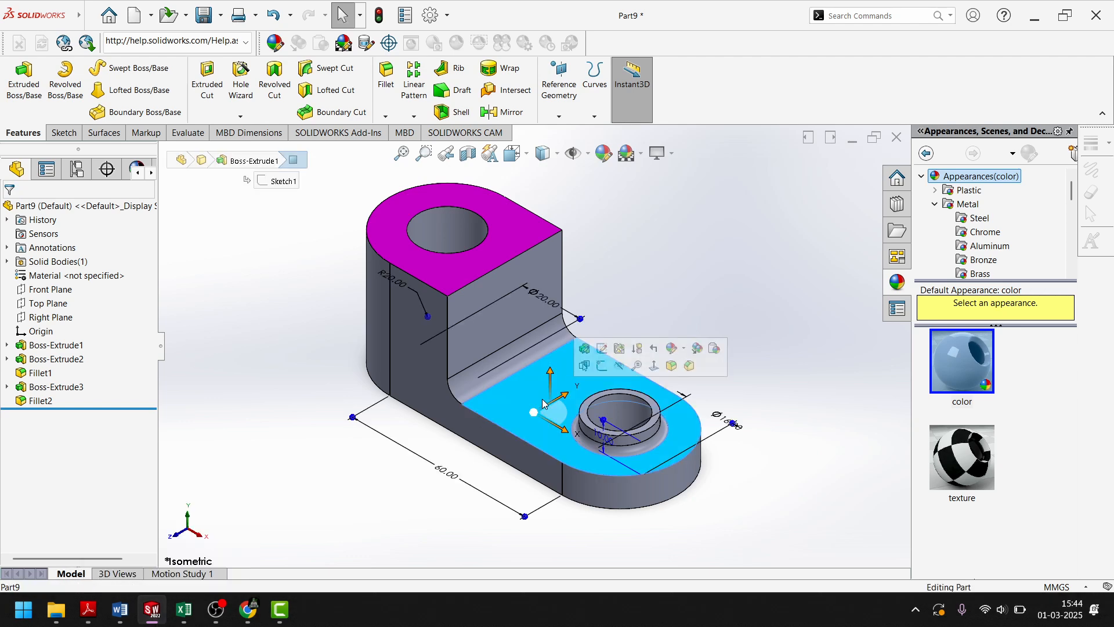
click(604, 153)
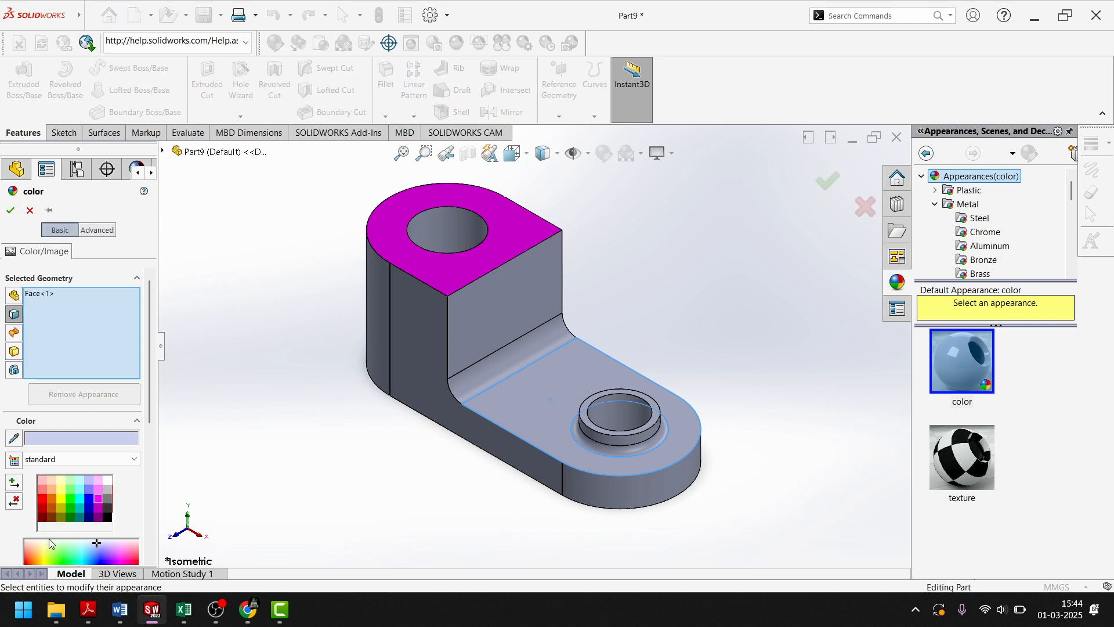
click(53, 499)
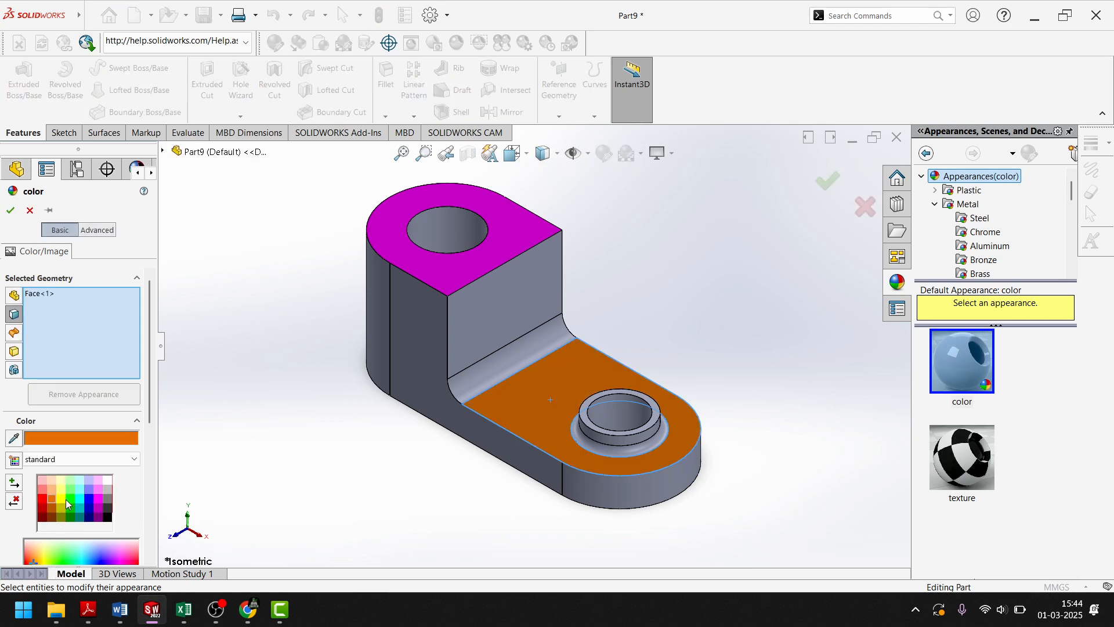
click(60, 499)
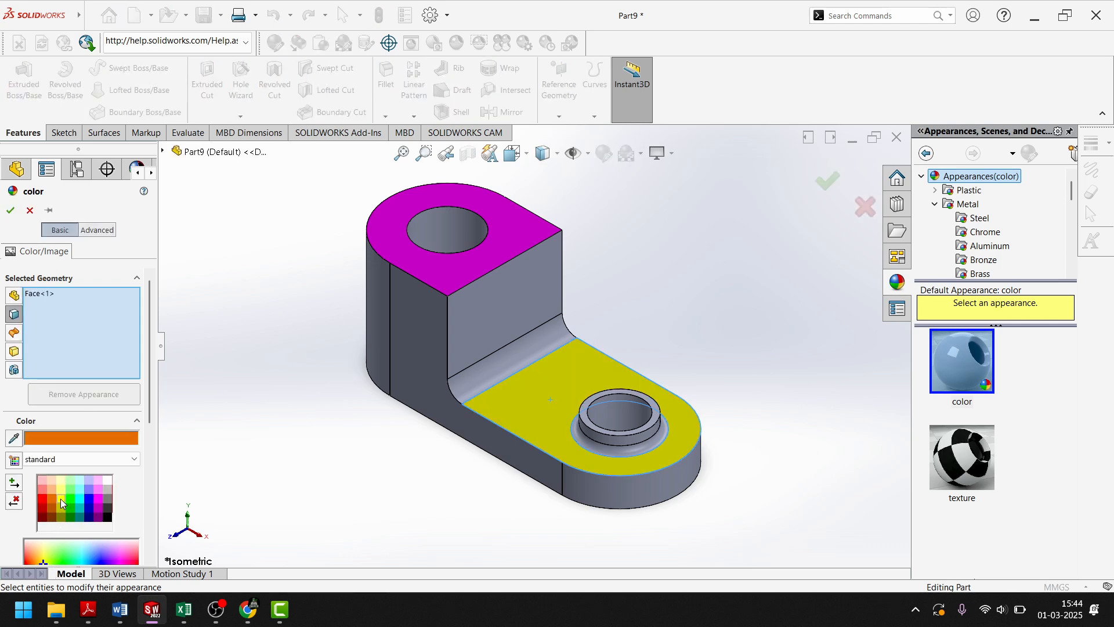
click(9, 210)
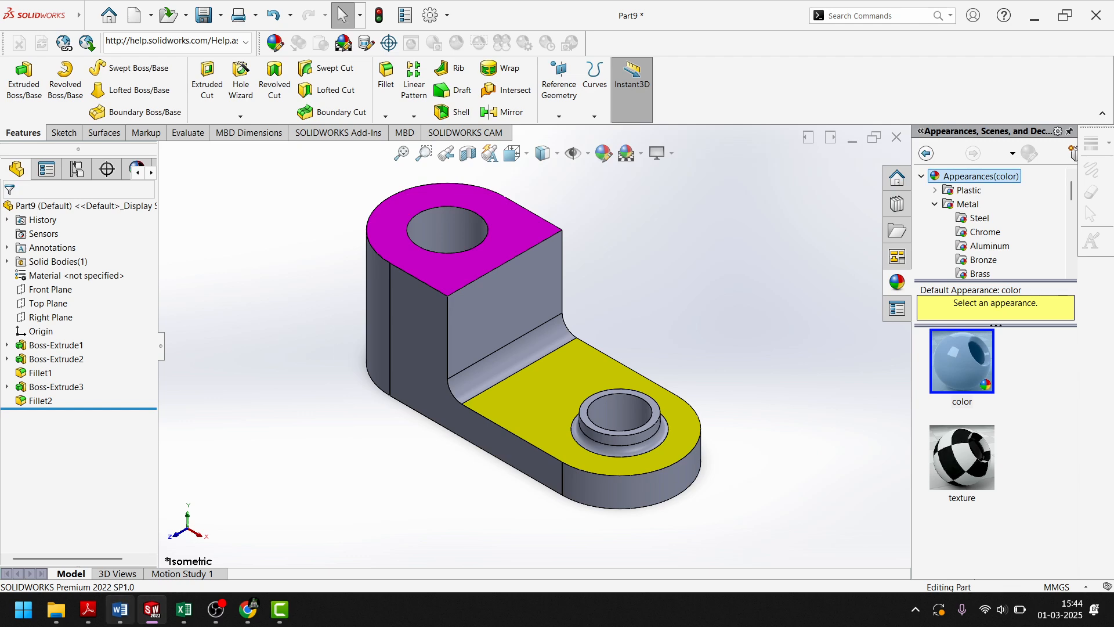
- Check the boss colours in the PDF drawing and apply a magenta colour appearance to the ring boss's top face
click(150, 619)
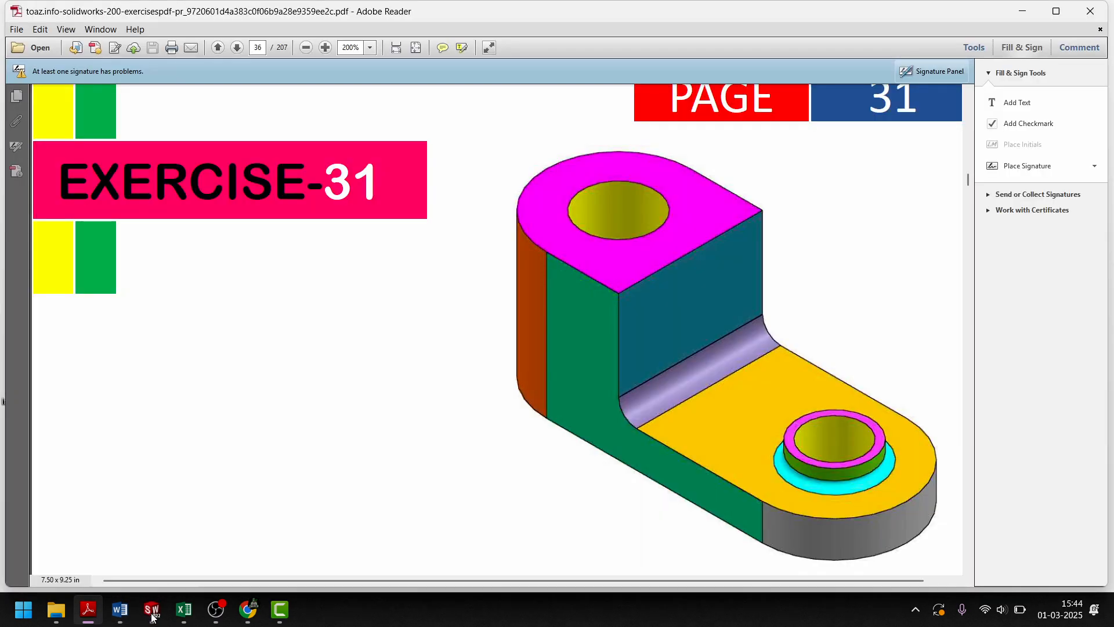
click(152, 617)
scroll(601, 418, down, 5)
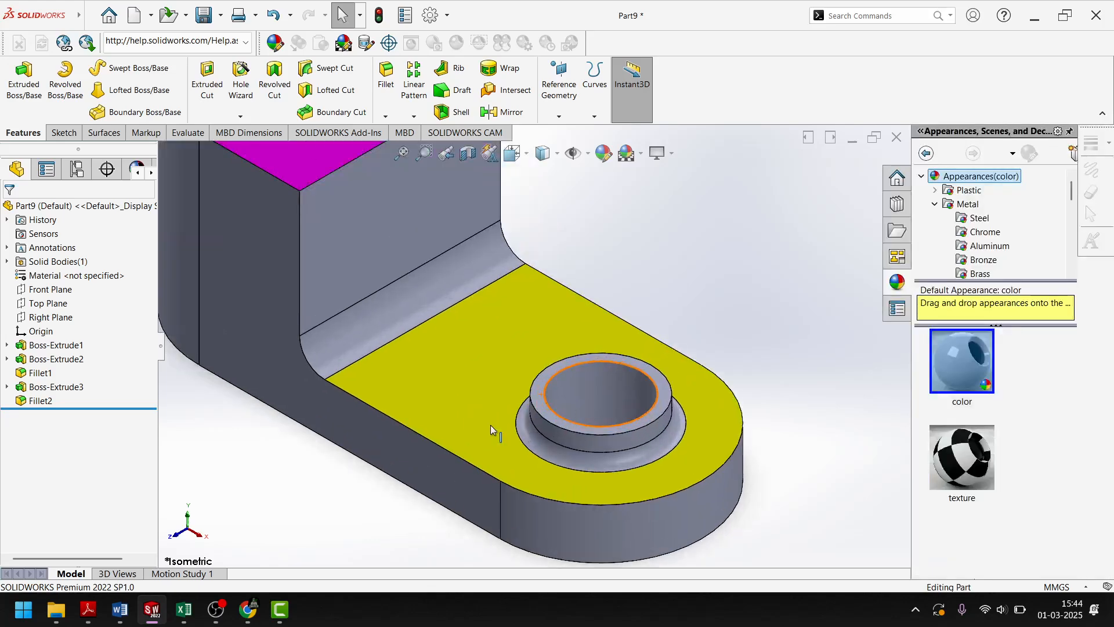
scroll(491, 429, down, 3)
click(527, 318)
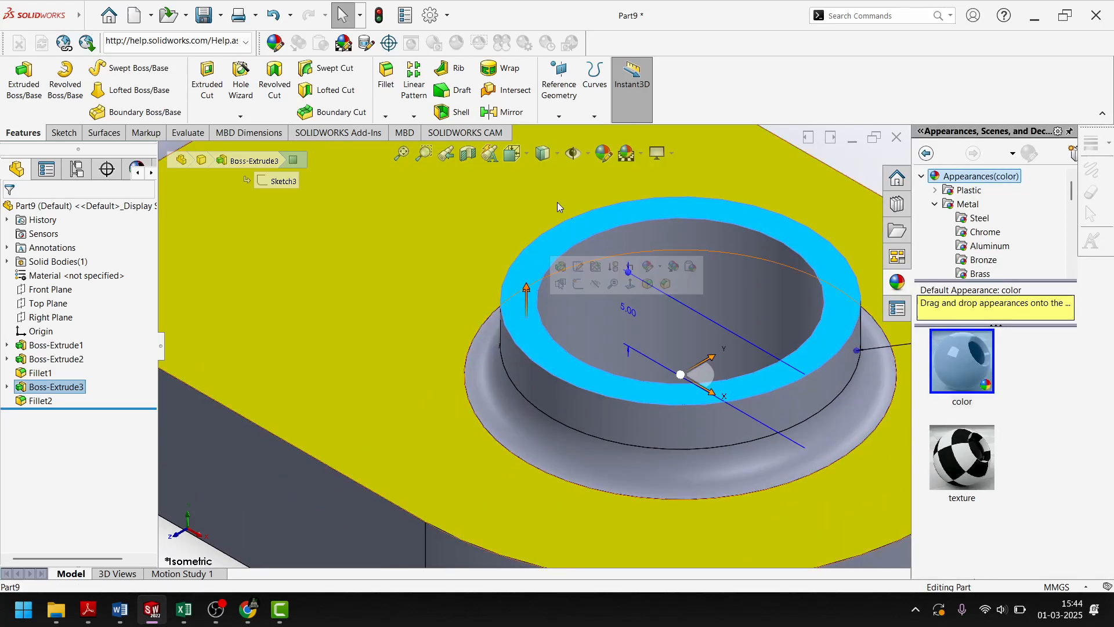
click(607, 155)
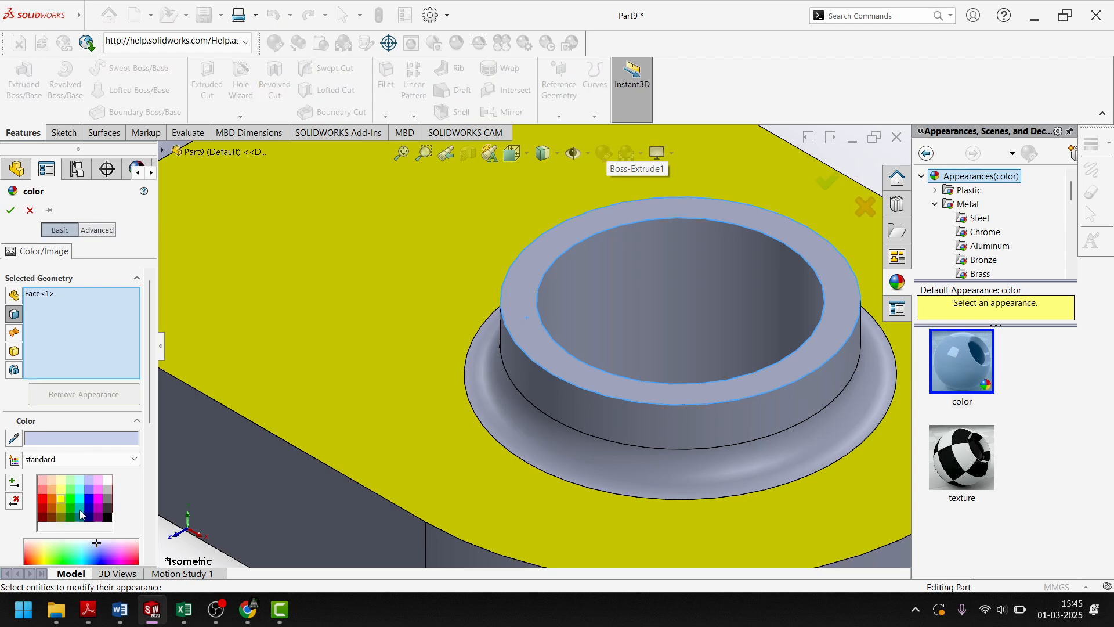
click(98, 499)
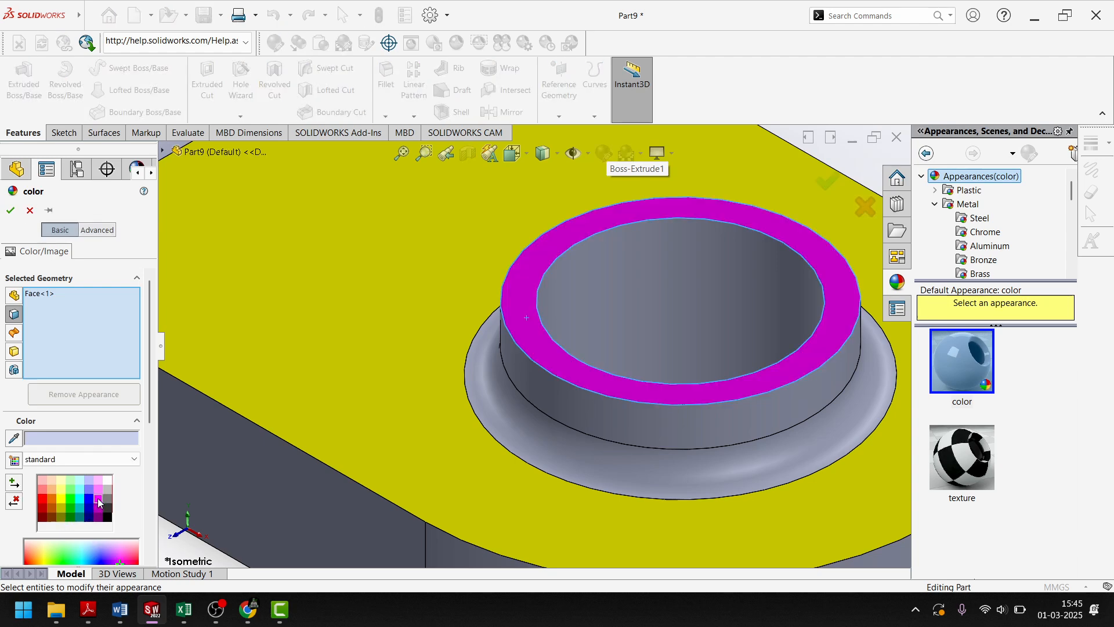
click(11, 210)
- Apply a dark blue colour appearance to the bracket's flat L-shaped side face
click(219, 507)
scroll(383, 417, up, 5)
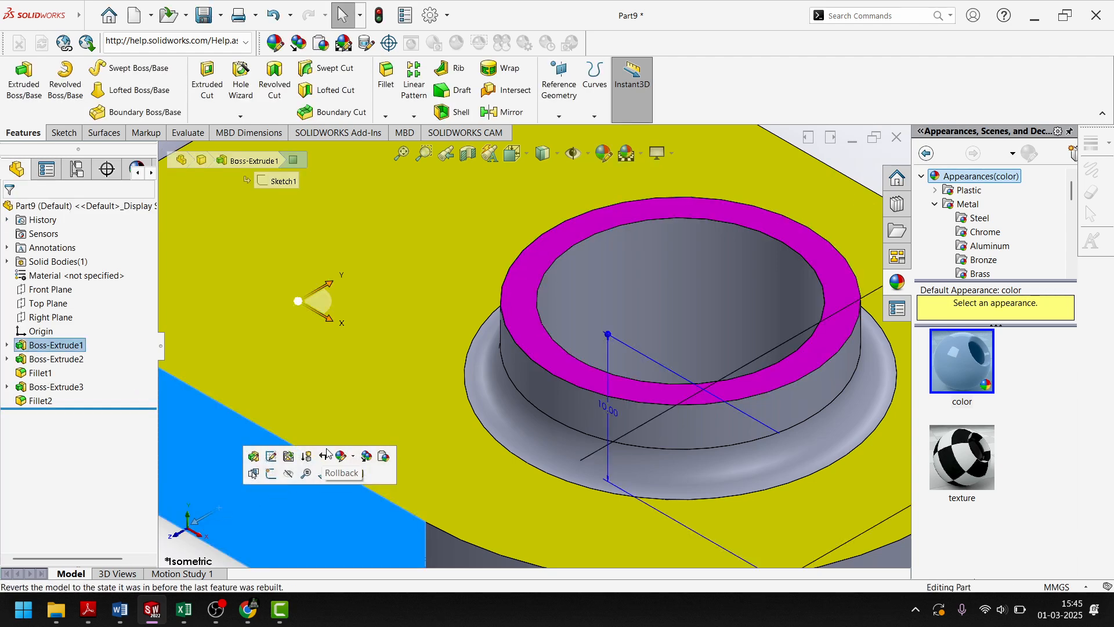
click(603, 156)
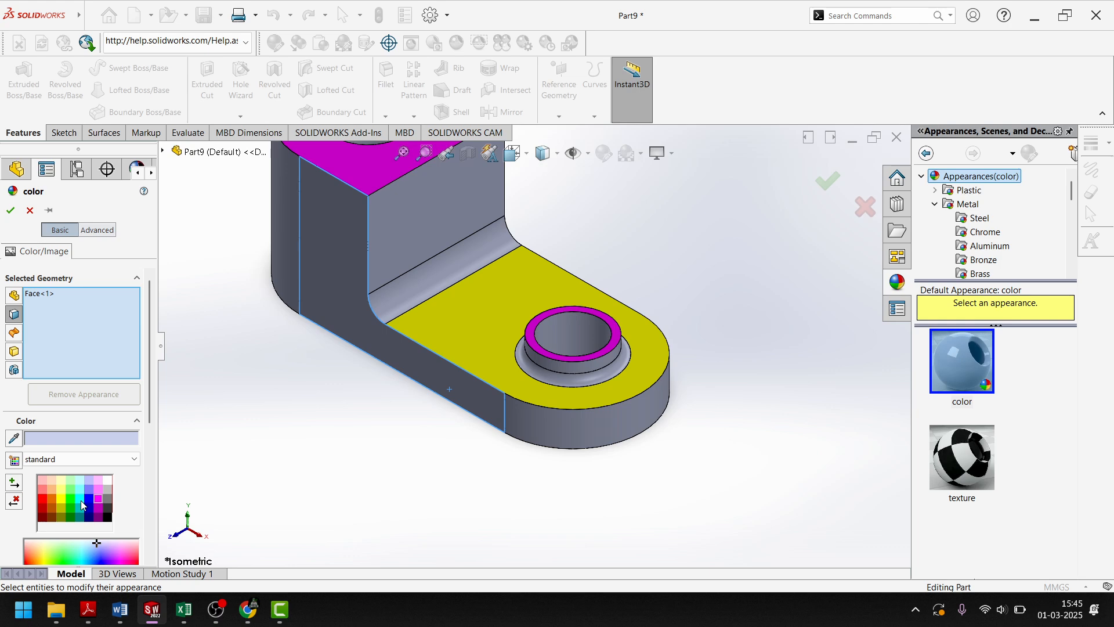
click(82, 500)
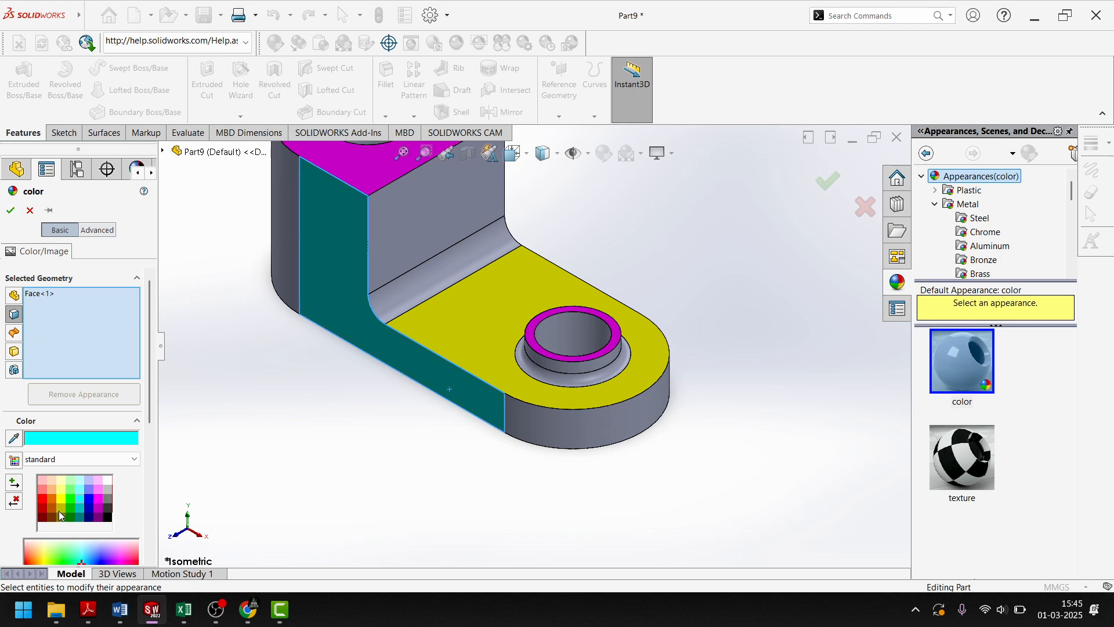
click(89, 510)
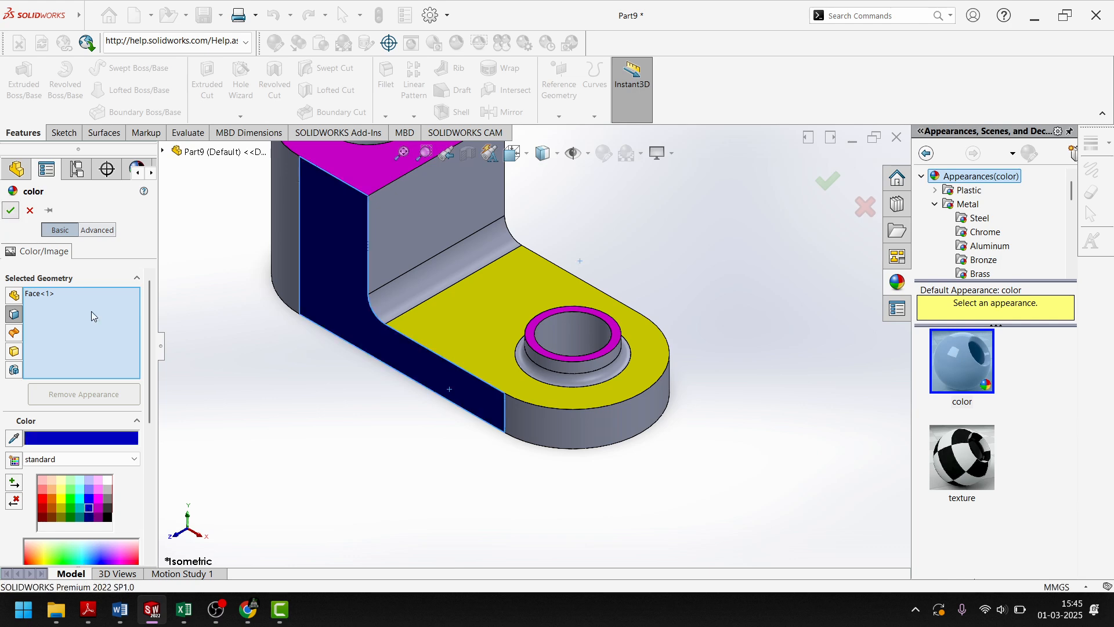
- Apply a dark blue colour appearance to the opposite flat L-shaped side face of the bracket
key(Return)
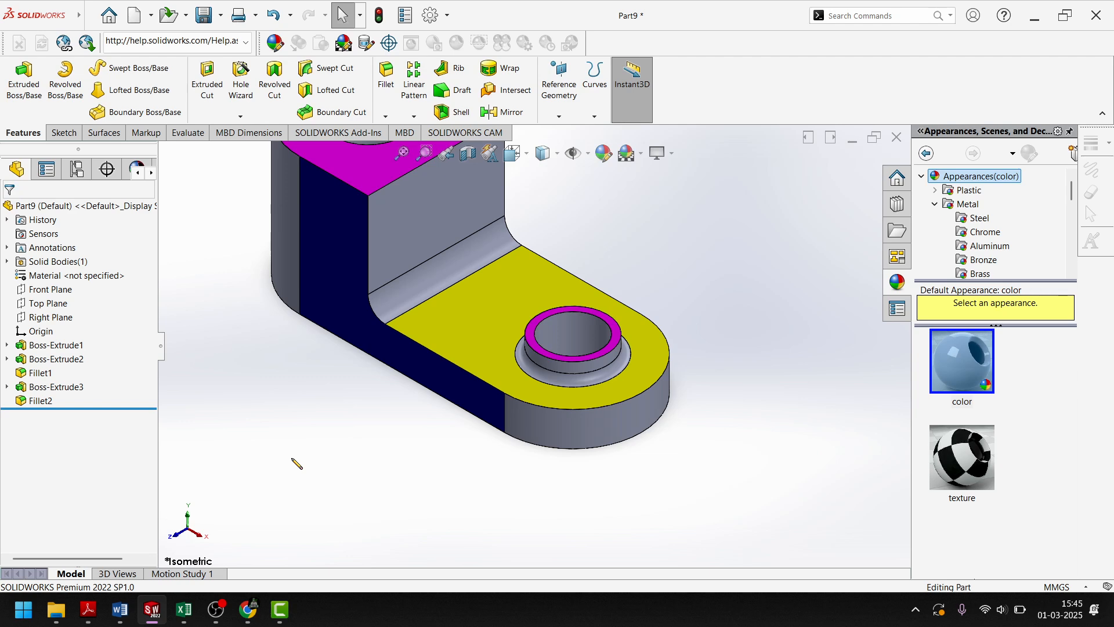
scroll(350, 434, up, 2)
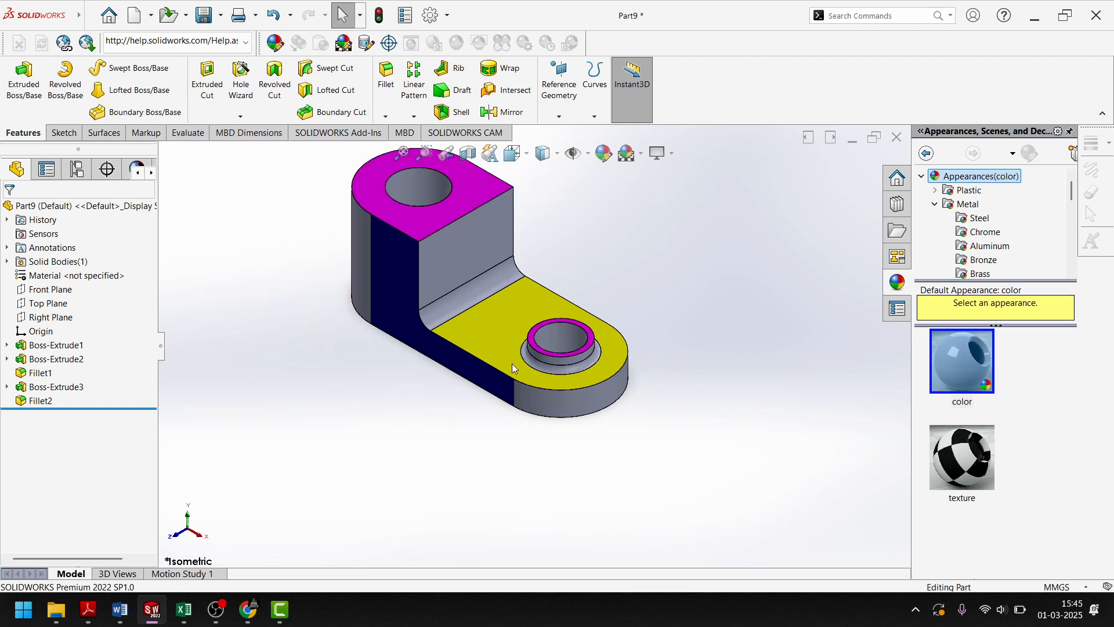
middle_drag(512, 363, 336, 383)
click(523, 252)
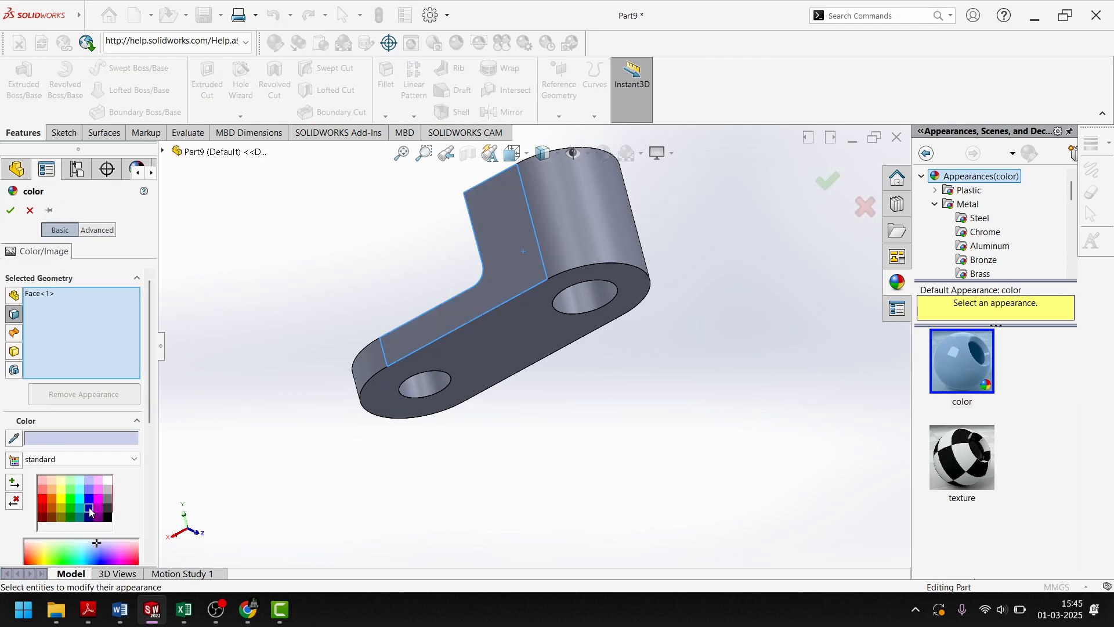
click(89, 507)
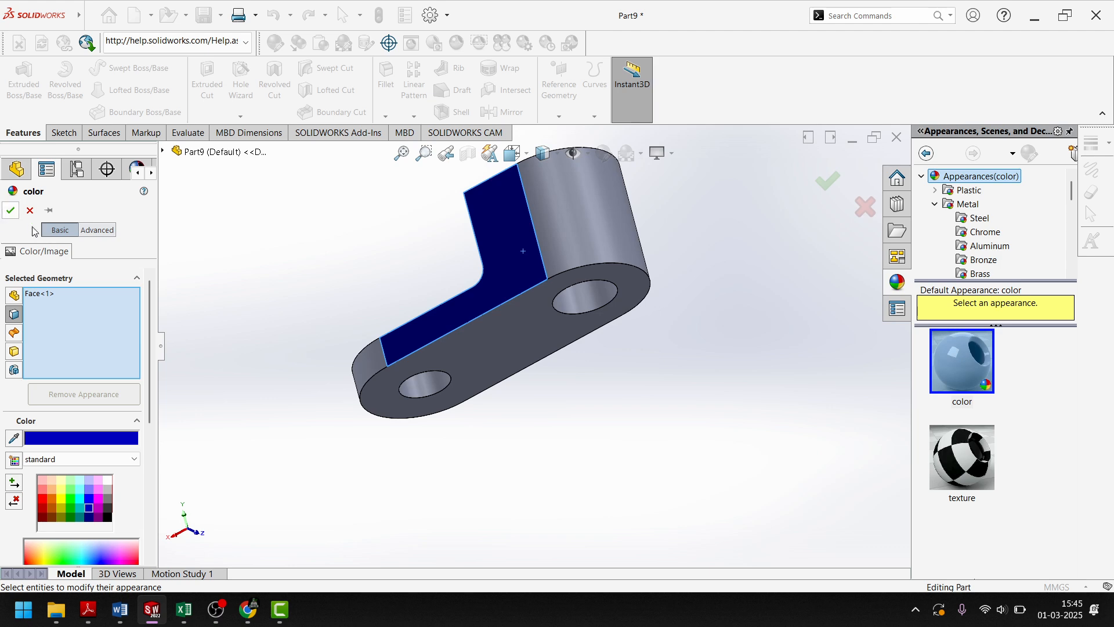
click(12, 210)
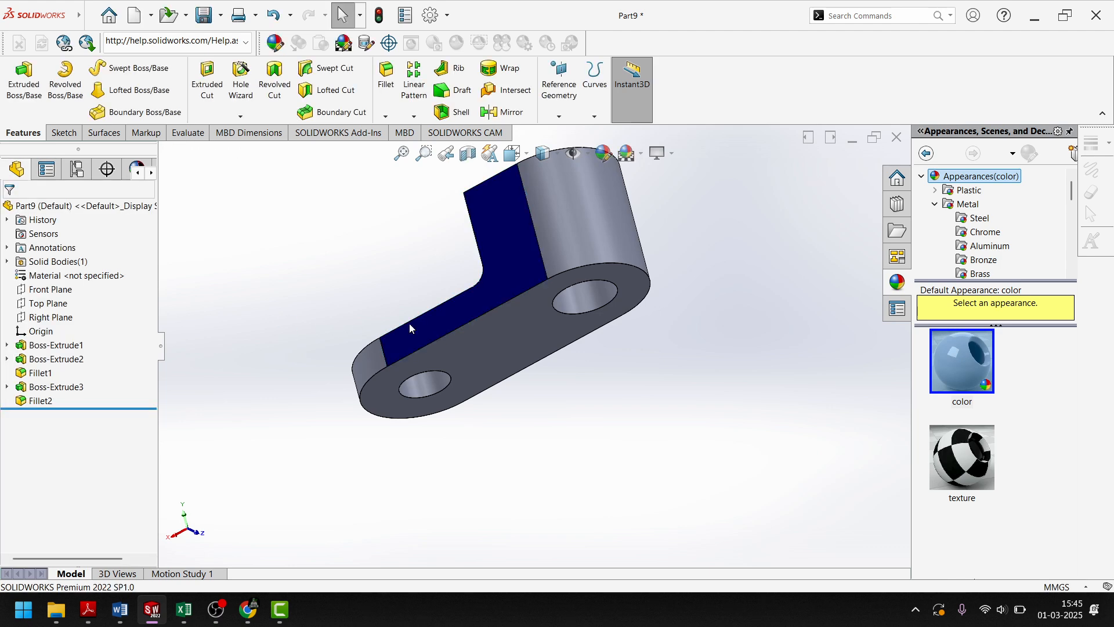
- Apply a black colour appearance to the underside face of the base
click(500, 329)
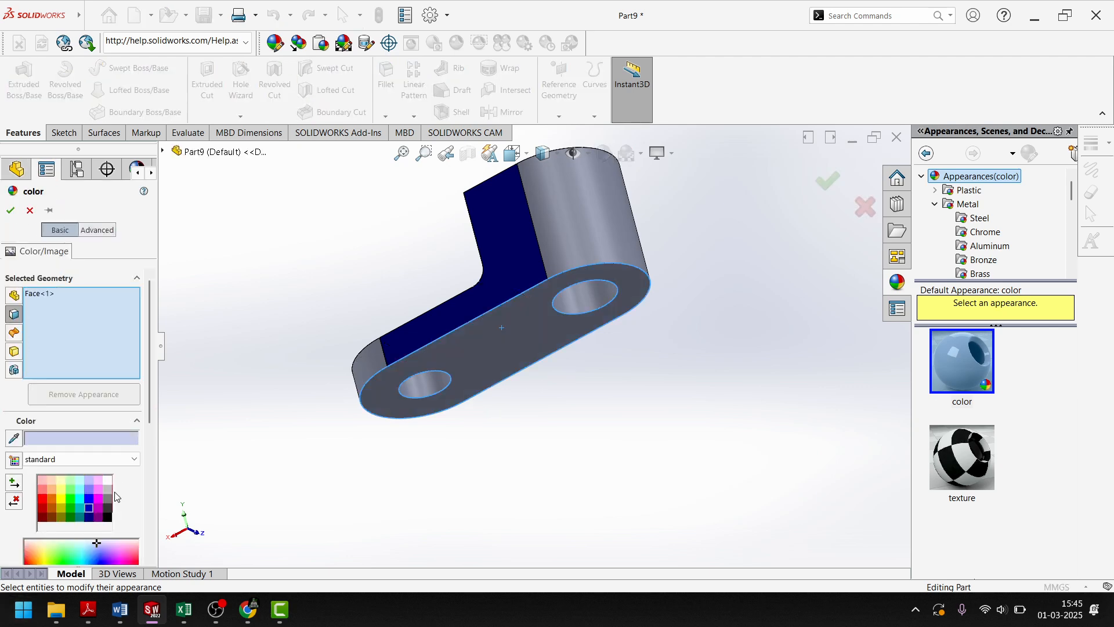
click(107, 517)
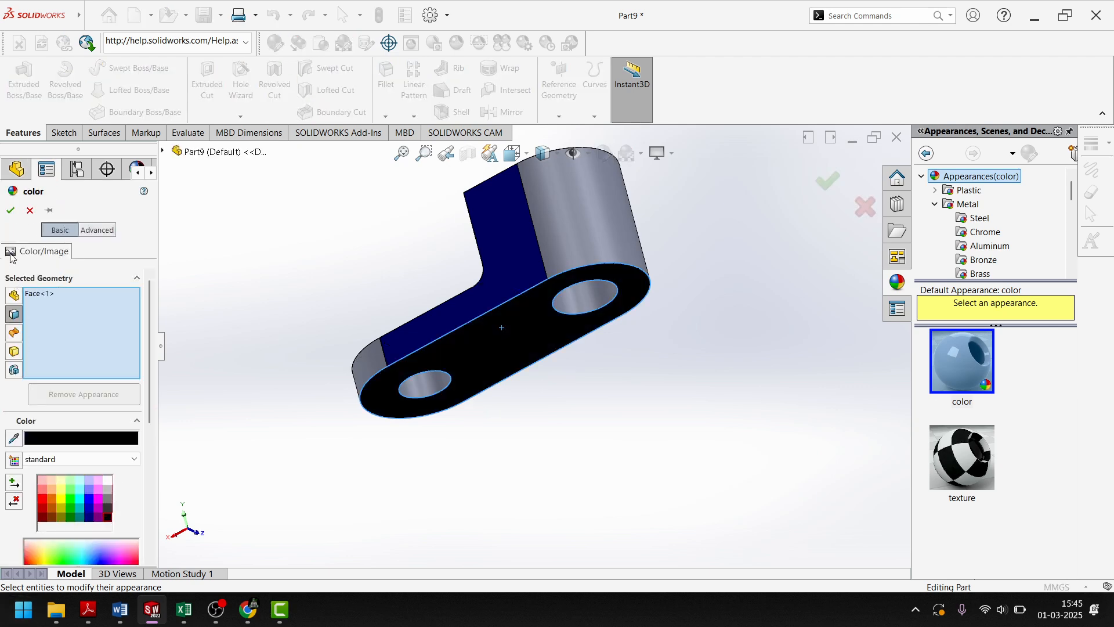
click(10, 209)
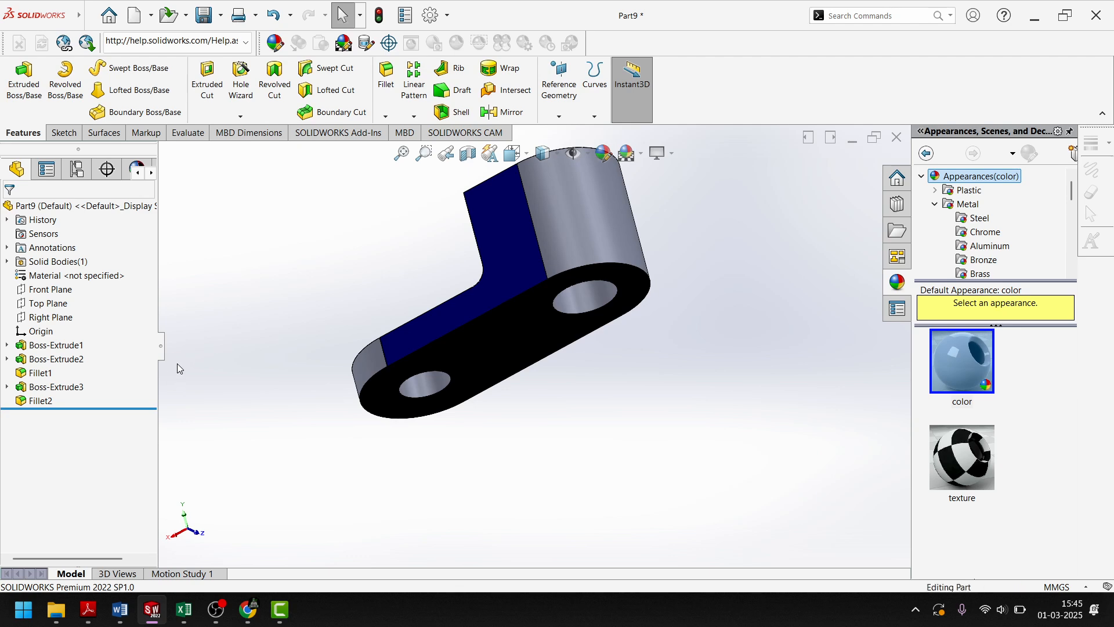
- Apply a cyan colour appearance to the ring boss's base fillet and the fillet between the tall block and the base
middle_drag(206, 360, 350, 378)
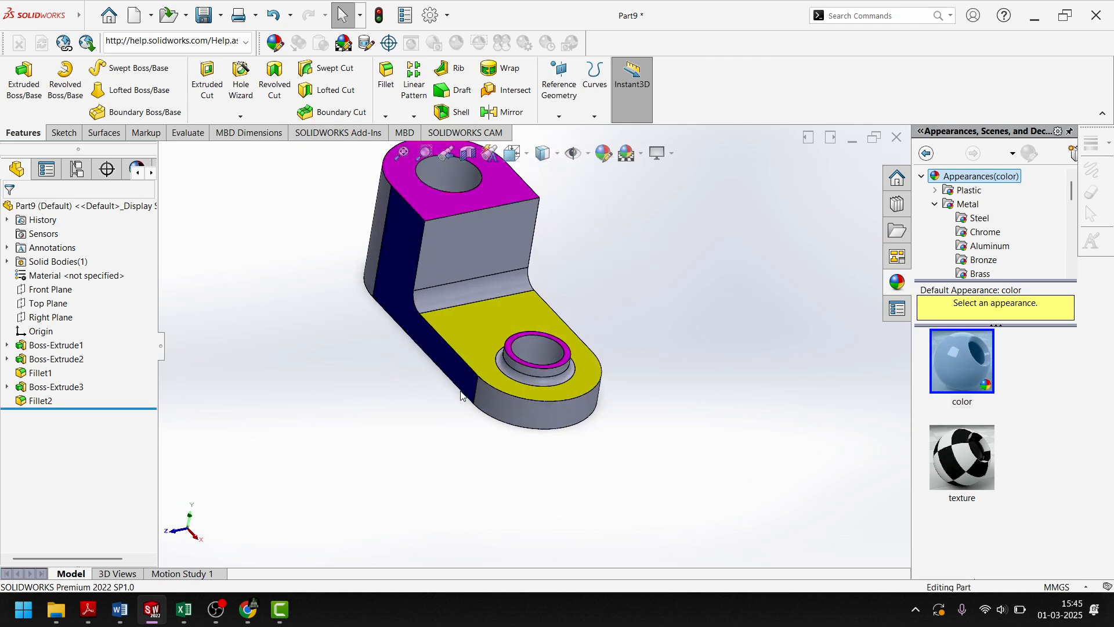
key(space)
click(688, 447)
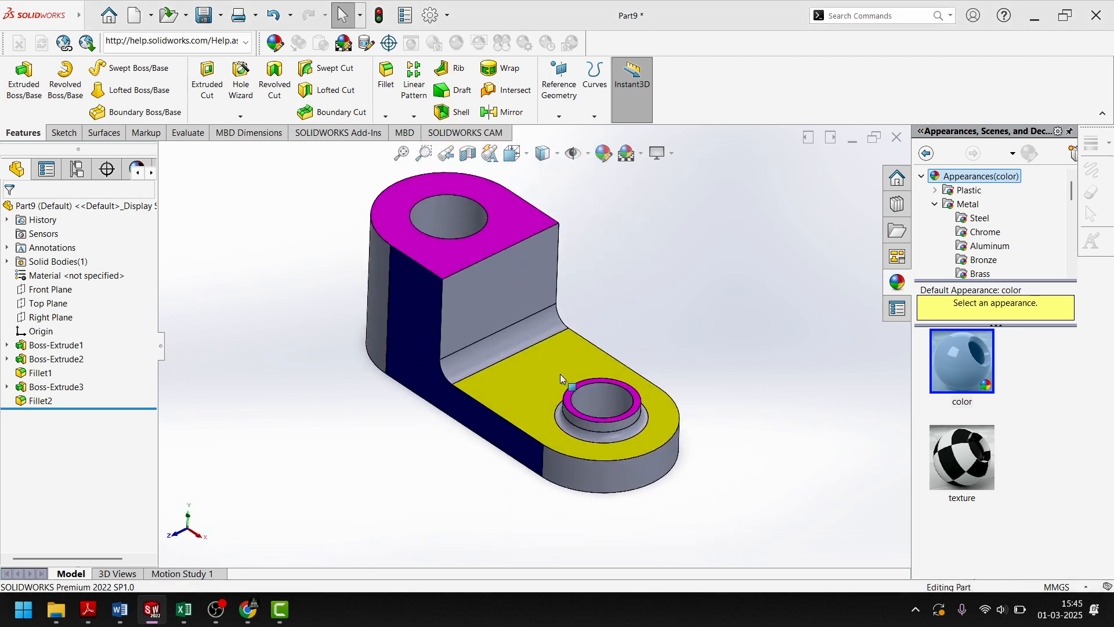
scroll(597, 435, down, 6)
click(675, 437)
scroll(635, 480, up, 5)
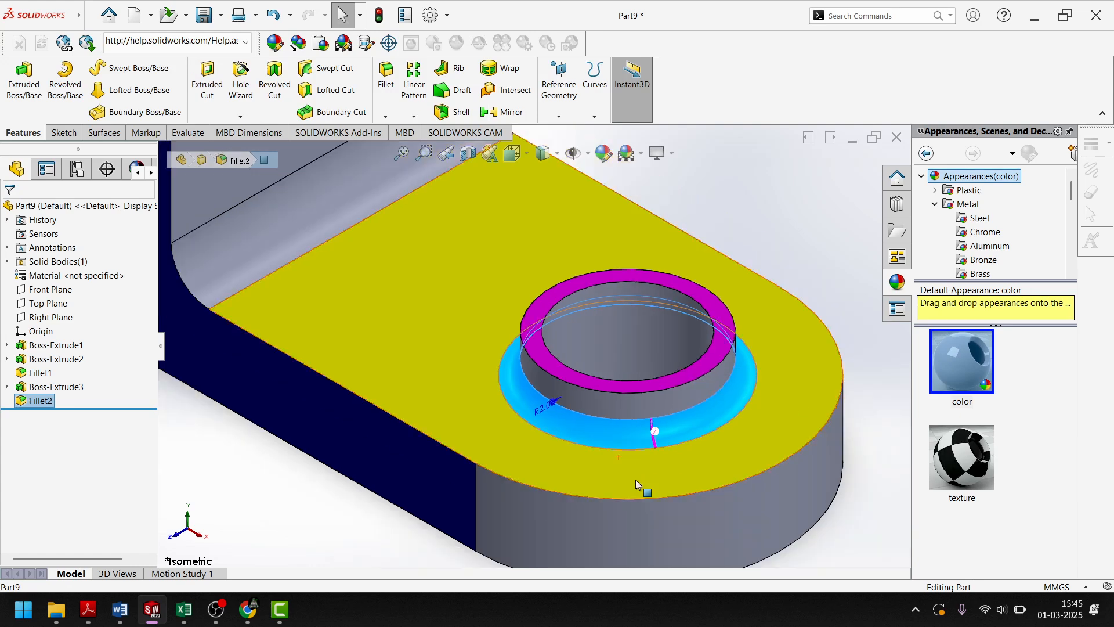
ctrl+click(380, 273)
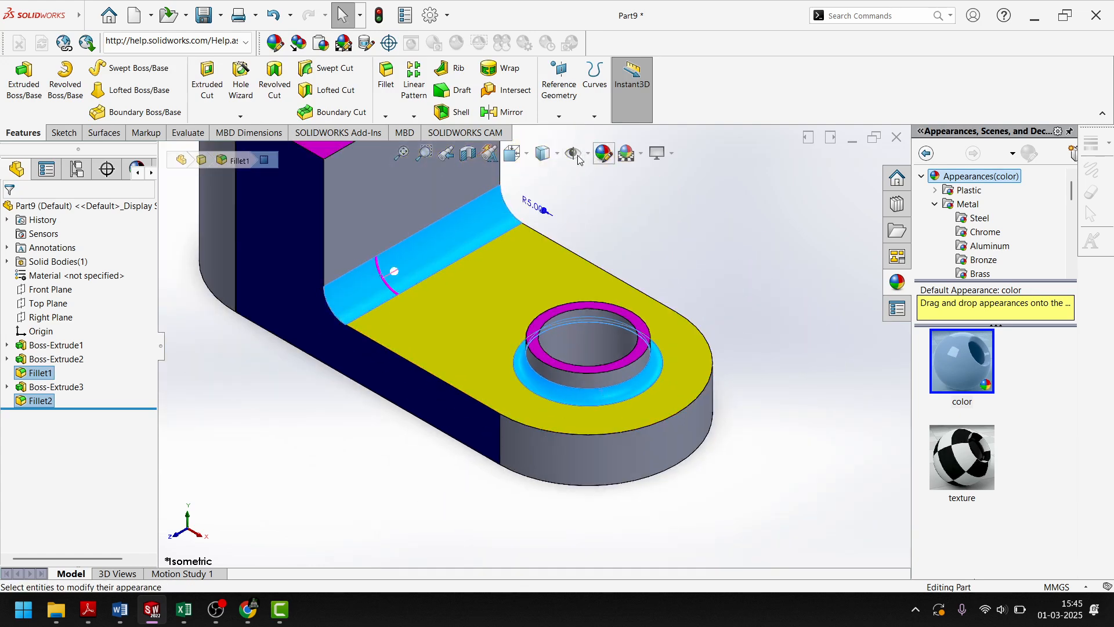
click(604, 153)
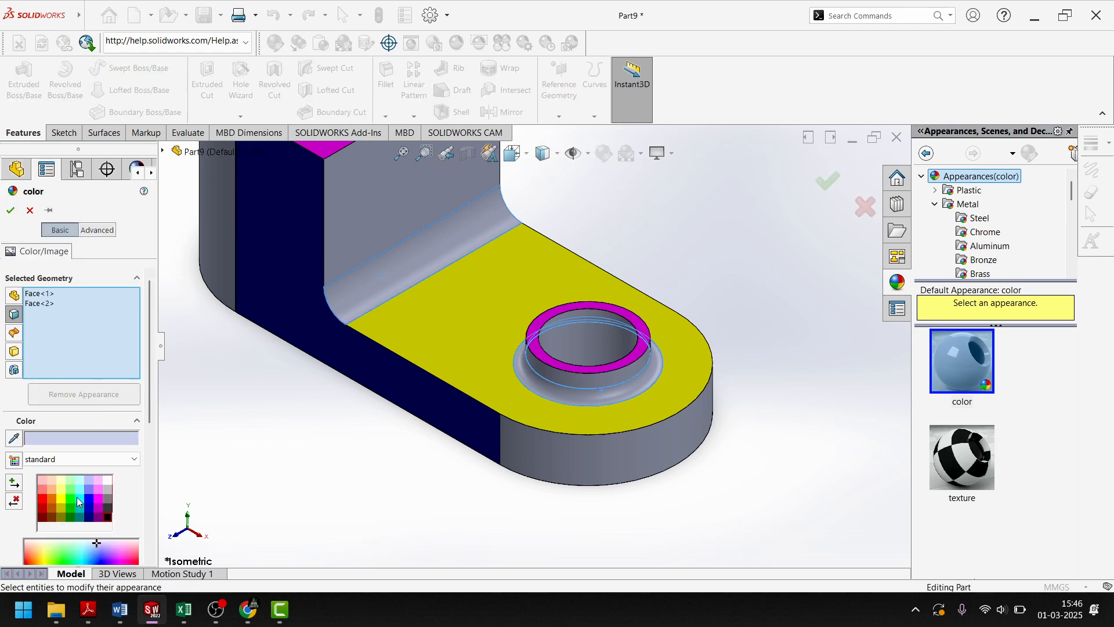
click(80, 498)
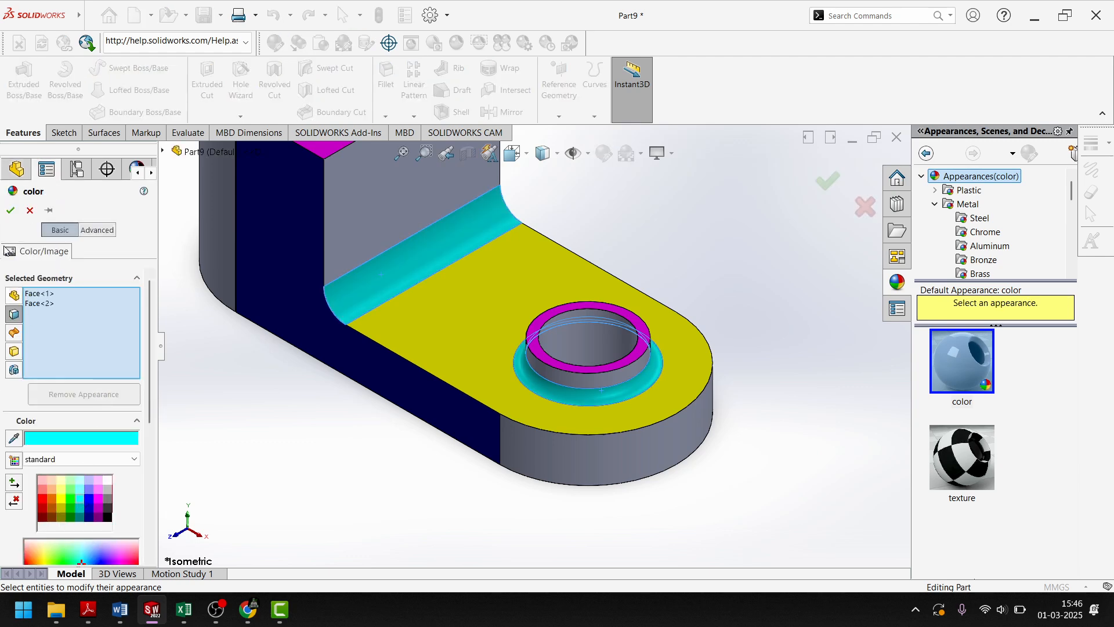
click(11, 210)
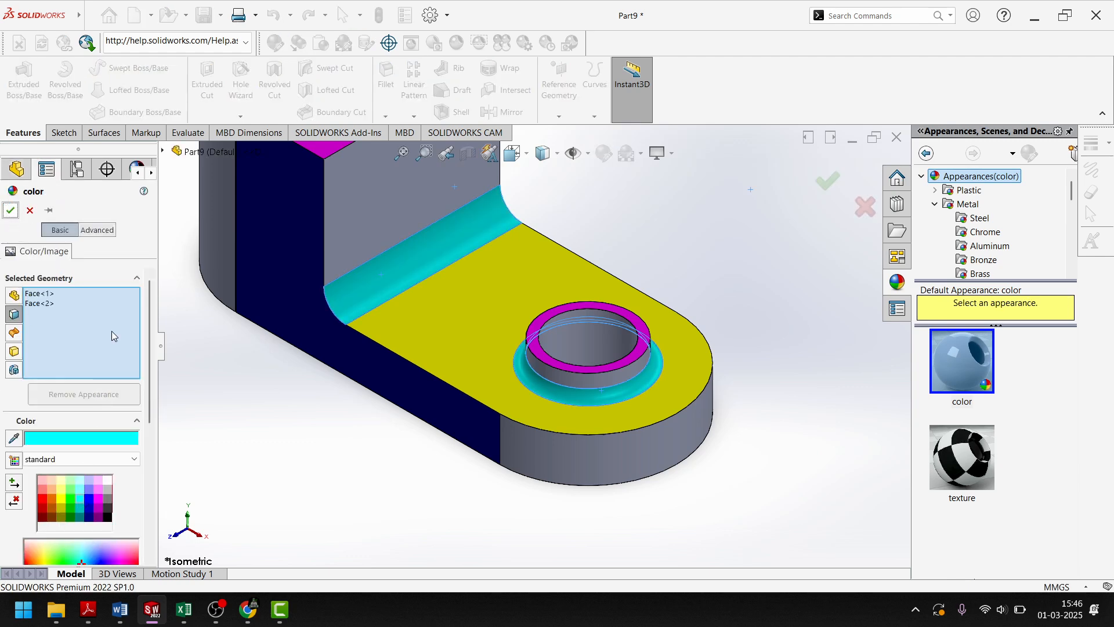
- Apply an orange colour appearance to the rounded end faces of the tall block and the base
click(384, 197)
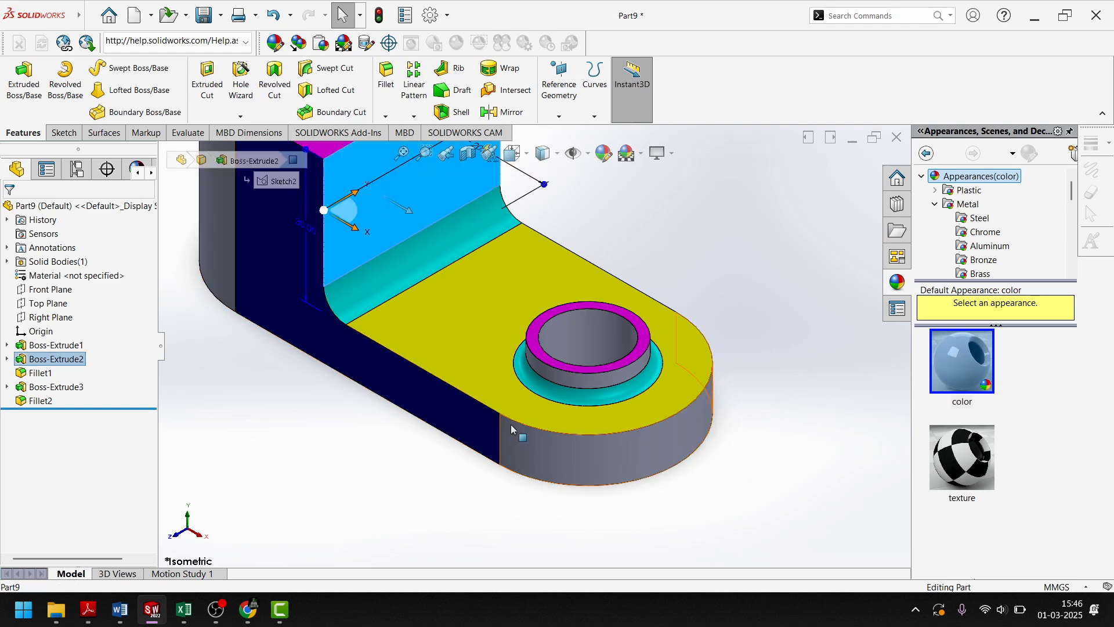
scroll(511, 430, down, 3)
click(308, 257)
scroll(348, 266, up, 5)
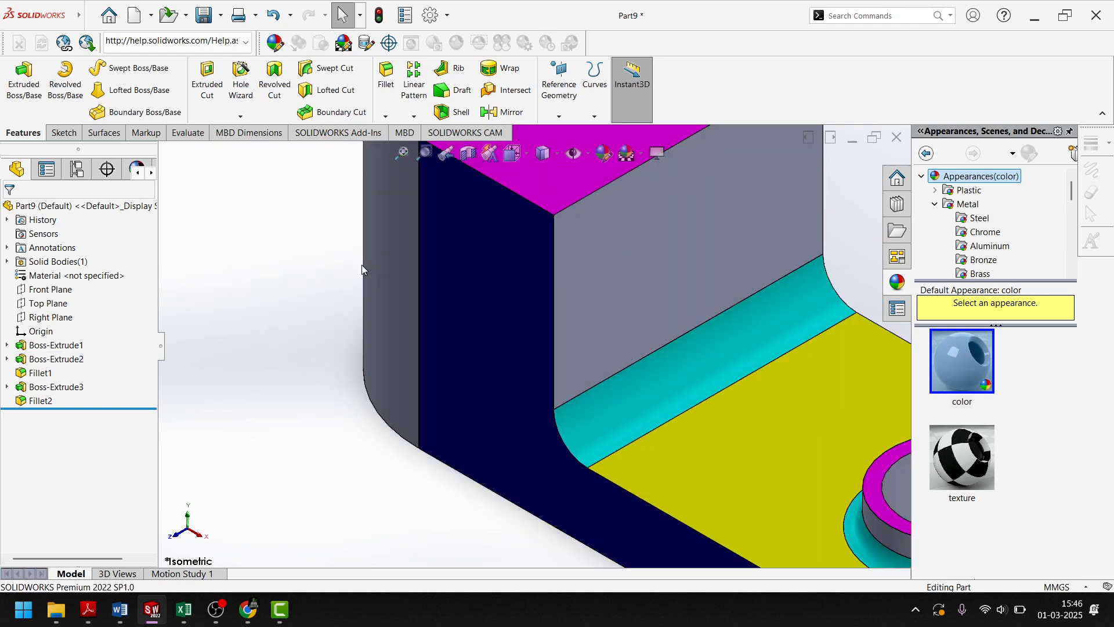
click(403, 262)
scroll(551, 362, down, 5)
scroll(693, 461, up, 5)
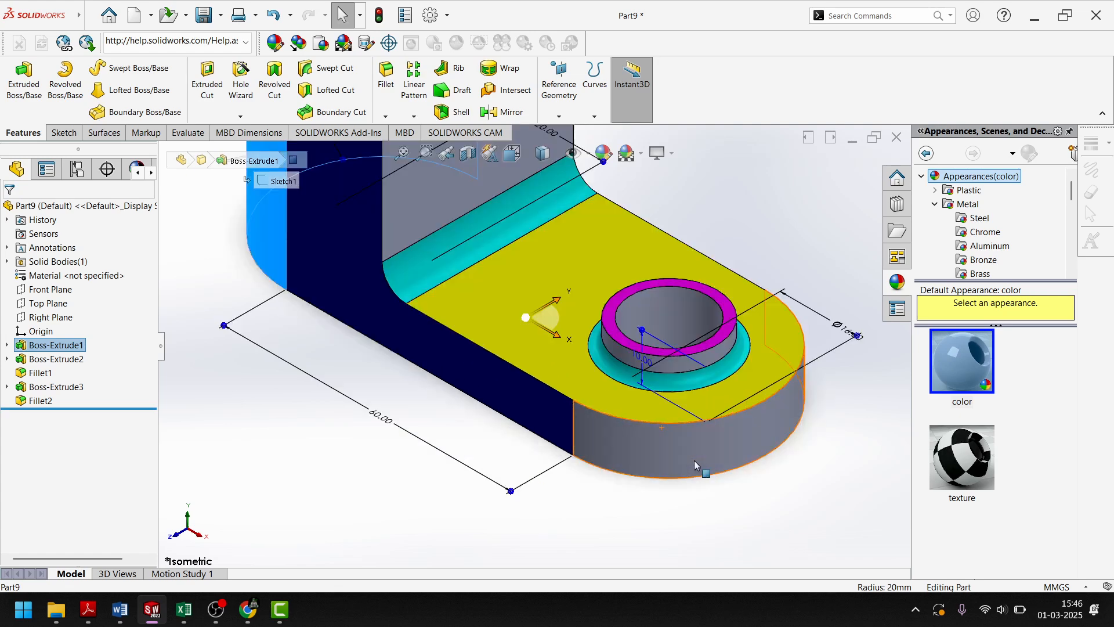
ctrl+click(695, 443)
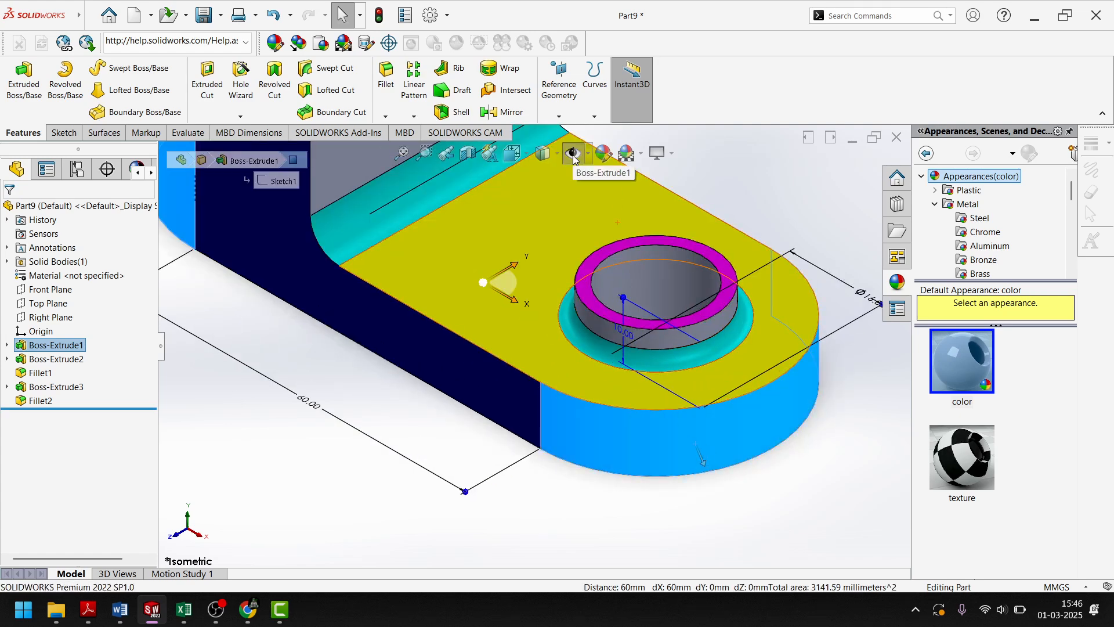
click(603, 155)
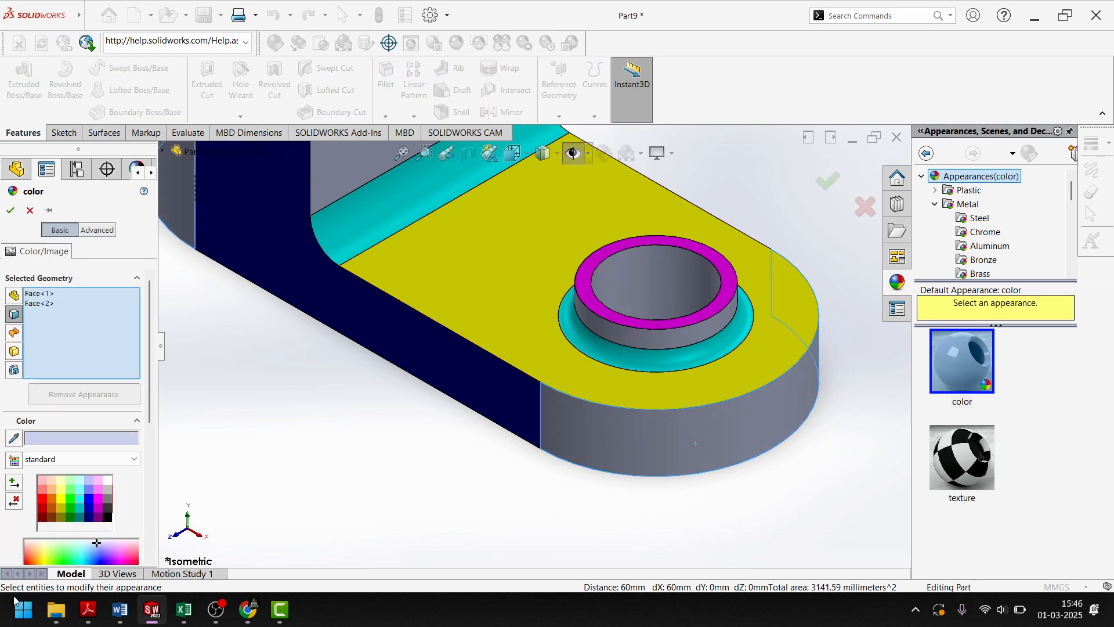
click(50, 495)
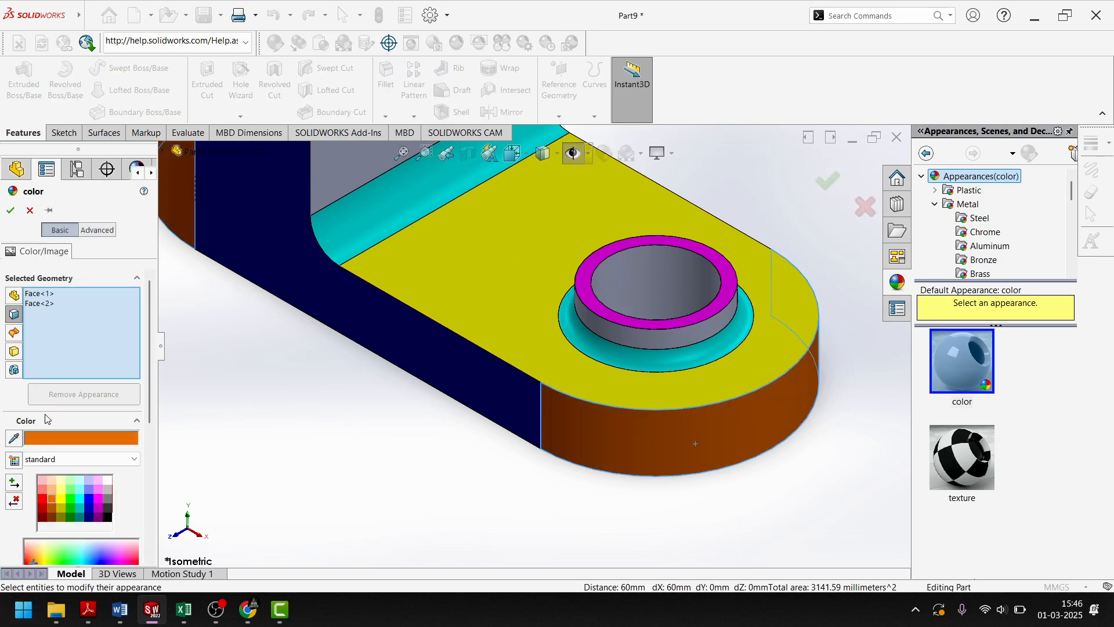
click(11, 213)
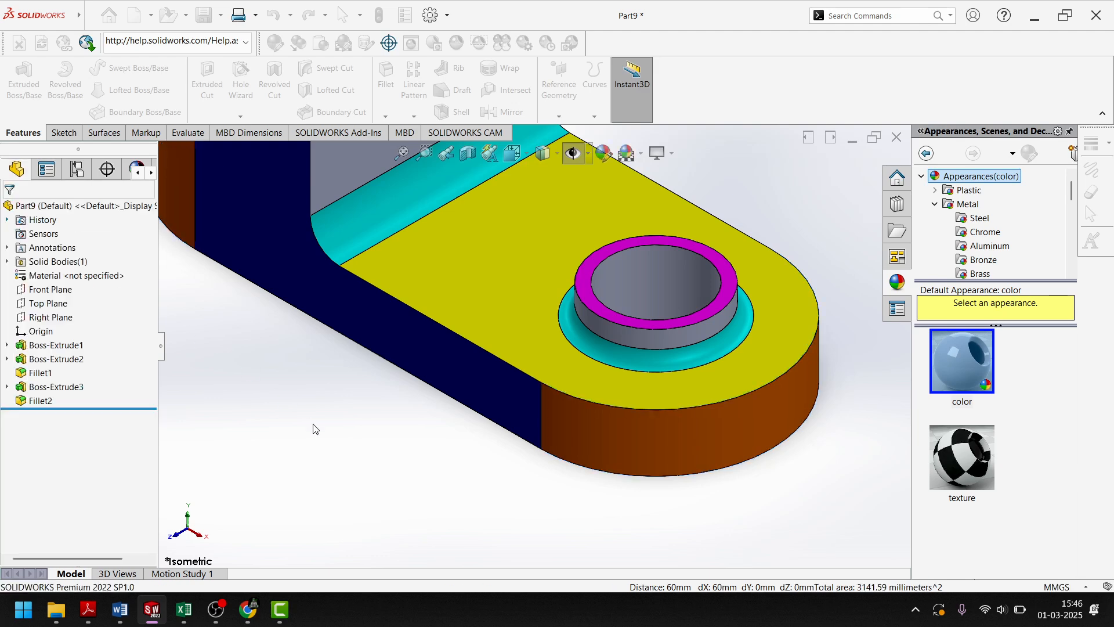
- Apply a green colour appearance to the inner walls of the tall block's hole and the ring boss's hole
scroll(409, 432, up, 3)
scroll(465, 268, up, 3)
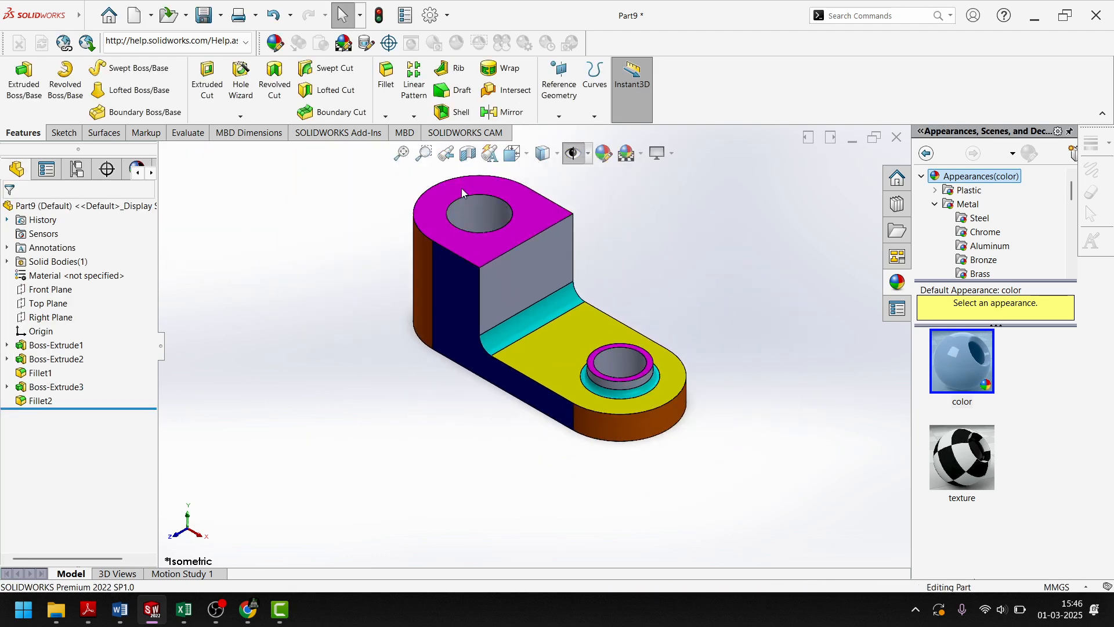
scroll(462, 188, down, 6)
click(492, 238)
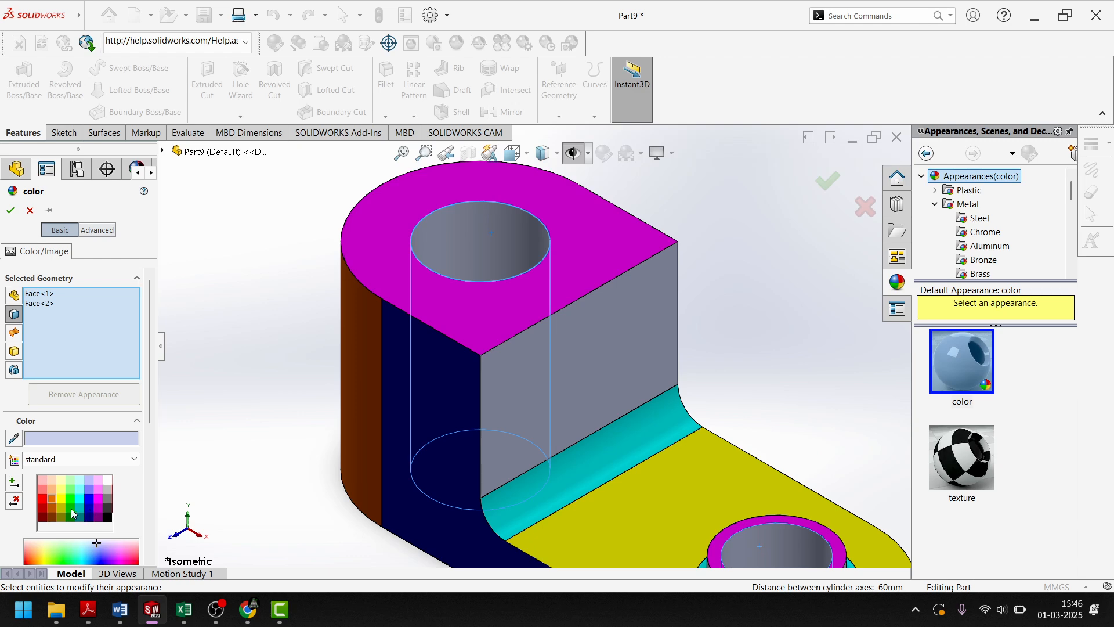
click(68, 507)
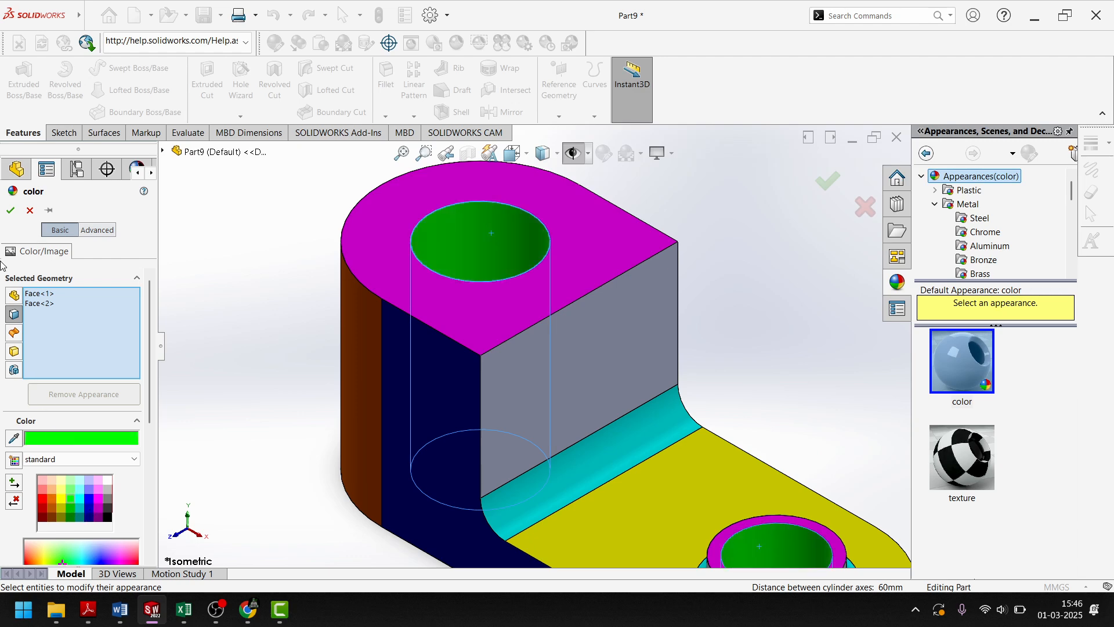
click(10, 210)
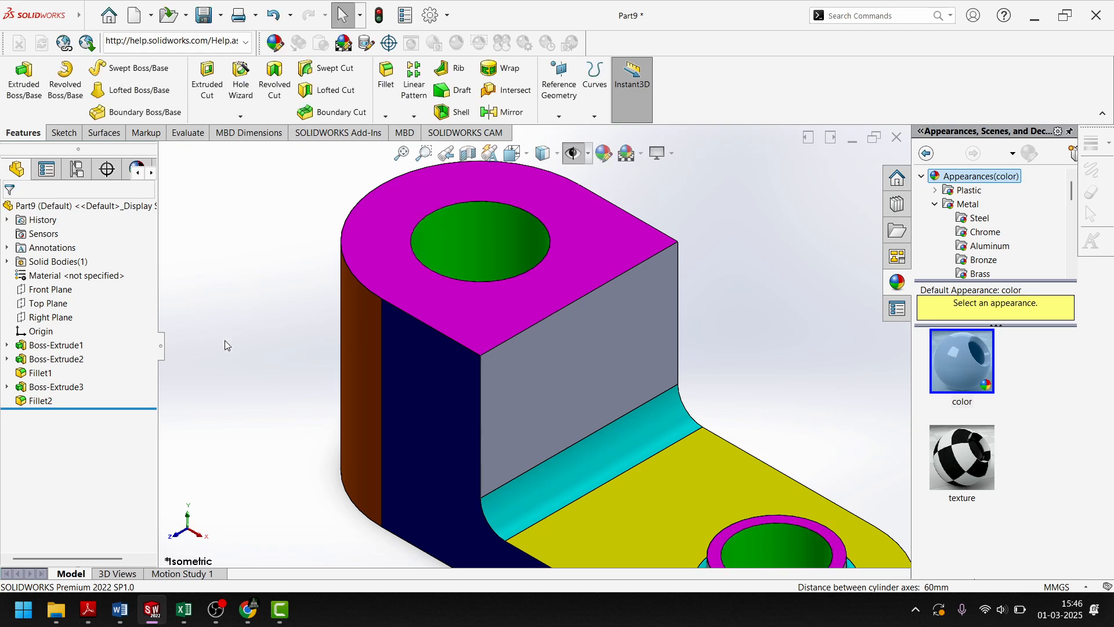
- Apply a dark grey colour appearance to the tall block's vertical face above the cyan fillet
key(f)
scroll(459, 401, up, 4)
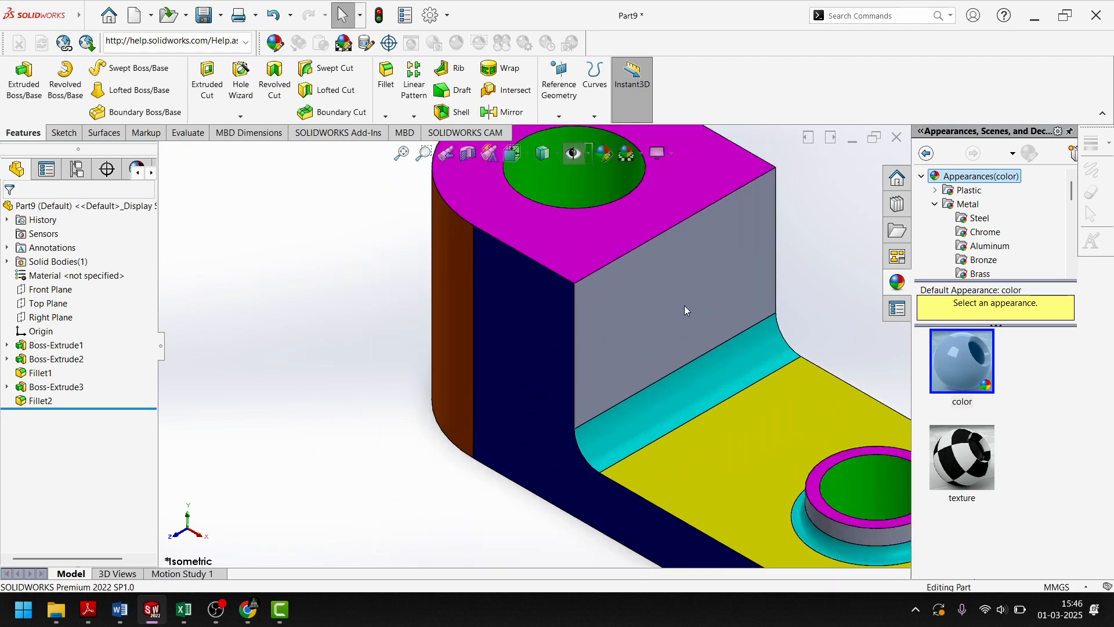
click(684, 305)
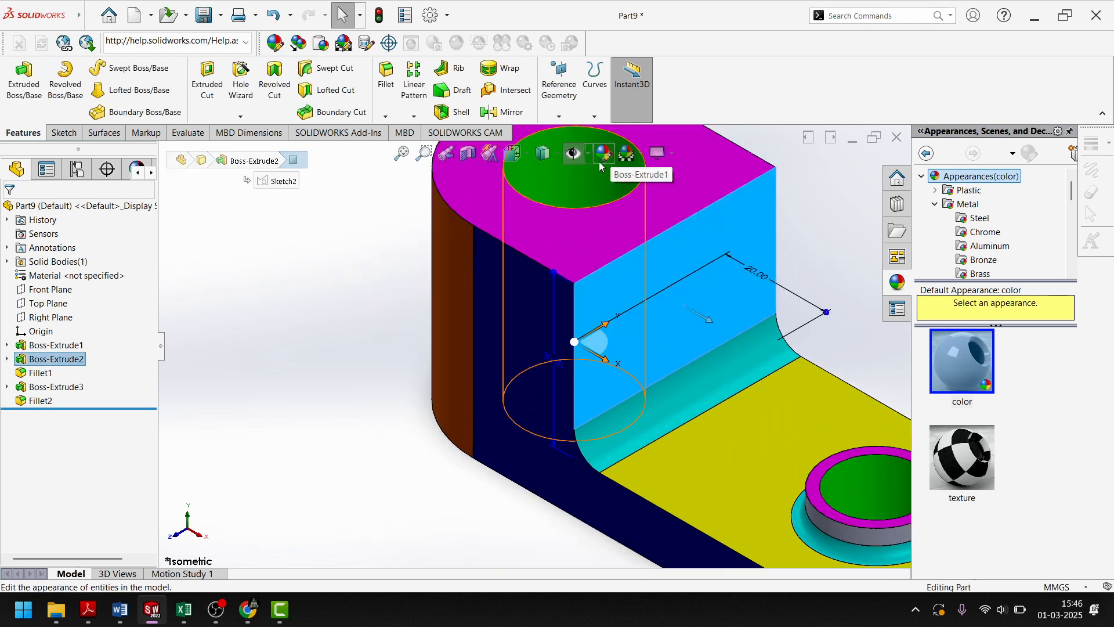
click(174, 425)
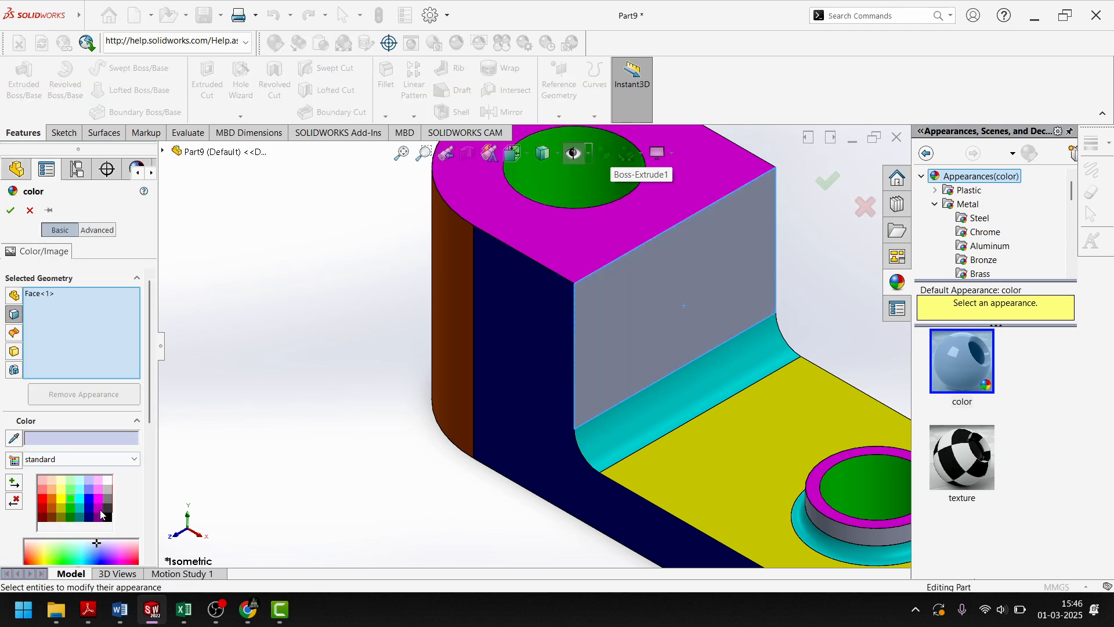
click(109, 510)
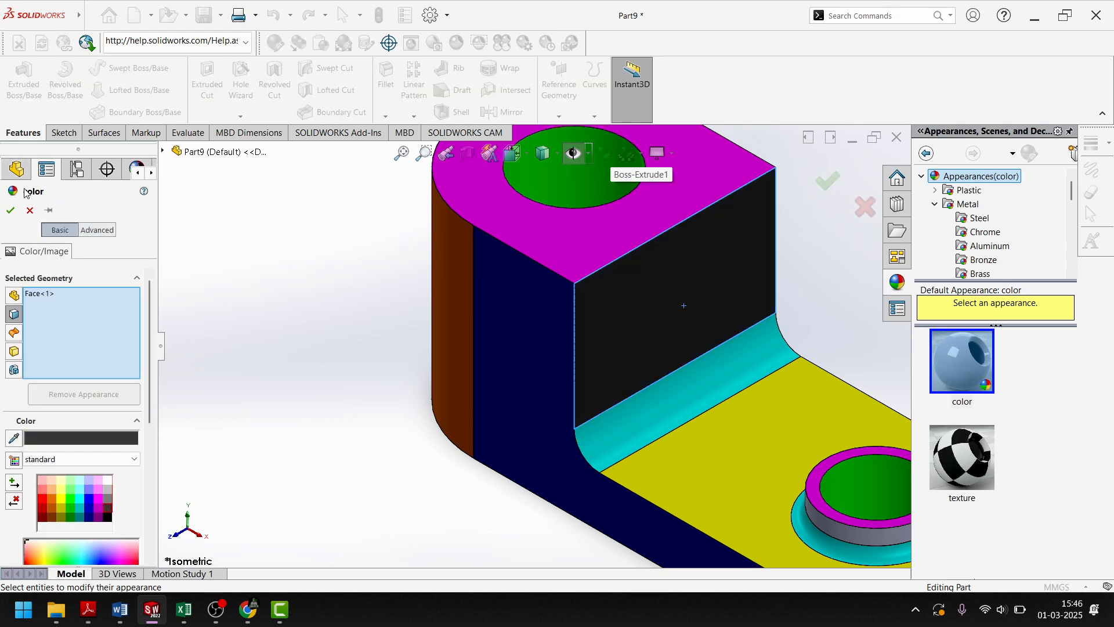
key(Return)
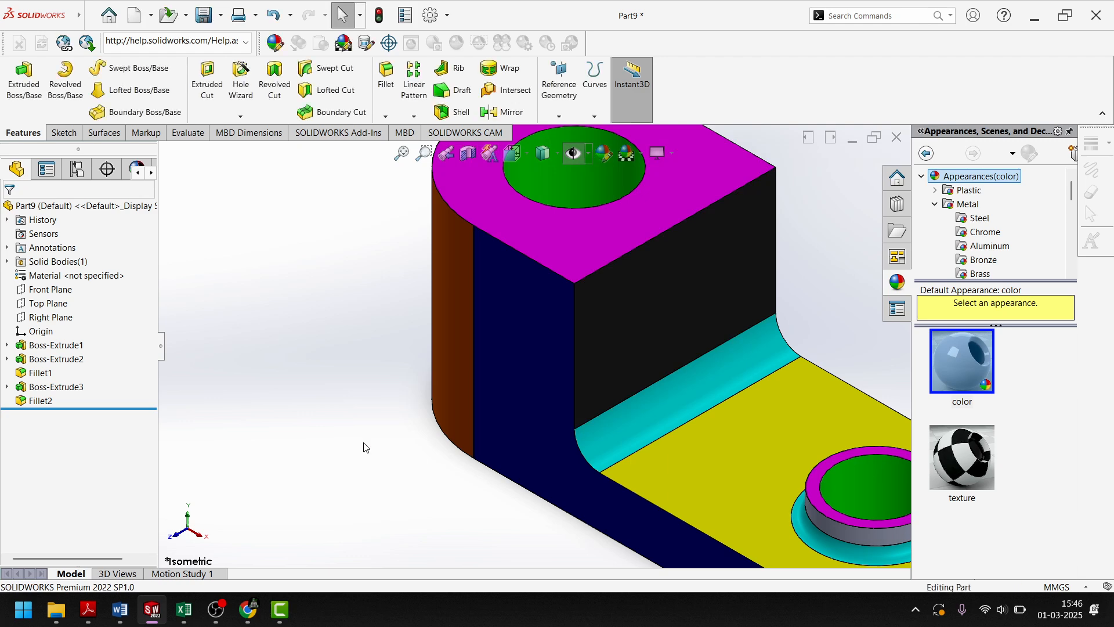
- Show the whole bracket in isometric view and change the scene to a plain white background
key(f)
key(space)
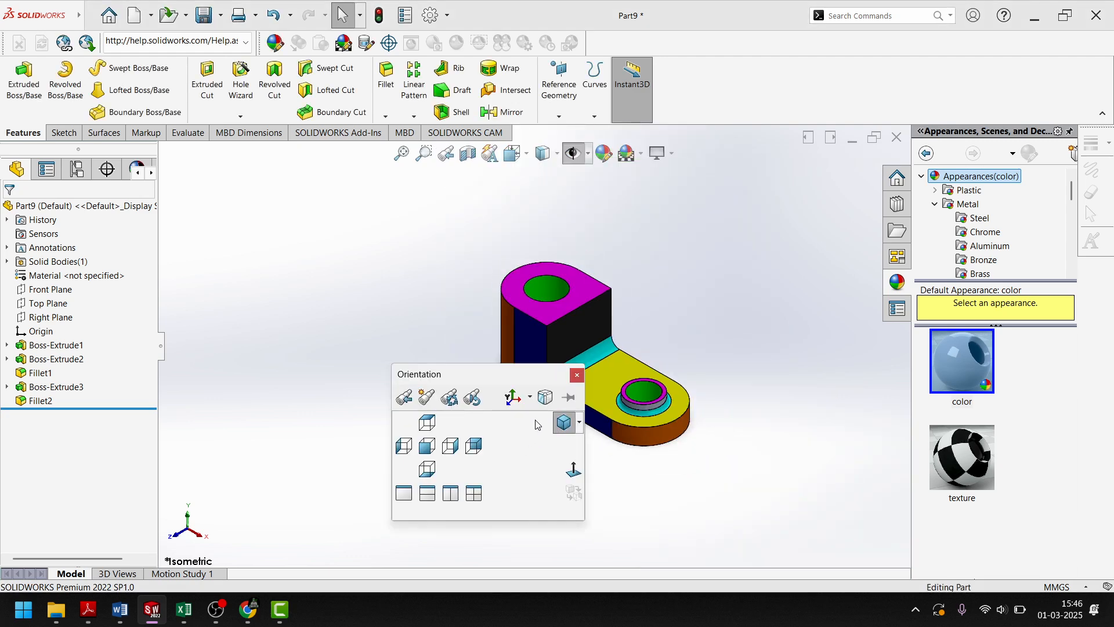
click(567, 425)
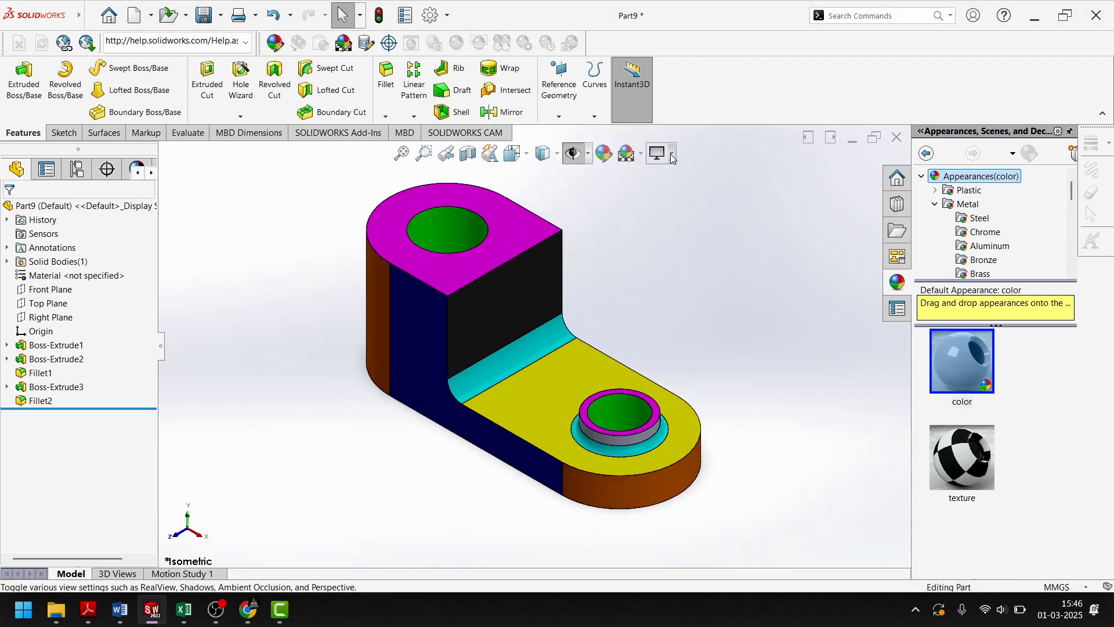
click(639, 157)
click(658, 188)
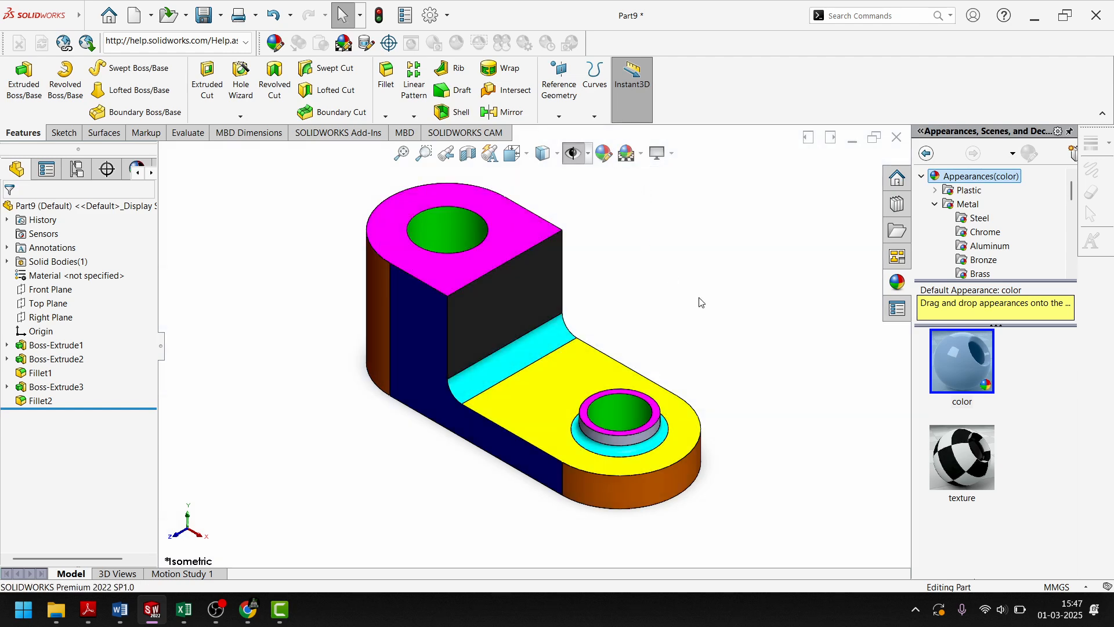